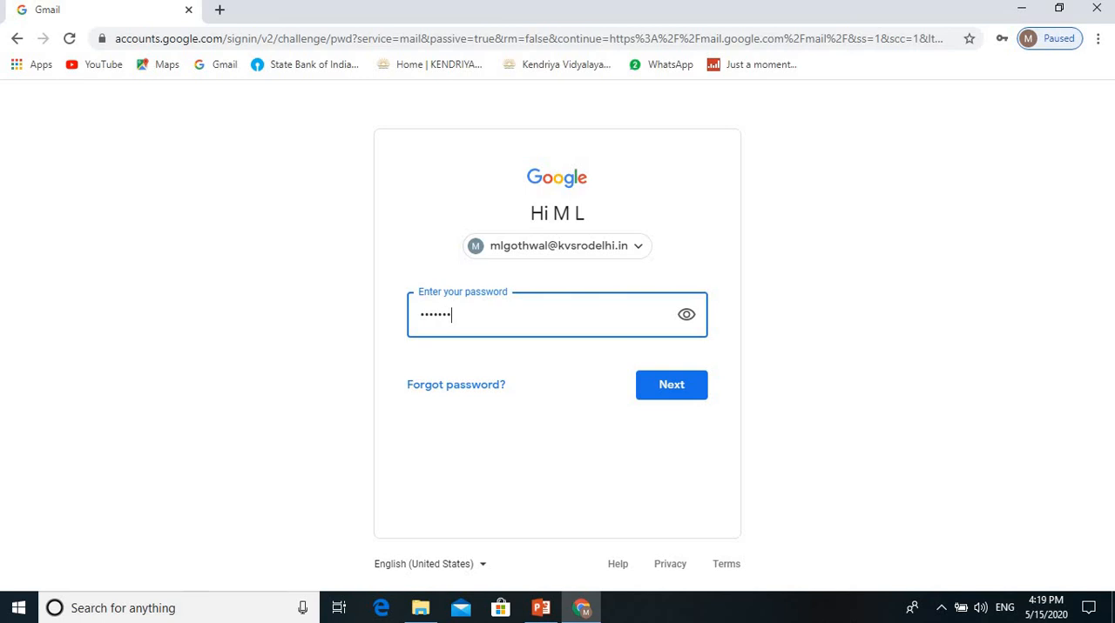
Step: Sign in with the account password and open the 1410S1_XII class in Google Classroom
{"action": "key", "text": "Return"}
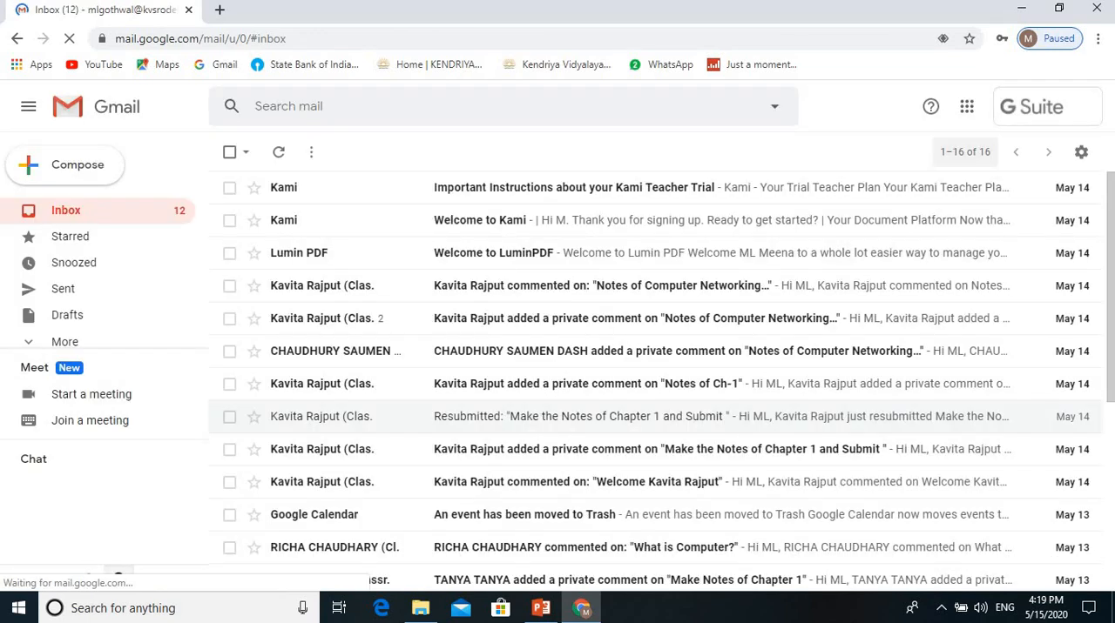
{"action": "left_click", "coordinate": [966, 106]}
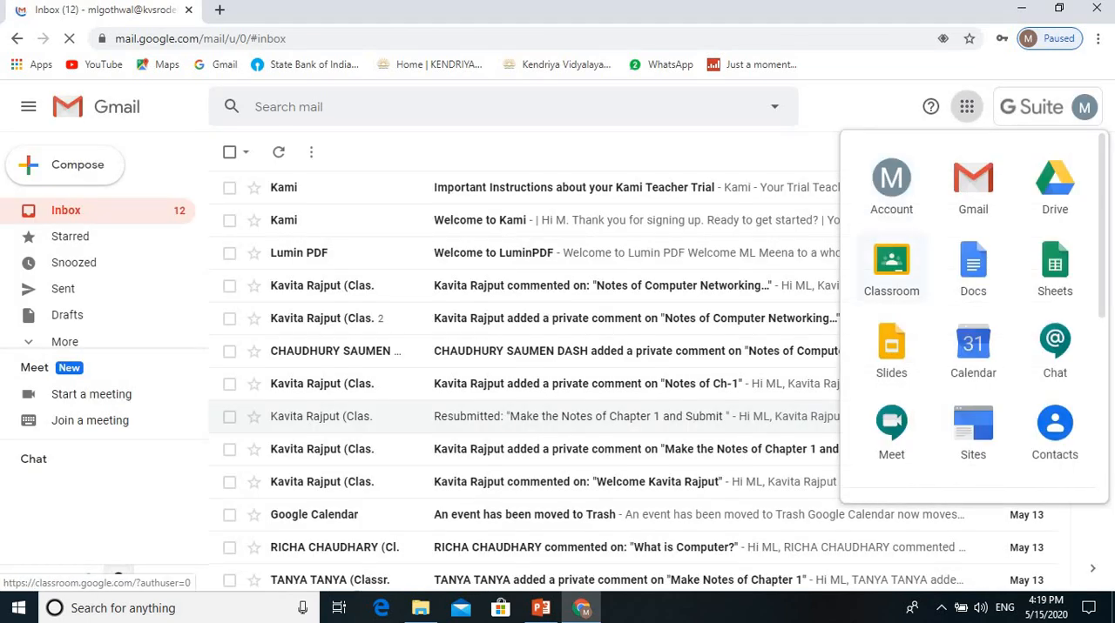
{"action": "left_click", "coordinate": [891, 269]}
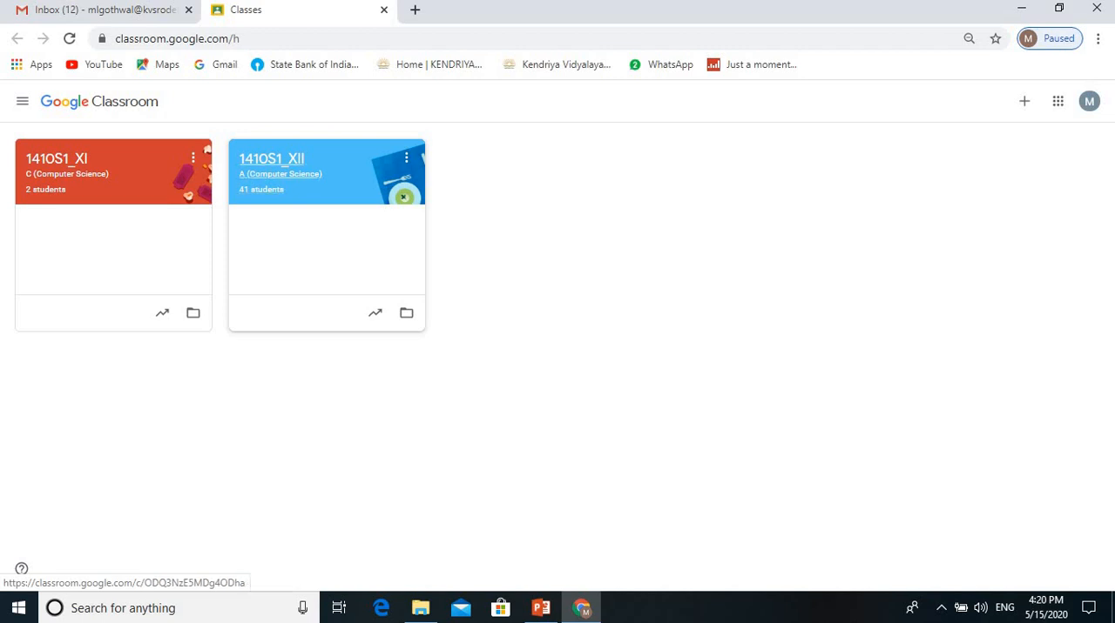
{"action": "left_click", "coordinate": [272, 161]}
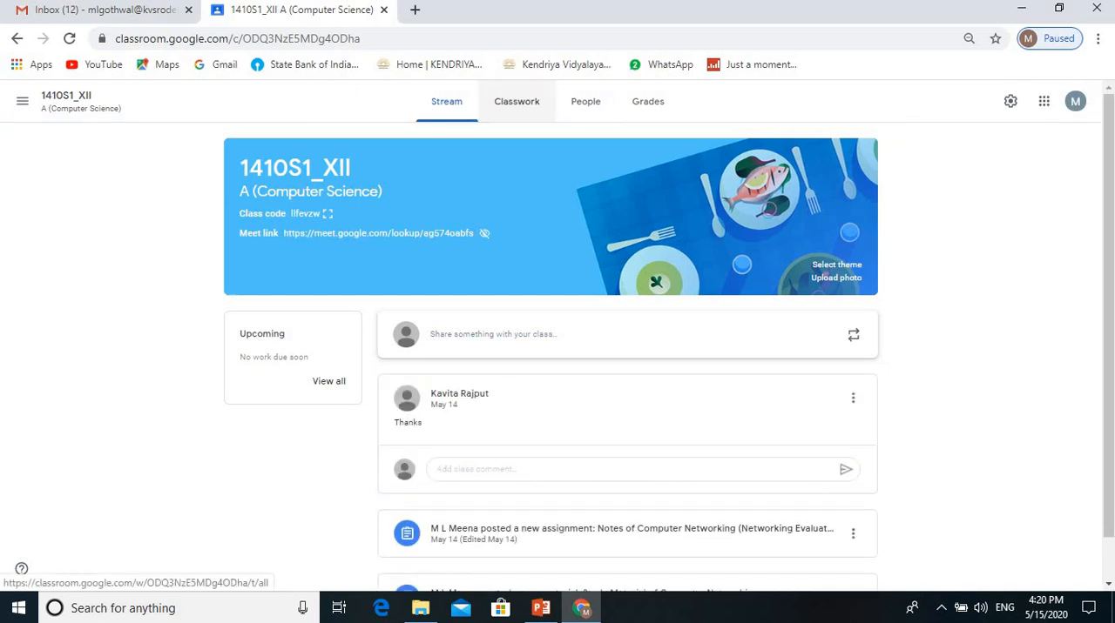
Step: Look through the teachers and students listed as members of the class
{"action": "left_click", "coordinate": [585, 101]}
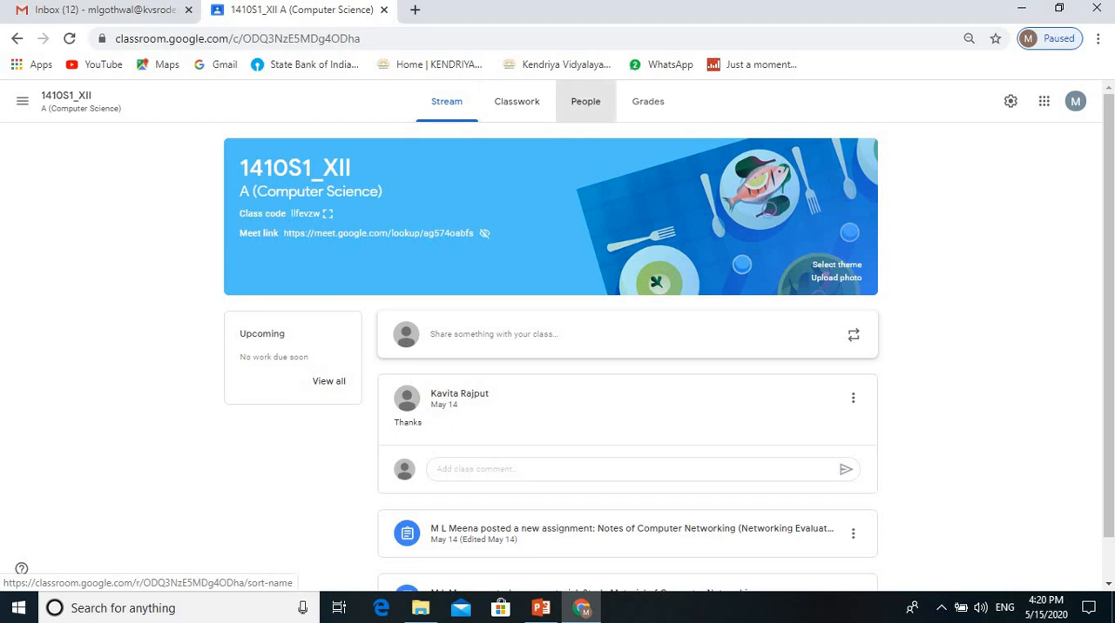
{"action": "scroll", "coordinate": [549, 430], "scroll_direction": "down", "scroll_amount": 15}
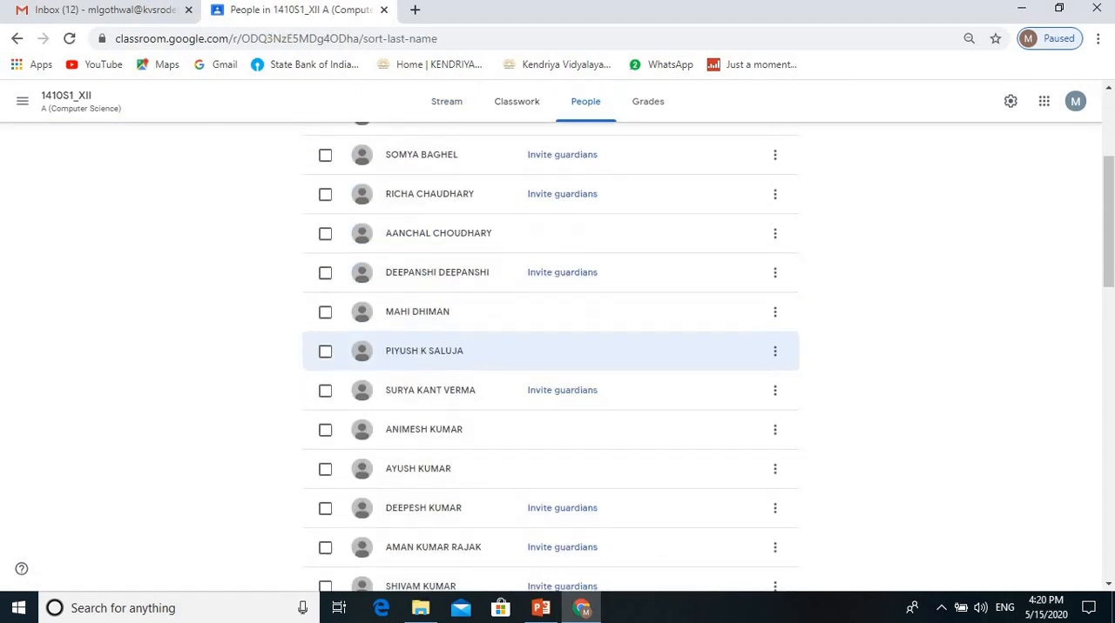
{"action": "scroll", "coordinate": [549, 430], "scroll_direction": "down", "scroll_amount": 3}
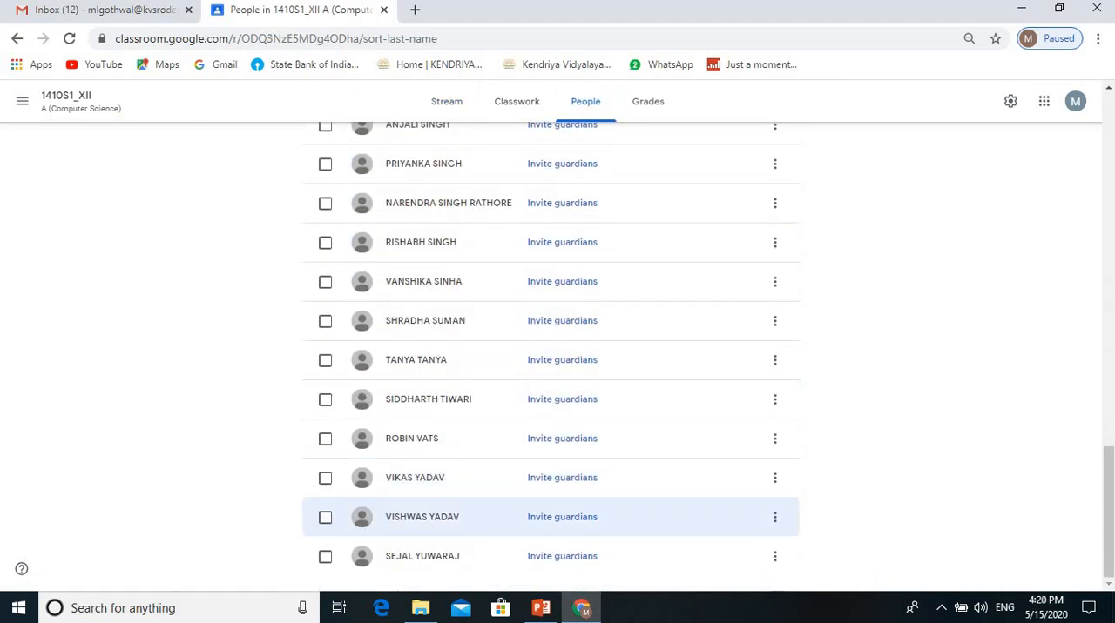
{"action": "scroll", "coordinate": [549, 430], "scroll_direction": "up", "scroll_amount": 15}
{"action": "scroll", "coordinate": [548, 359], "scroll_direction": "up", "scroll_amount": 1}
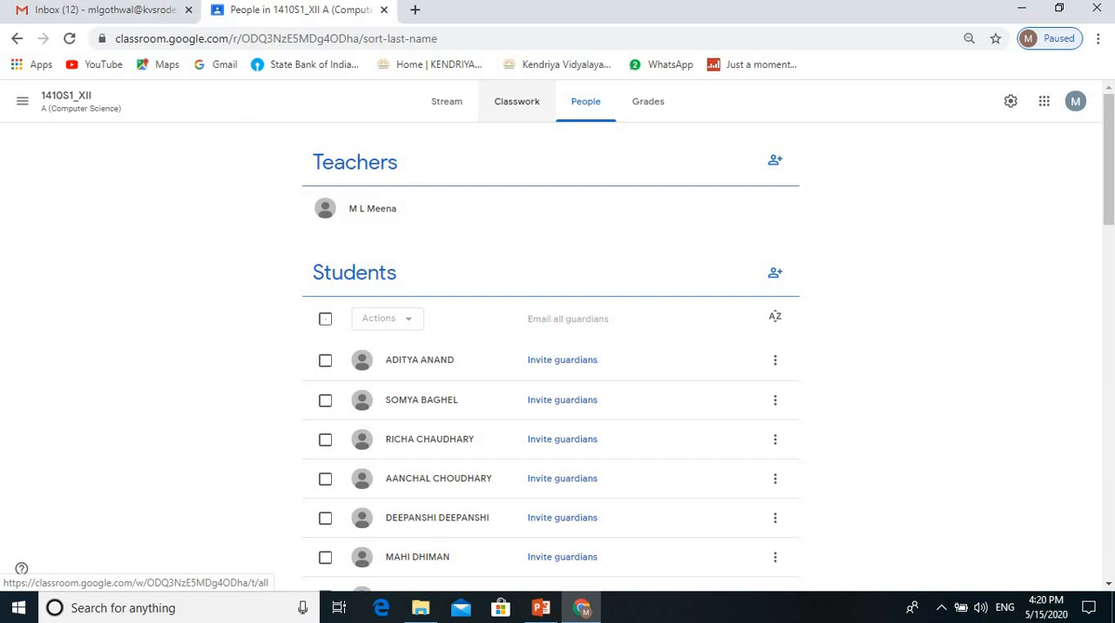
Step: Open the turned-in student work for the Notes of Computer Networking assignment under the Class Work topic
{"action": "left_click", "coordinate": [517, 101]}
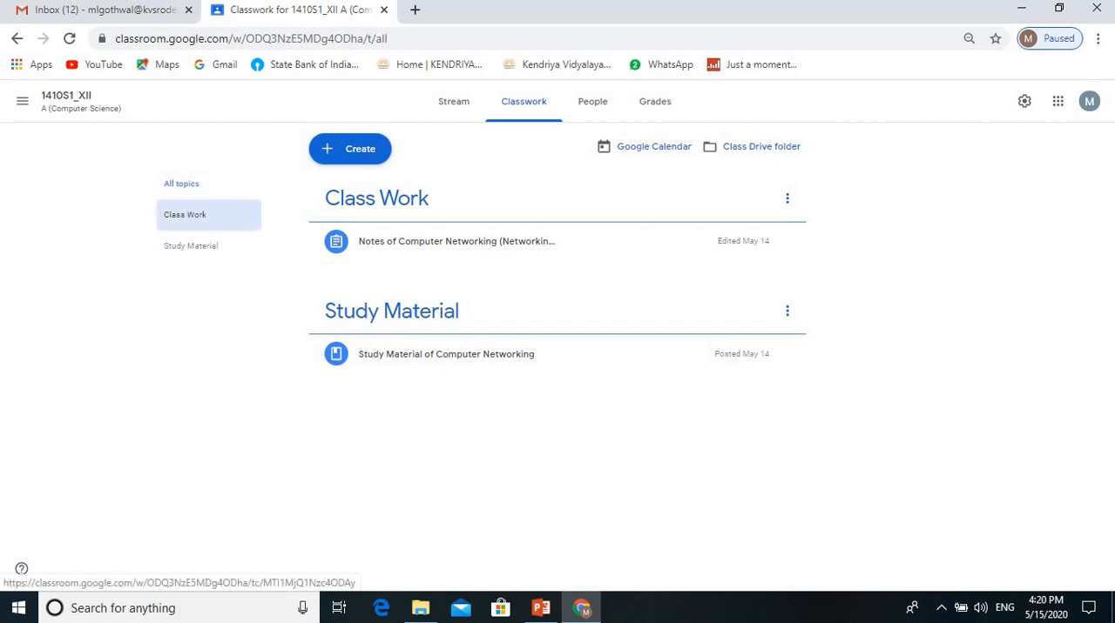
{"action": "left_click", "coordinate": [185, 214]}
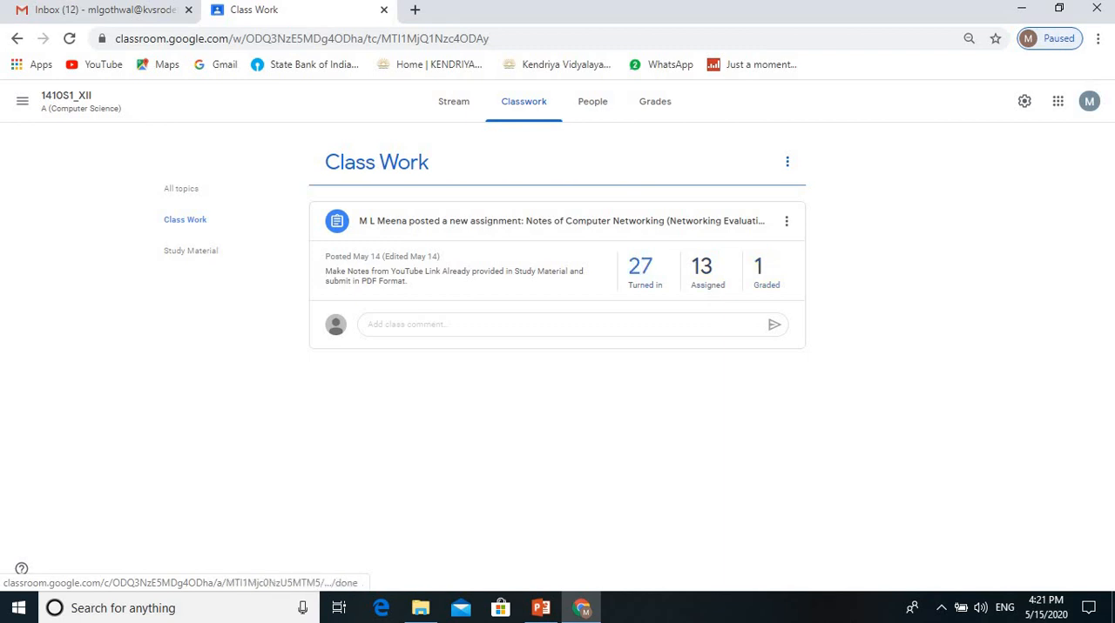
{"action": "left_click", "coordinate": [640, 268]}
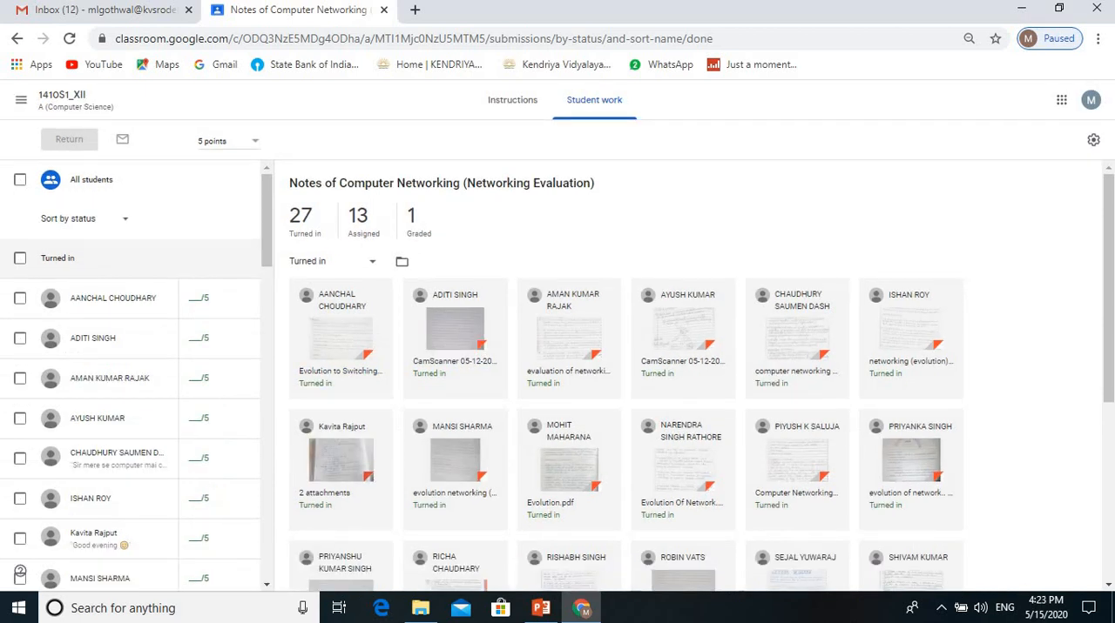
Step: Open the first submission named networking.pdf among the turned-in work and read through both of its pages
{"action": "scroll", "coordinate": [566, 523], "scroll_direction": "down", "scroll_amount": 4}
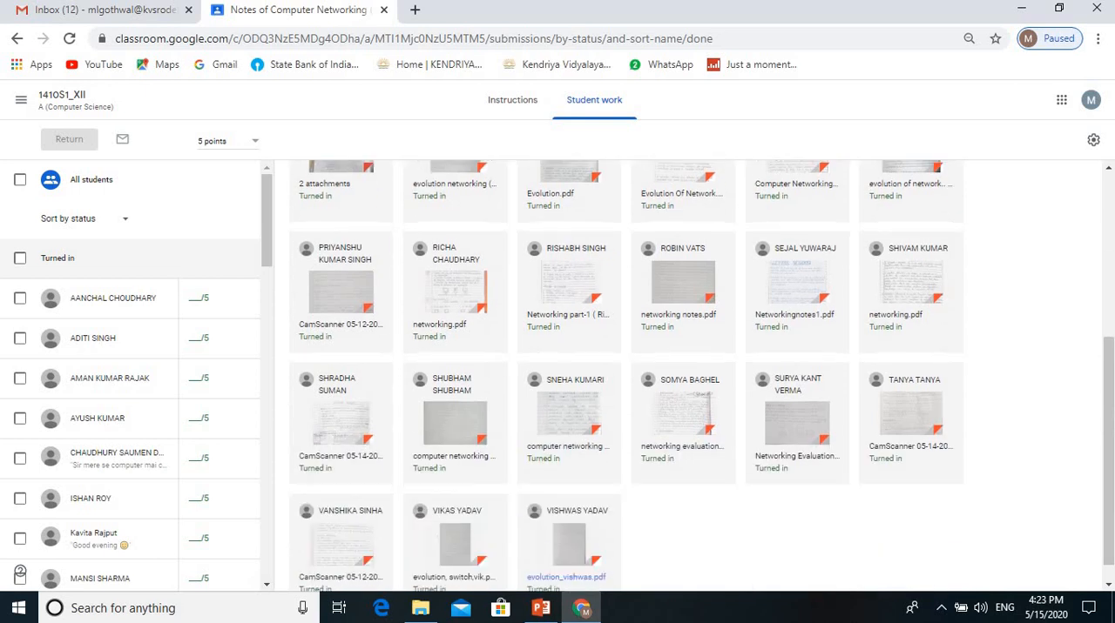
{"action": "scroll", "coordinate": [566, 522], "scroll_direction": "down", "scroll_amount": 1}
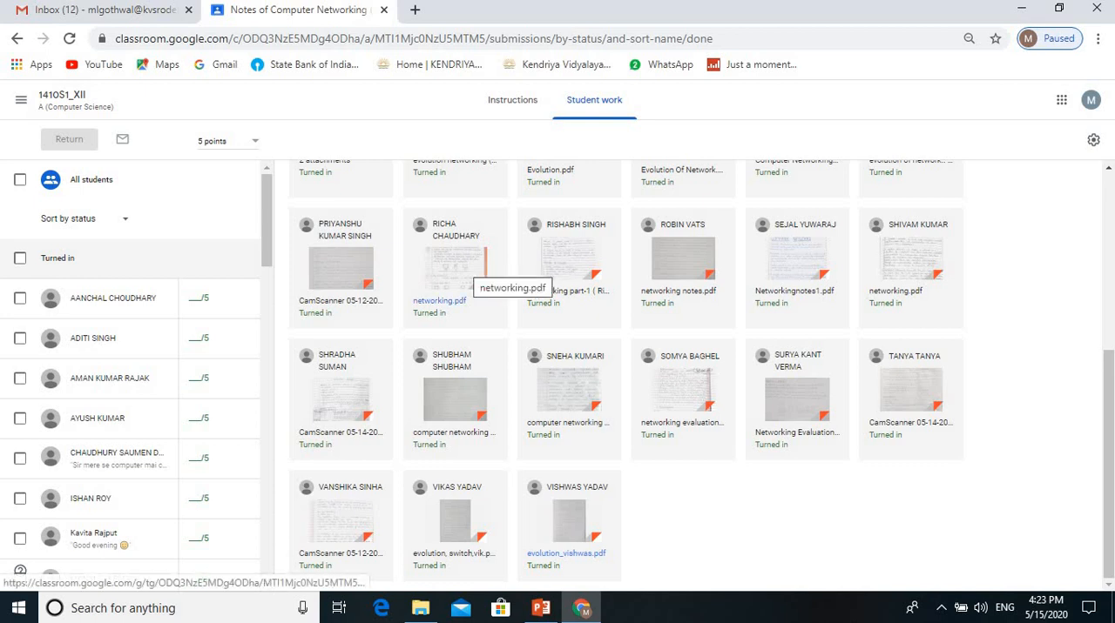
{"action": "left_click", "coordinate": [457, 270]}
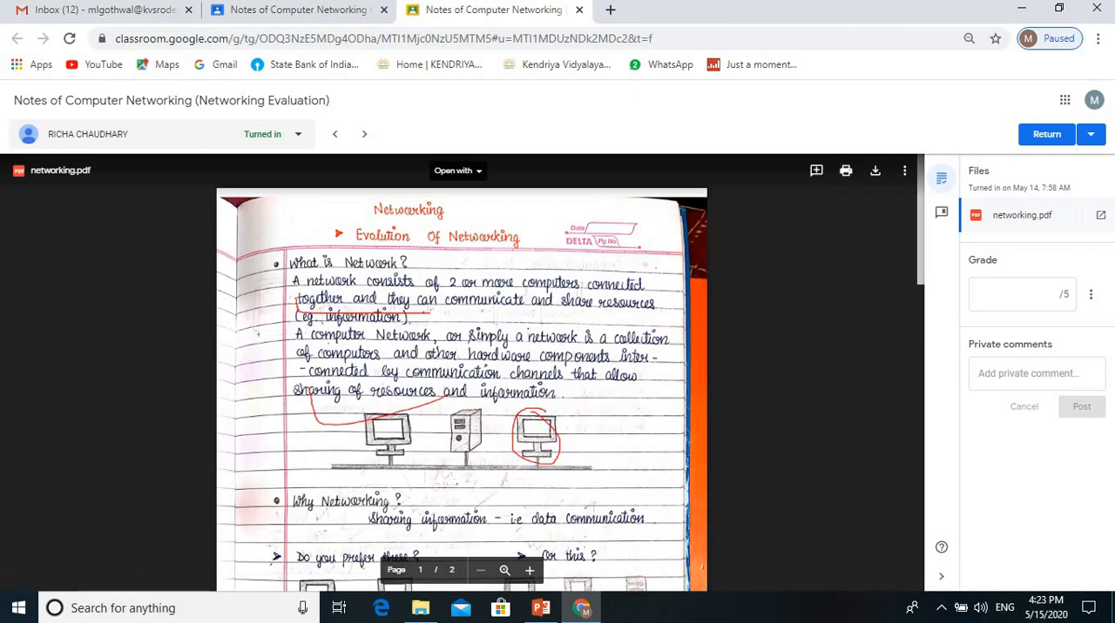
{"action": "scroll", "coordinate": [462, 374], "scroll_direction": "down", "scroll_amount": 3}
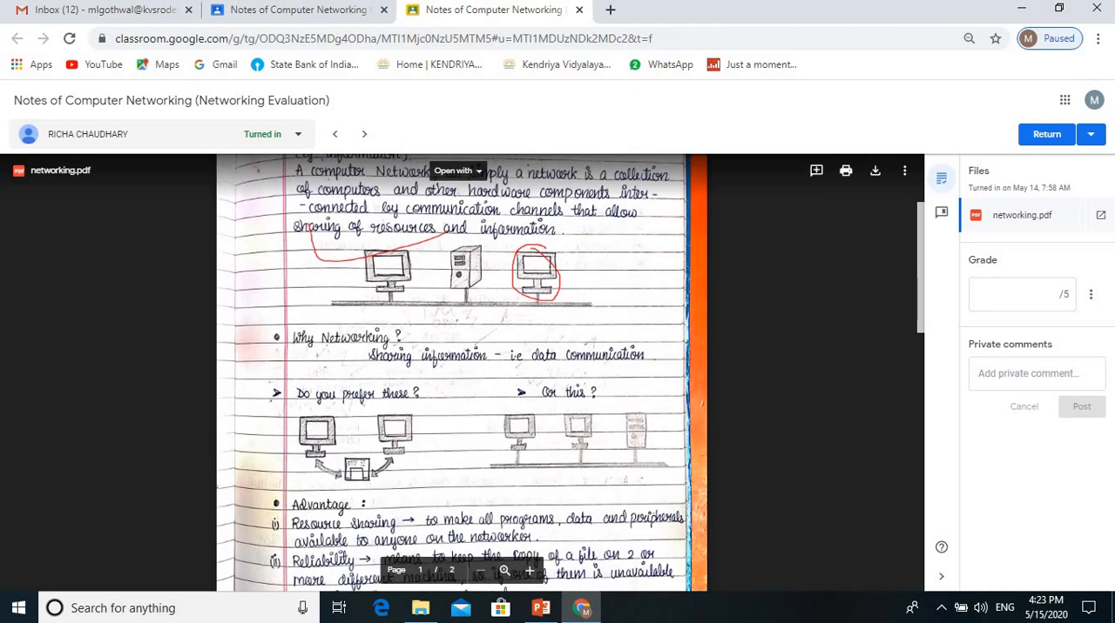
{"action": "scroll", "coordinate": [462, 374], "scroll_direction": "down", "scroll_amount": 12}
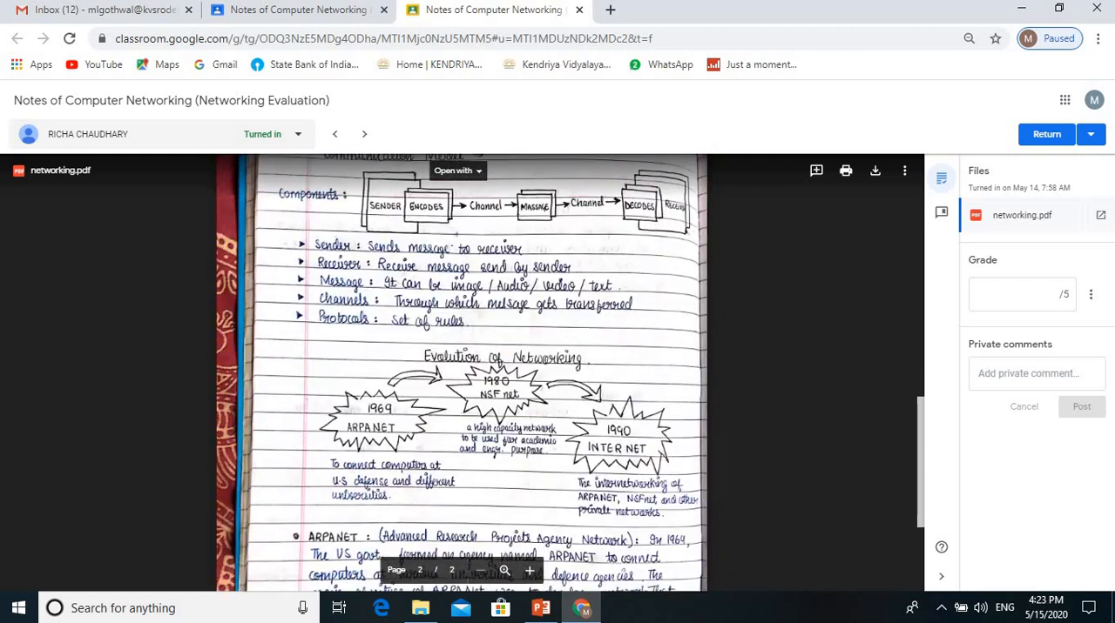
{"action": "scroll", "coordinate": [462, 374], "scroll_direction": "up", "scroll_amount": 15}
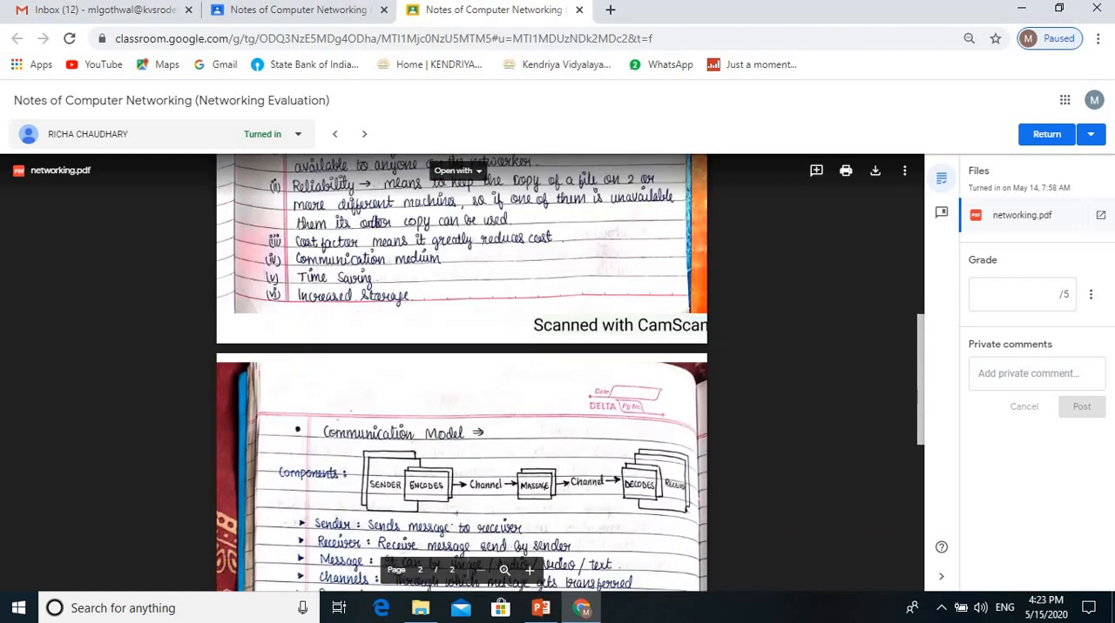
{"action": "scroll", "coordinate": [462, 374], "scroll_direction": "up", "scroll_amount": 2}
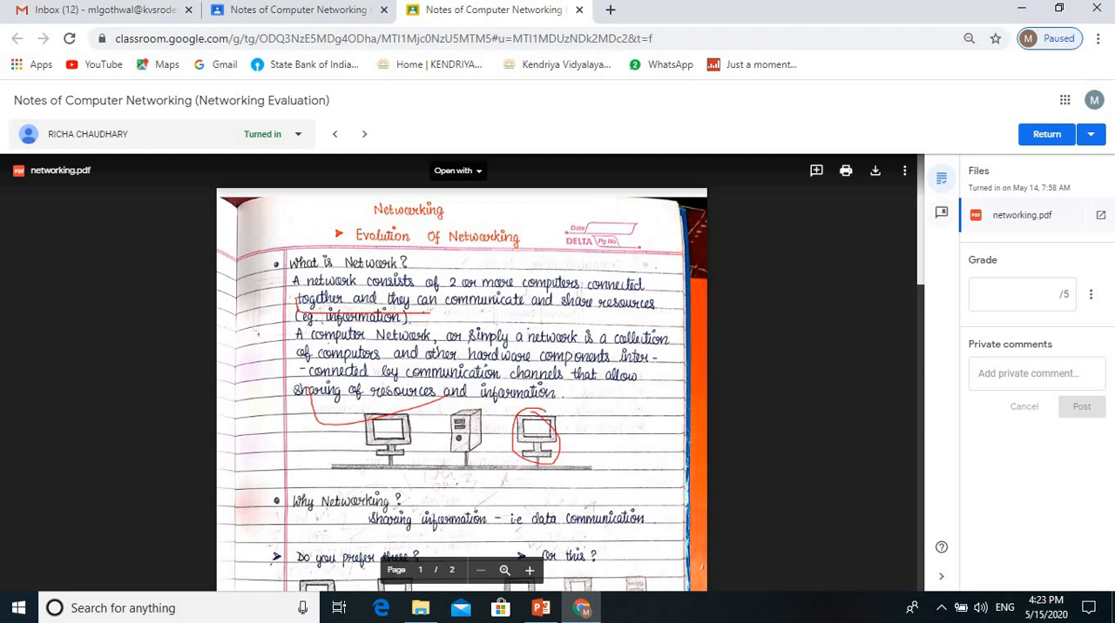
Step: Show the comment bank and add the comment "Good" to a highlighted area over the computer network definition on page 1
{"action": "left_click", "coordinate": [941, 212]}
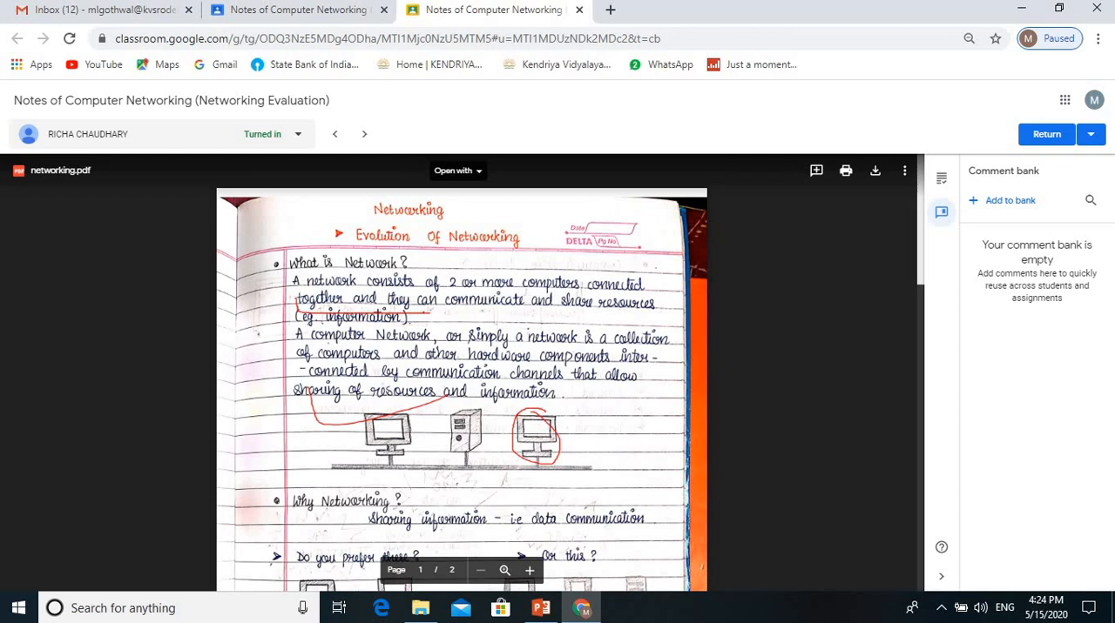
{"action": "left_click", "coordinate": [816, 171]}
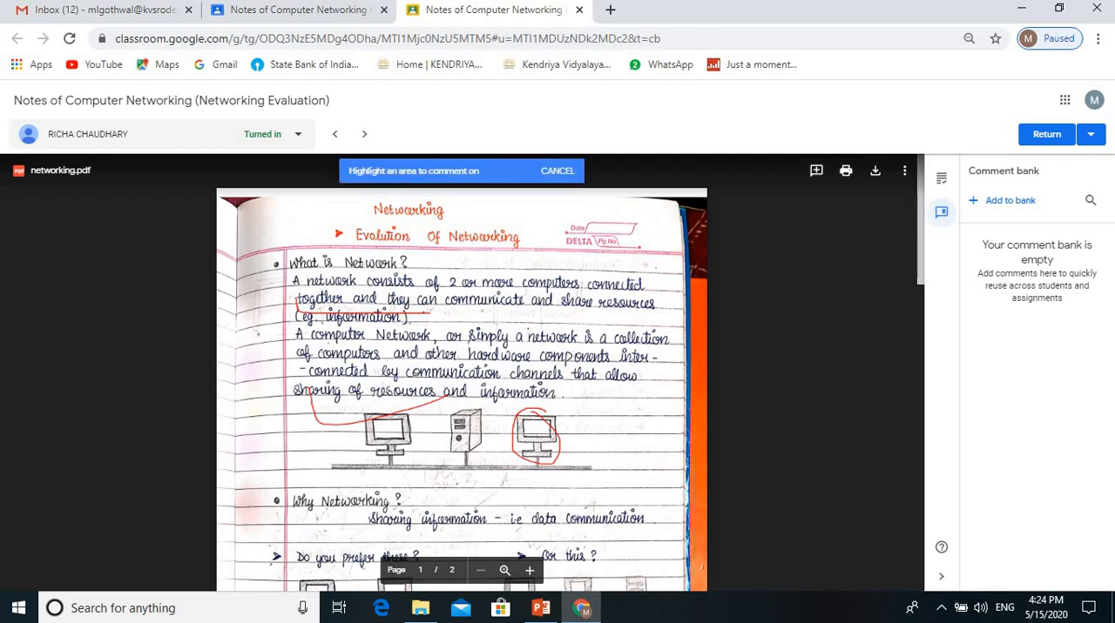
{"action": "left_click", "coordinate": [558, 171]}
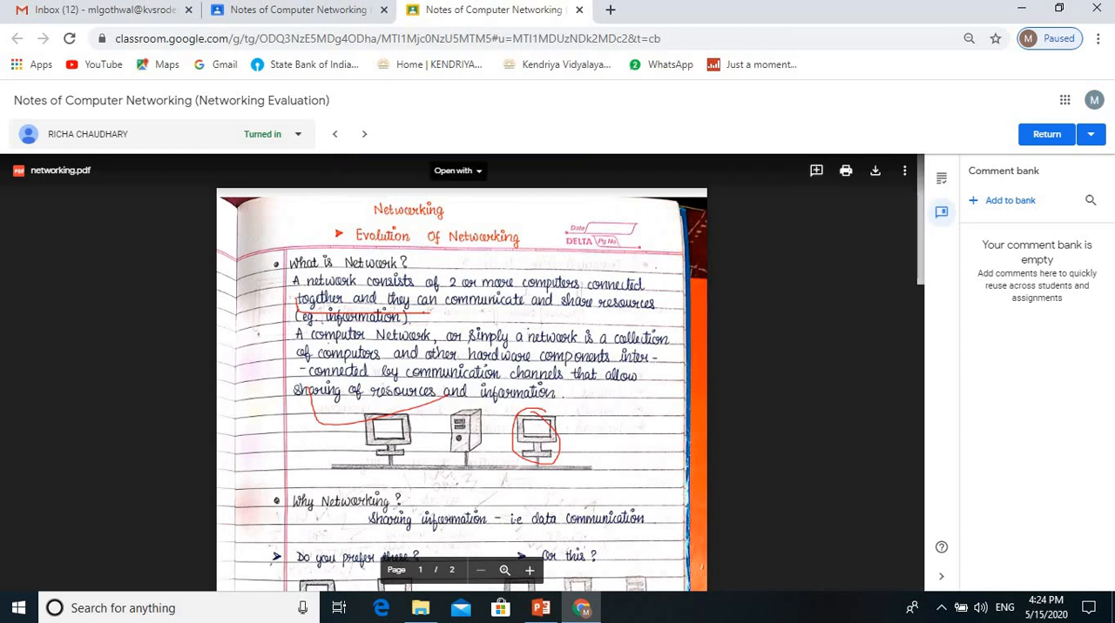
{"action": "left_click", "coordinate": [816, 170]}
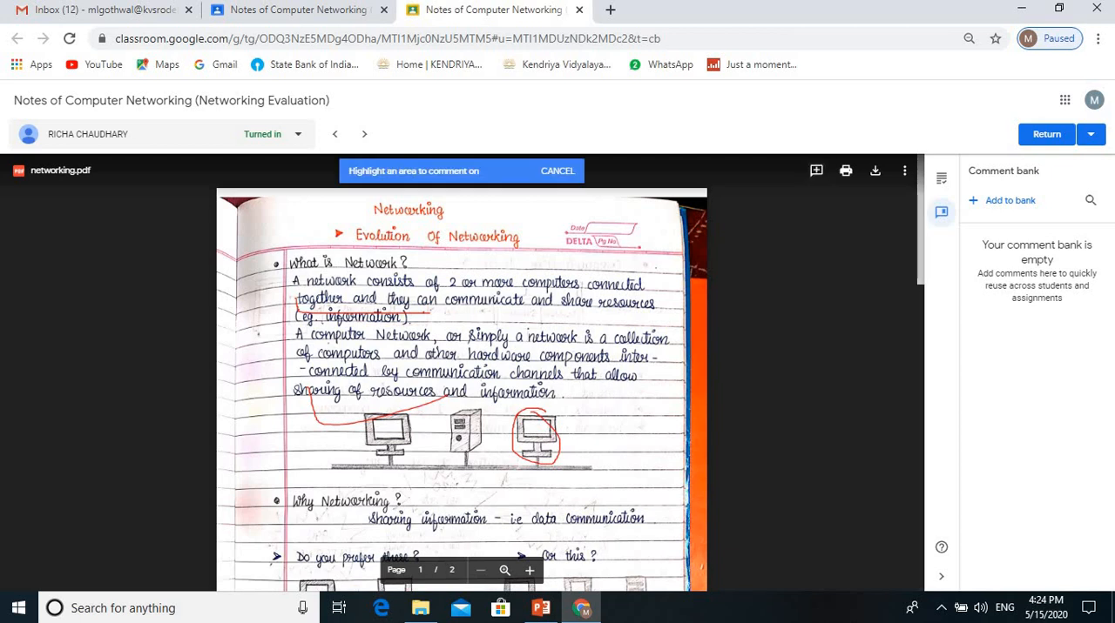
{"action": "left_click_drag", "start_coordinate": [492, 324], "coordinate": [652, 383]}
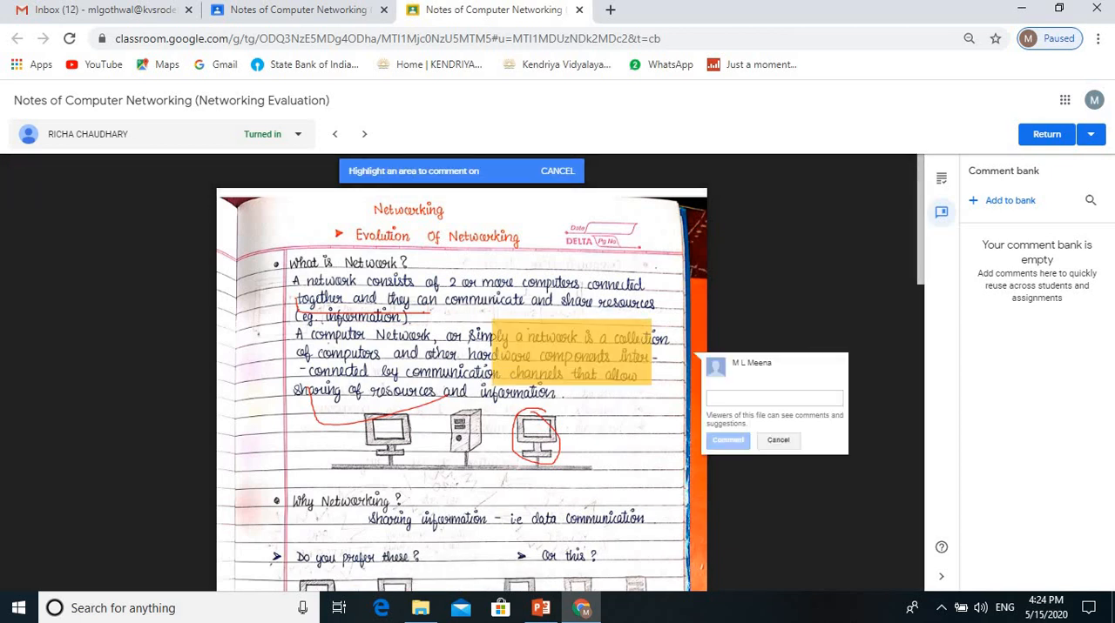
{"action": "type", "text": "Googl"}
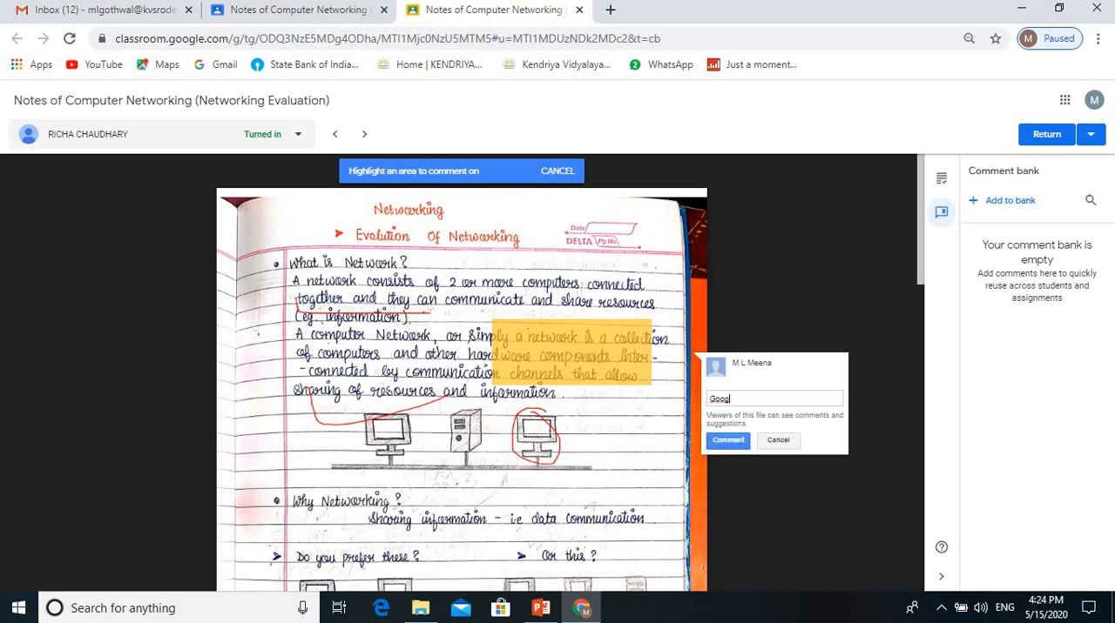
{"action": "key", "text": "BackSpace"}
{"action": "type", "text": "d"}
{"action": "left_click", "coordinate": [727, 439]}
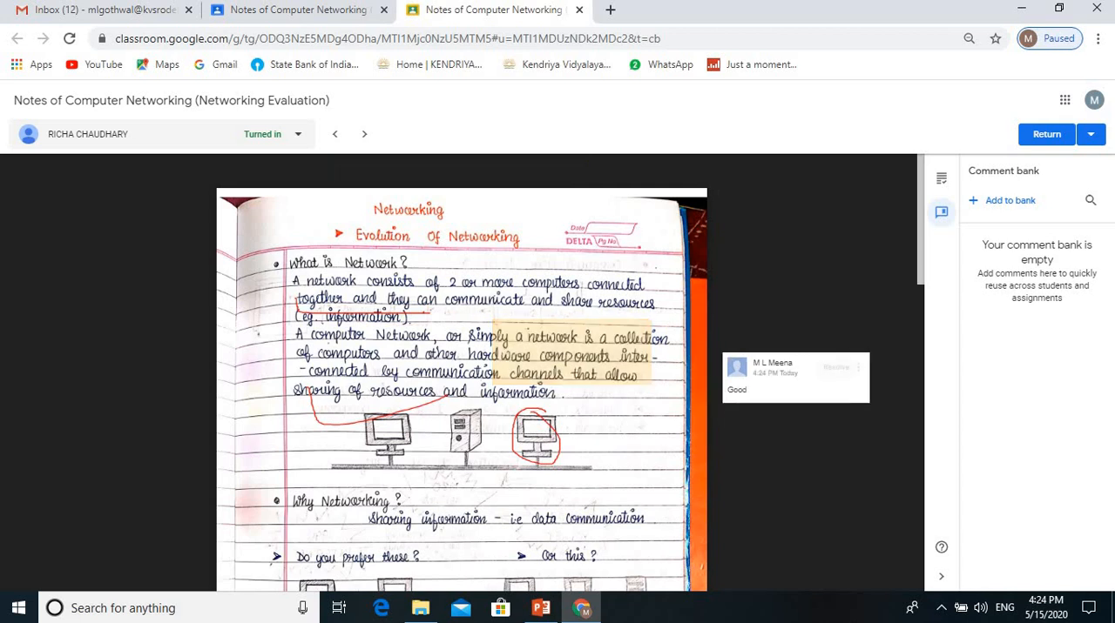
Step: Add the comment "Very good" to a highlighted area around the "Or this?" diagram on page 1
{"action": "scroll", "coordinate": [461, 372], "scroll_direction": "down", "scroll_amount": 3}
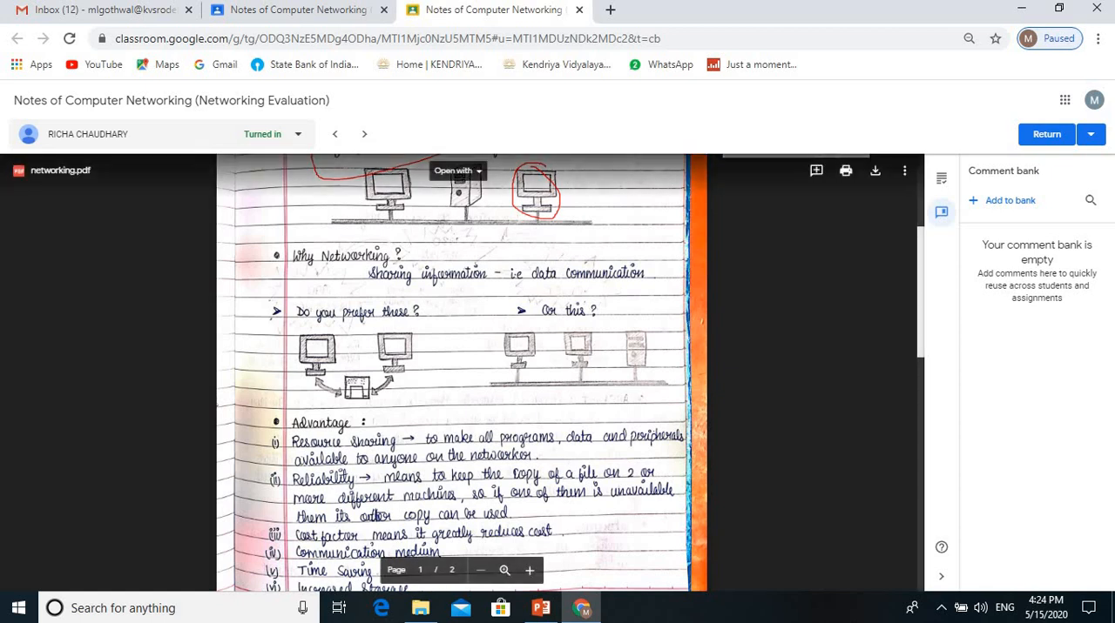
{"action": "left_click", "coordinate": [816, 170]}
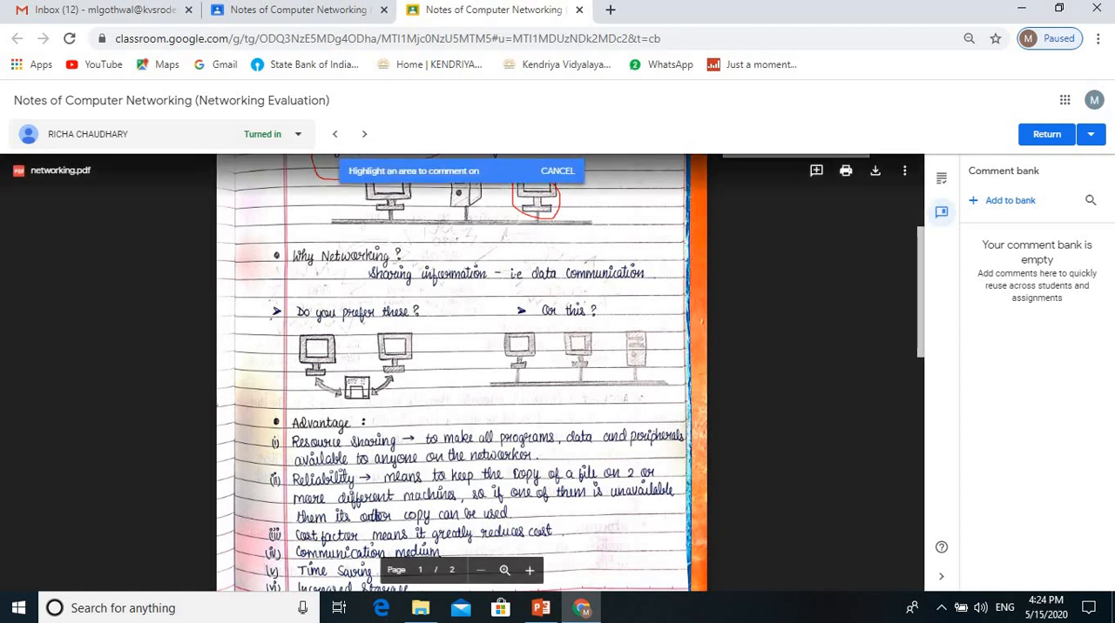
{"action": "mouse_move", "coordinate": [486, 315]}
{"action": "left_mouse_down"}
{"action": "mouse_move", "coordinate": [490, 367]}
{"action": "mouse_move", "coordinate": [688, 399]}
{"action": "left_mouse_up"}
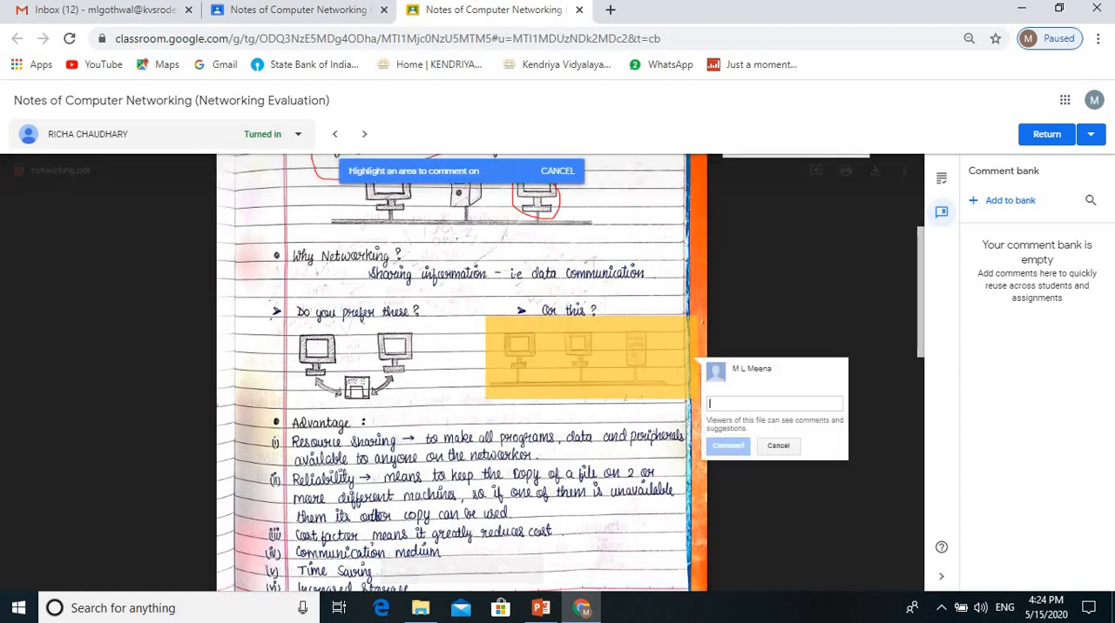
{"action": "type", "text": "Ve"}
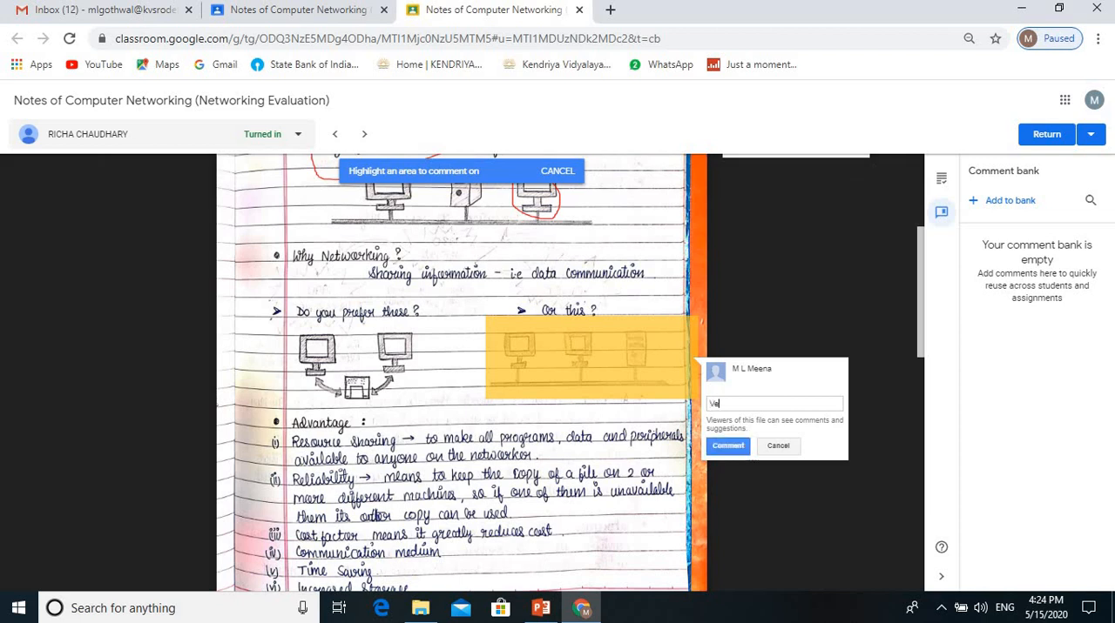
{"action": "type", "text": "ry good"}
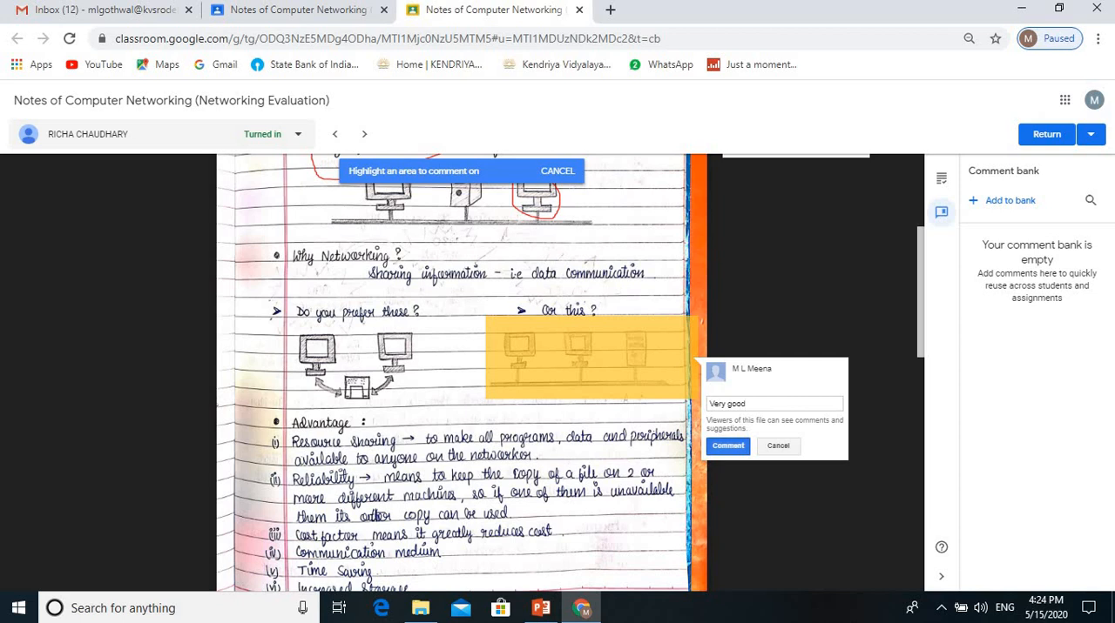
{"action": "left_click", "coordinate": [728, 446]}
Step: Look over the commented PDF from the start of page 1 to the end of page 2
{"action": "scroll", "coordinate": [462, 372], "scroll_direction": "up", "scroll_amount": 5}
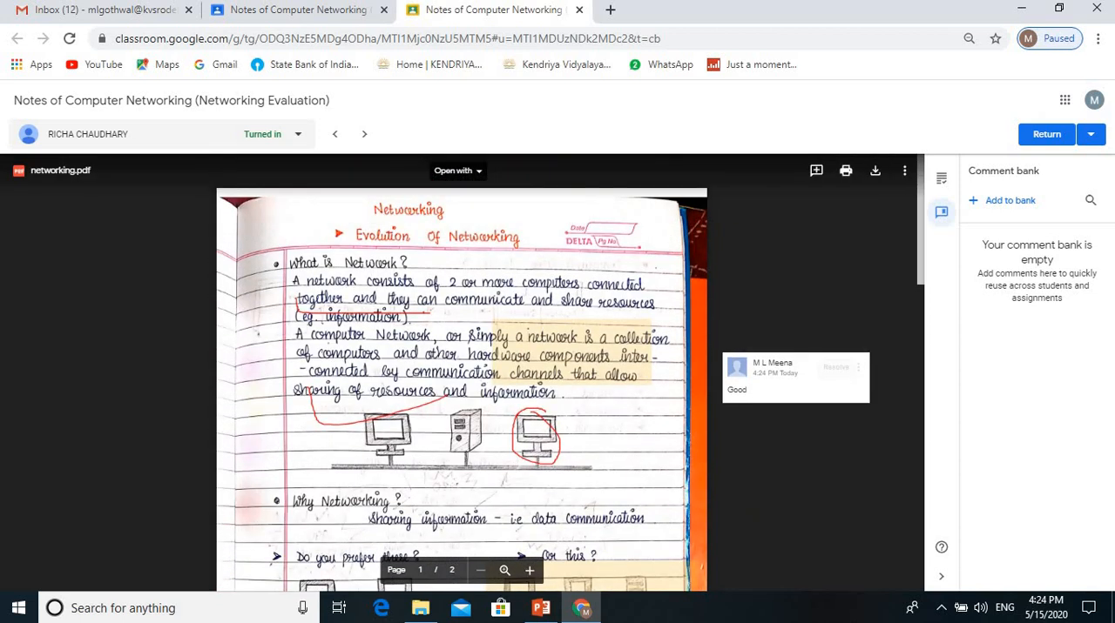
{"action": "scroll", "coordinate": [461, 373], "scroll_direction": "down", "scroll_amount": 10}
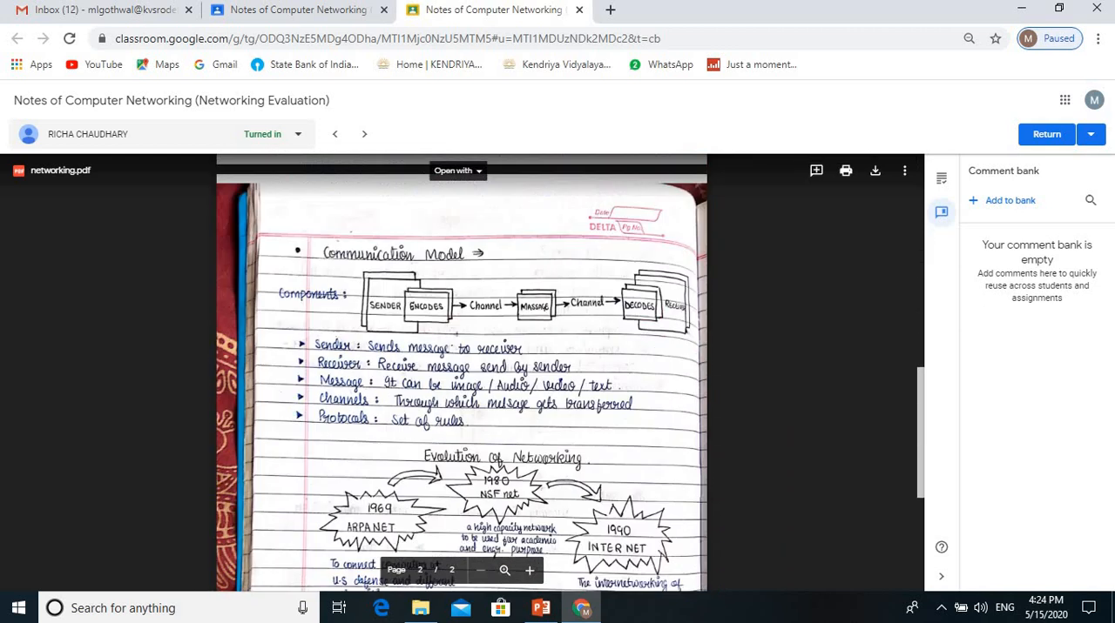
{"action": "scroll", "coordinate": [461, 372], "scroll_direction": "down", "scroll_amount": 3}
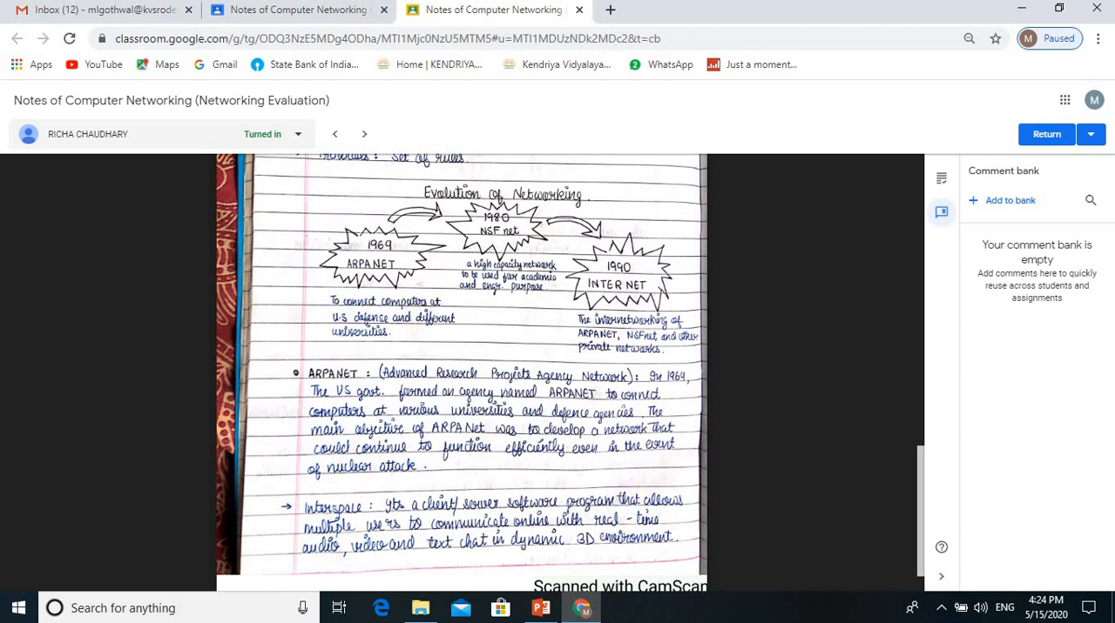
{"action": "scroll", "coordinate": [461, 365], "scroll_direction": "down", "scroll_amount": 1}
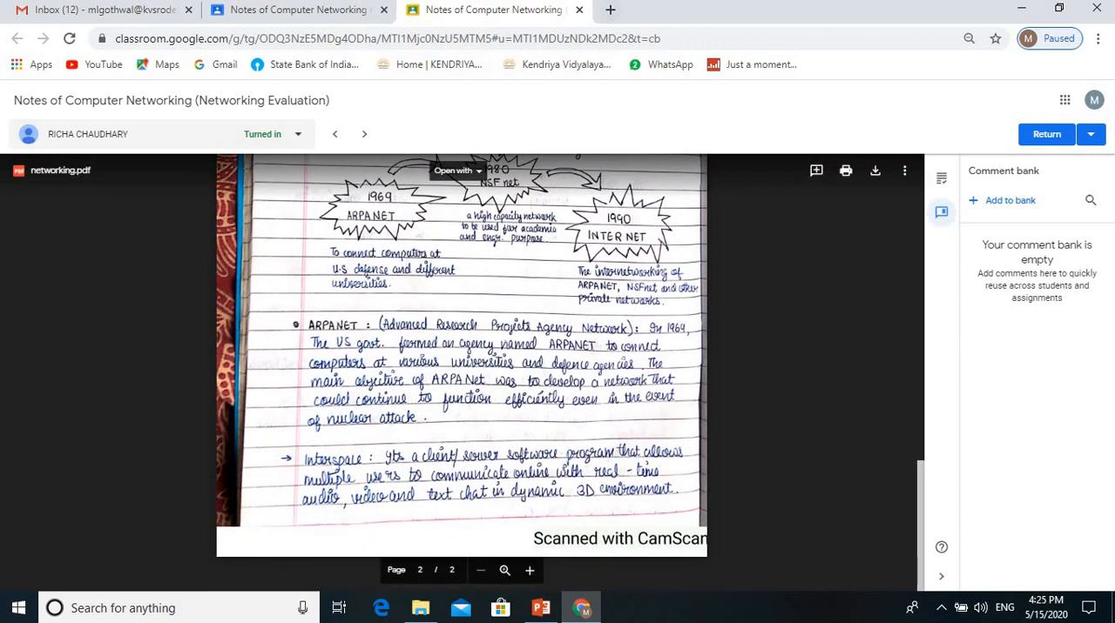
Step: Open the Chrome Web Store in a new browser tab and search it for "dochub"
{"action": "left_click", "coordinate": [609, 9]}
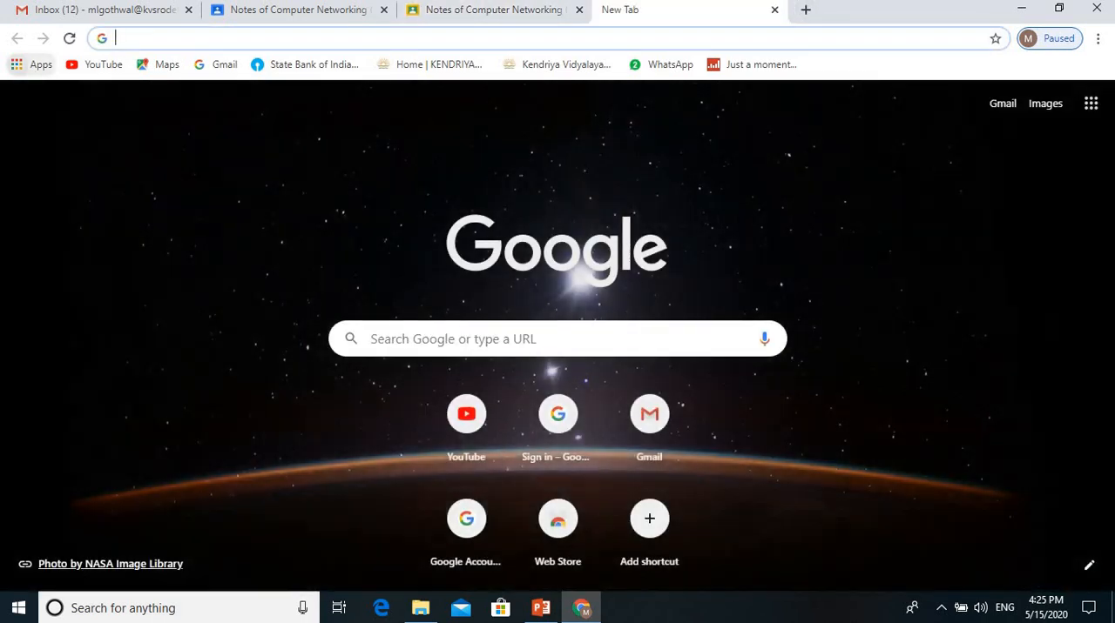
{"action": "left_click", "coordinate": [35, 64]}
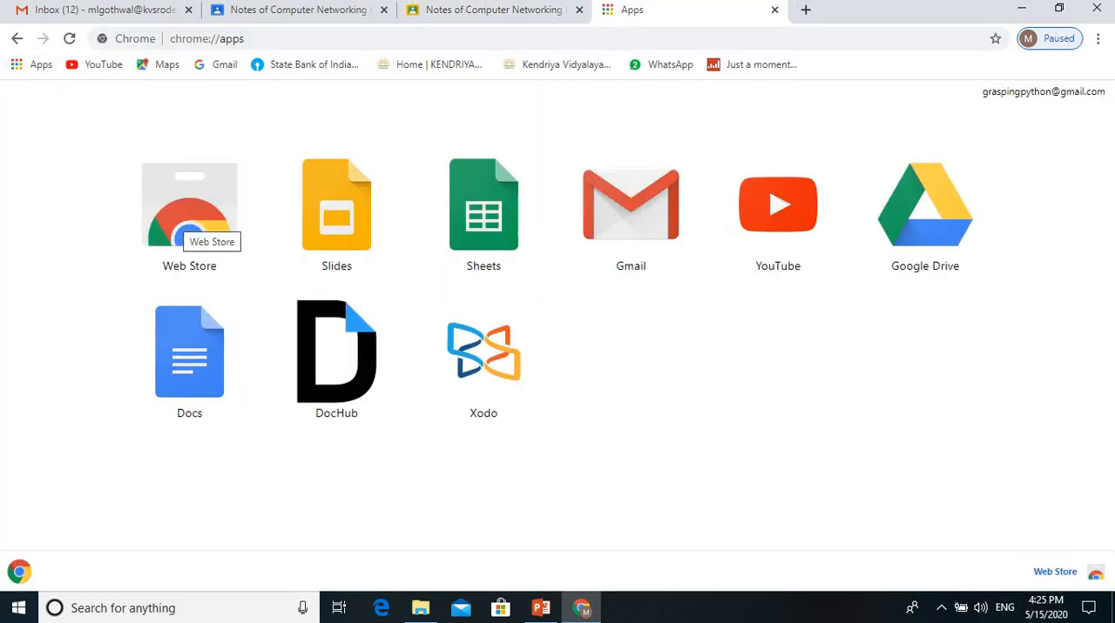
{"action": "left_click", "coordinate": [187, 222]}
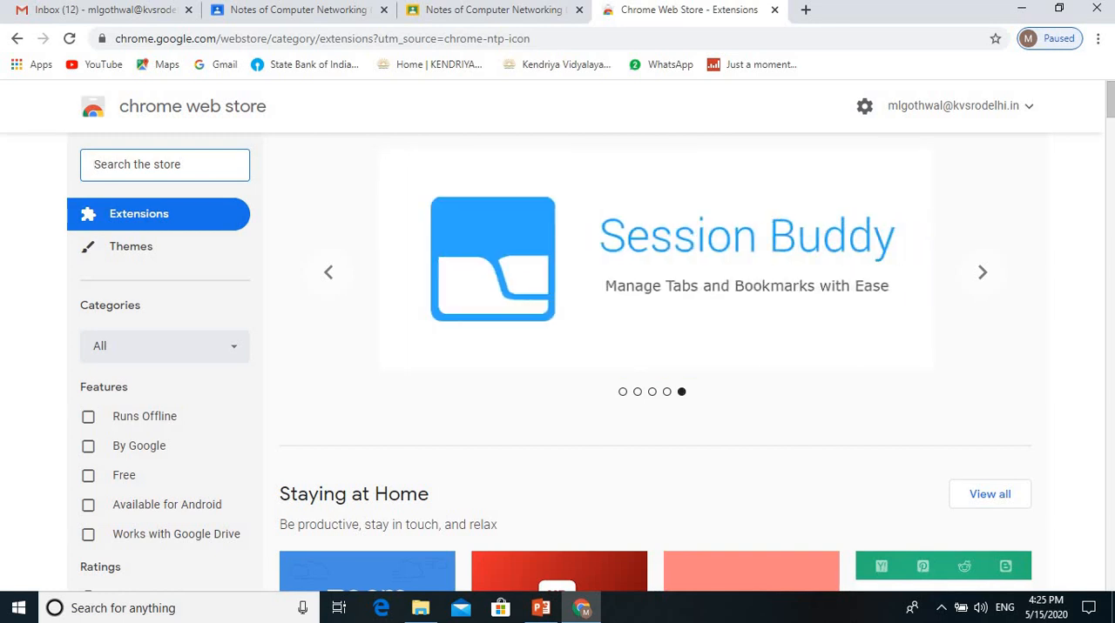
{"action": "type", "text": "dochu"}
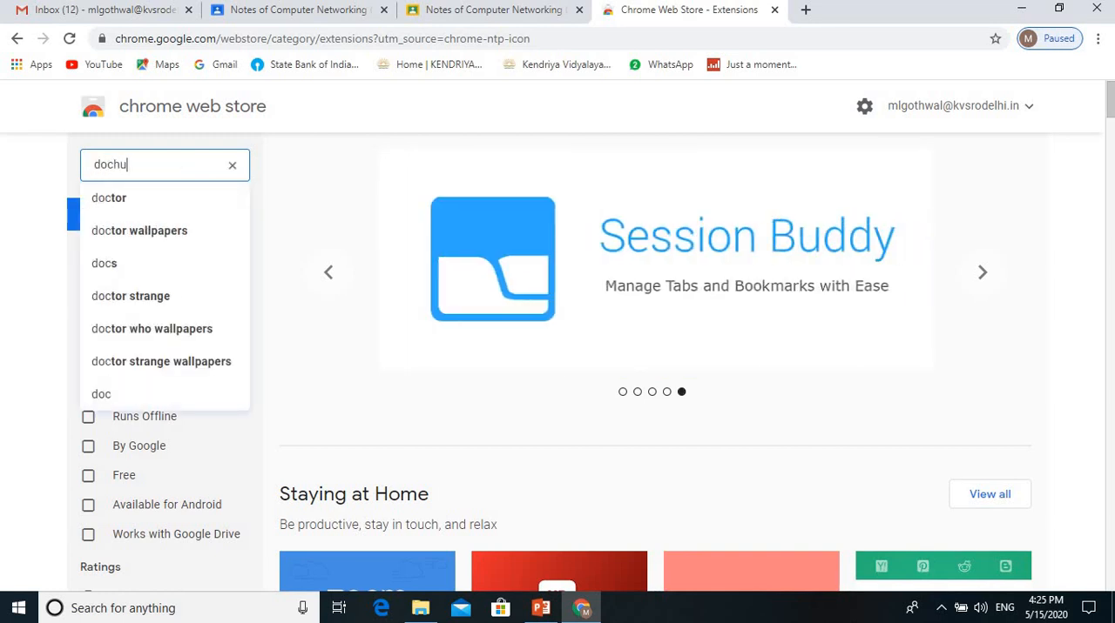
{"action": "type", "text": "b"}
{"action": "key", "text": "Return"}
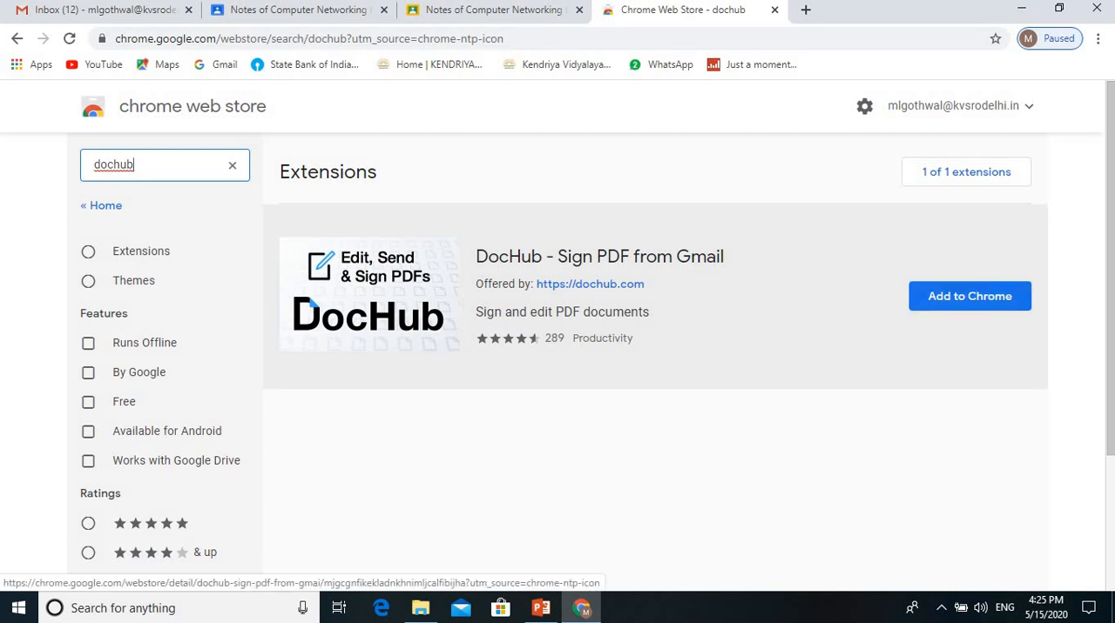
Step: Open the page of the "DocHub - Sign PDF from Gmail" extension in a new tab and add the extension to Chrome
{"action": "right_click", "coordinate": [594, 288]}
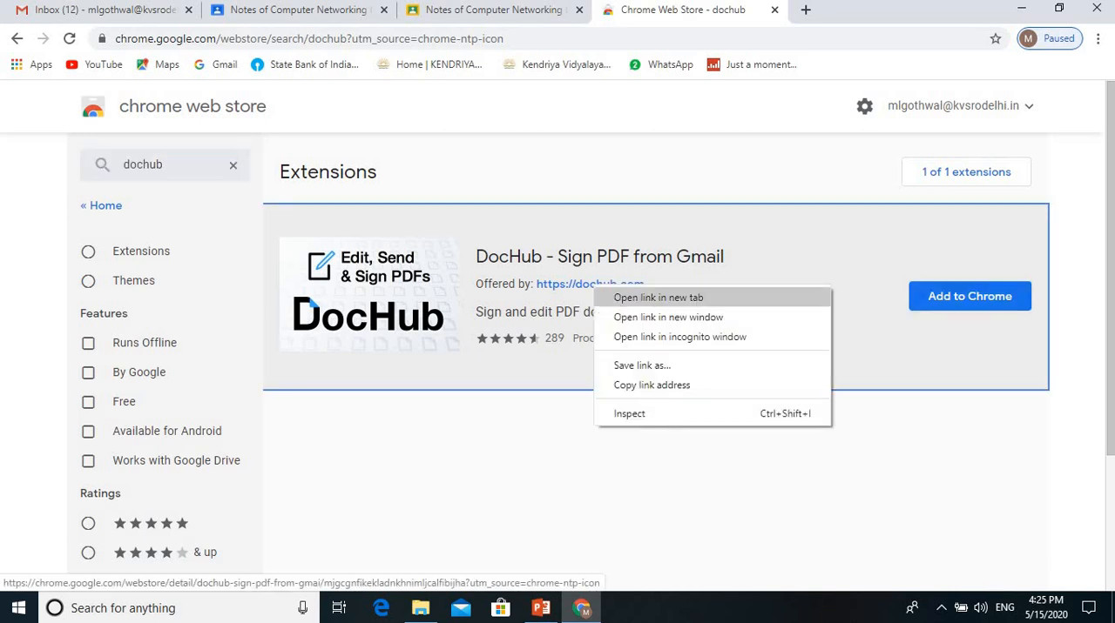
{"action": "left_click", "coordinate": [658, 297]}
{"action": "key", "text": "ctrl+Tab"}
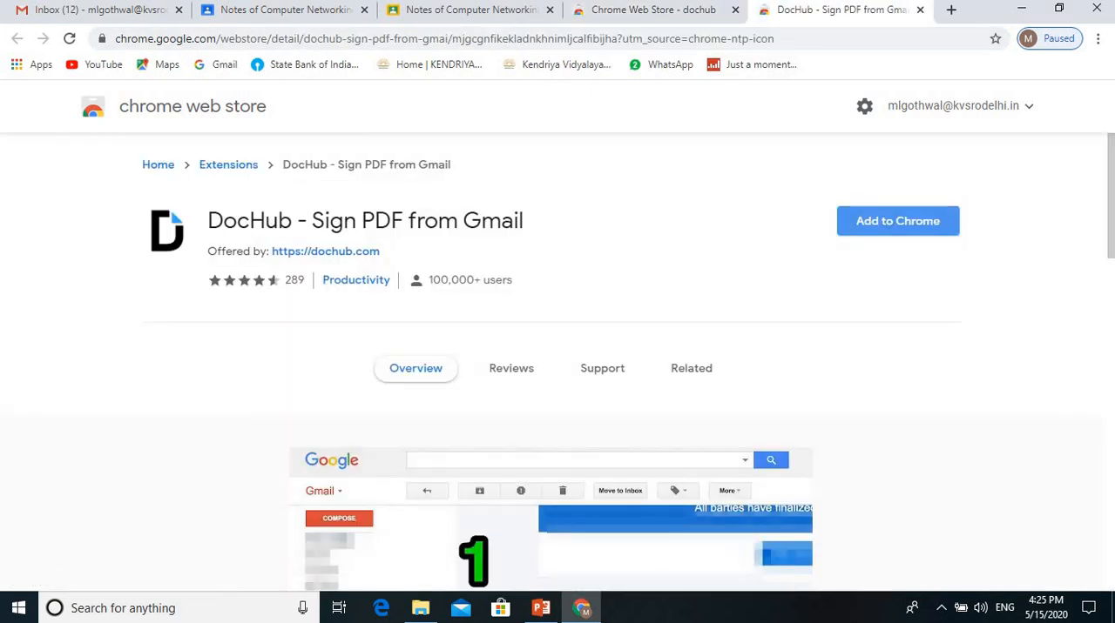
{"action": "left_click", "coordinate": [898, 221]}
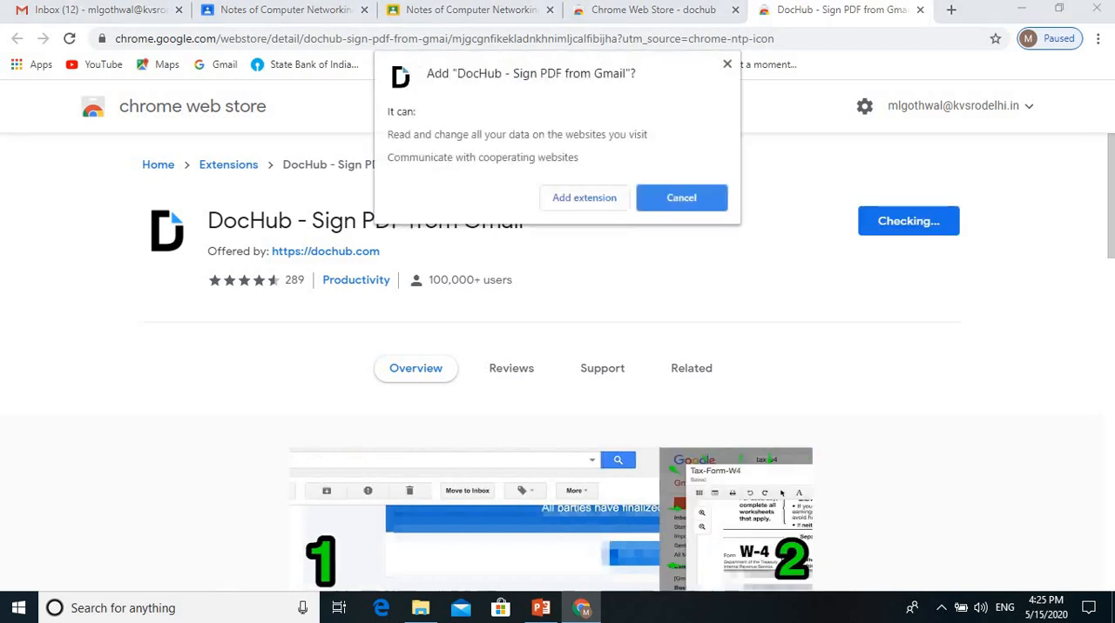
{"action": "left_click", "coordinate": [584, 198]}
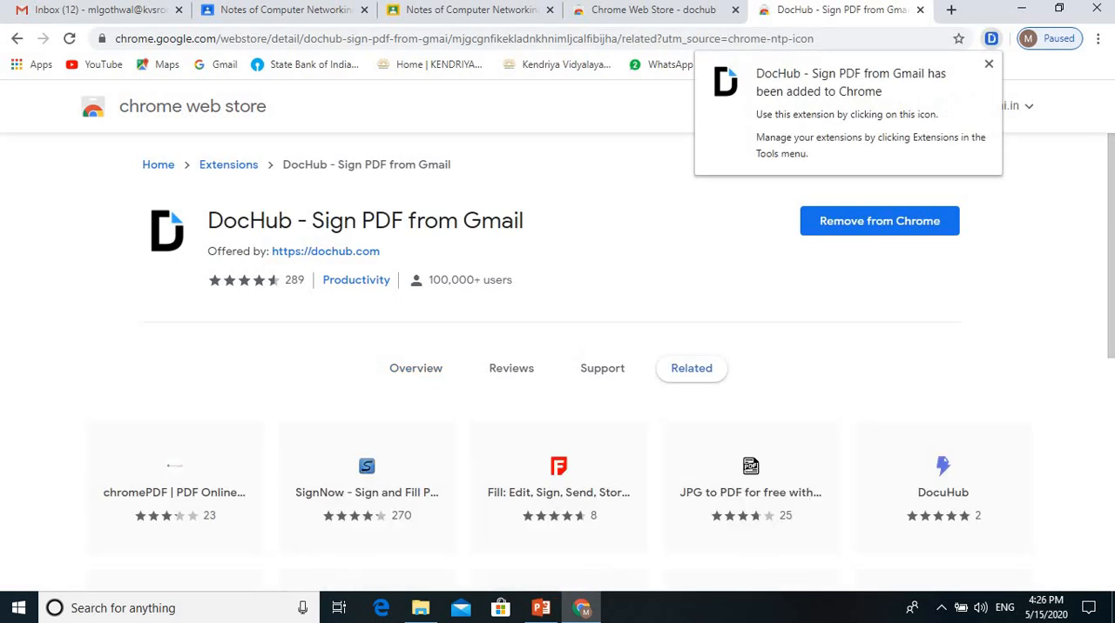
{"action": "left_click", "coordinate": [989, 64]}
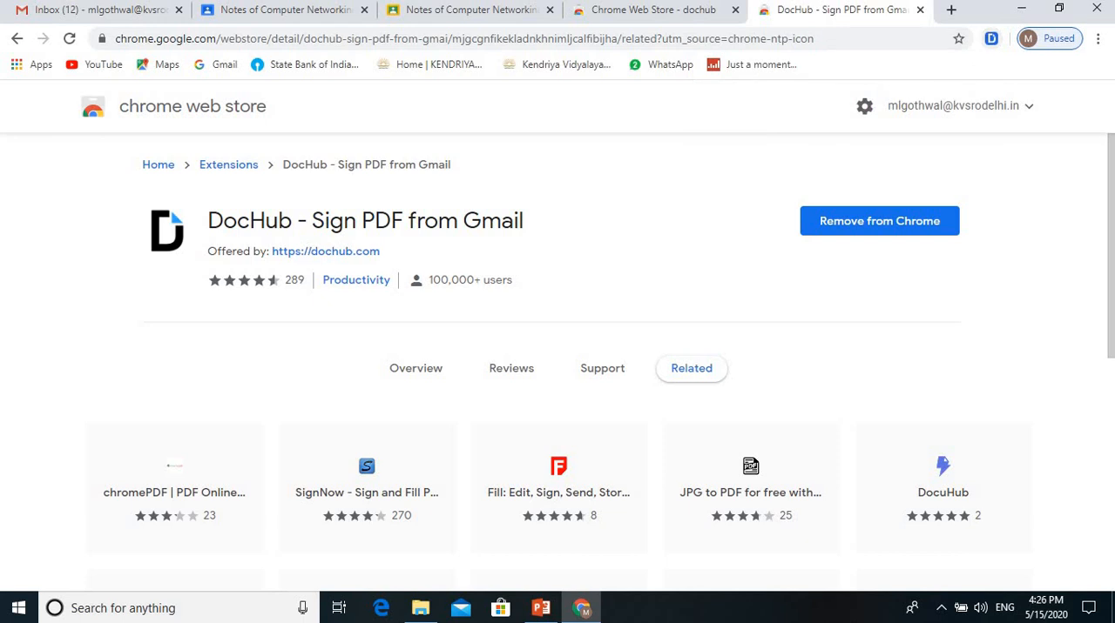
Step: View the DocHub extension's information popup and close both Chrome Web Store tabs
{"action": "left_click", "coordinate": [991, 38]}
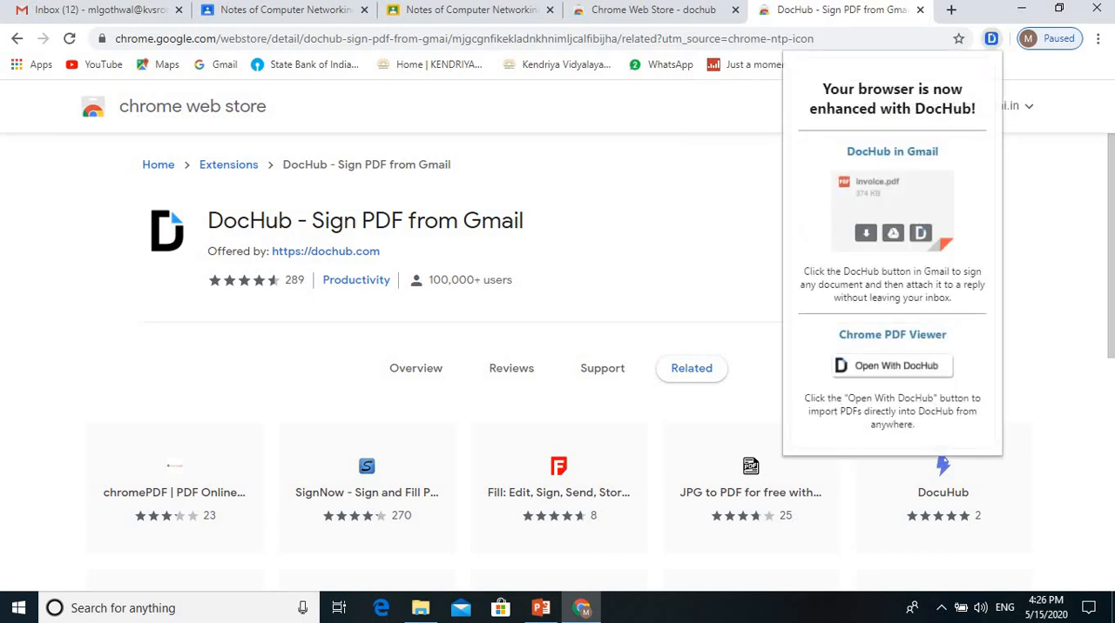
{"action": "key", "text": "Escape"}
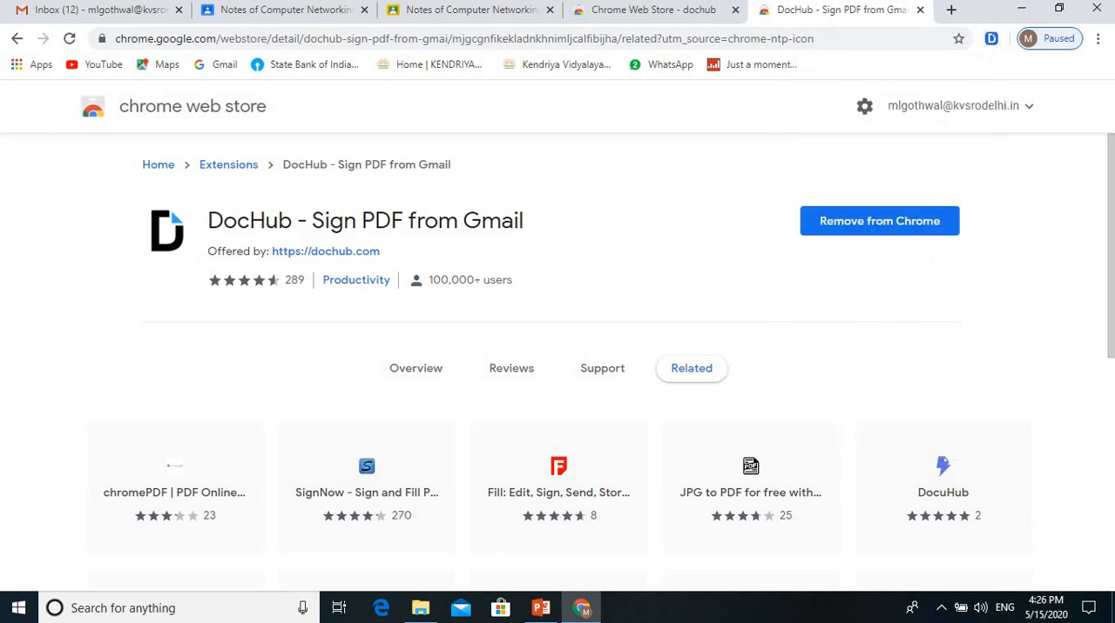
{"action": "left_click", "coordinate": [919, 10]}
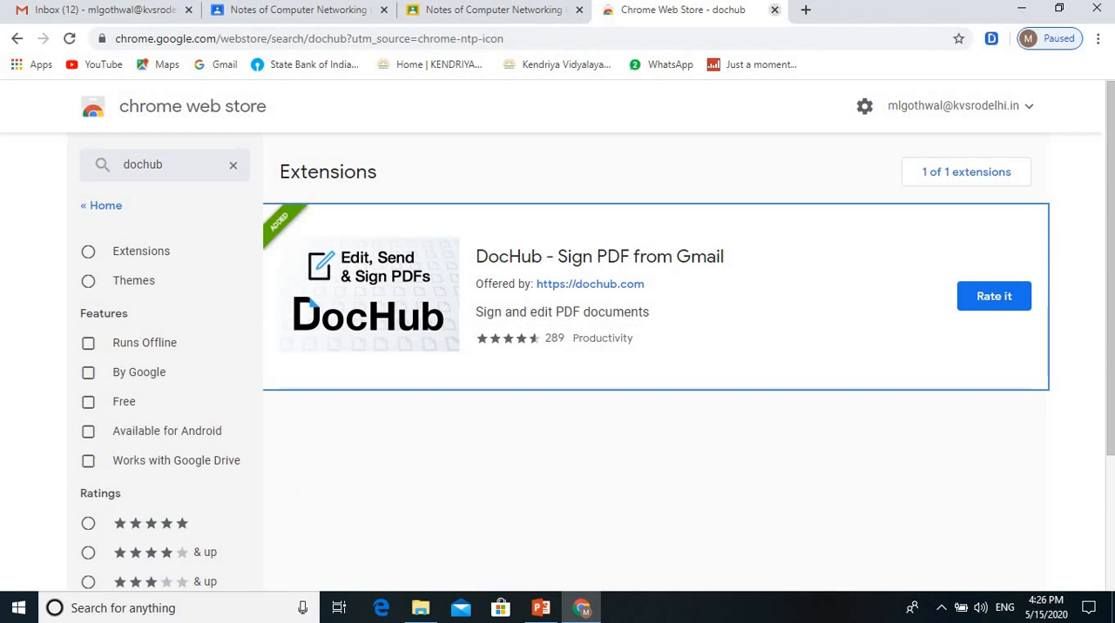
{"action": "left_click", "coordinate": [774, 9]}
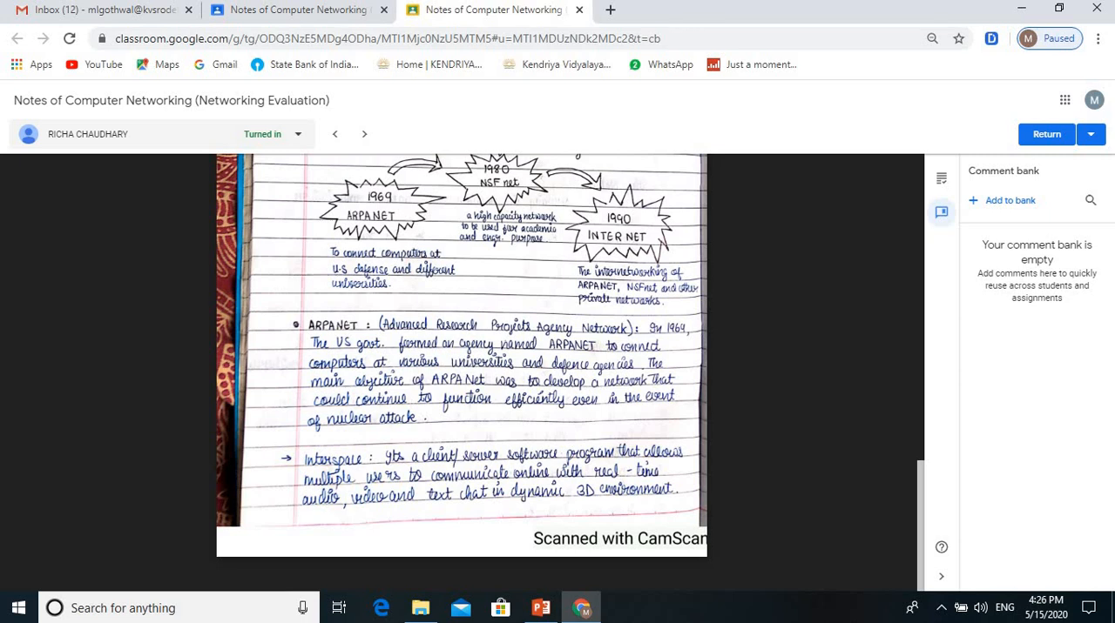
Step: Reopen the Chrome Web Store in place of the submission and search for "dochub" again
{"action": "scroll", "coordinate": [462, 375], "scroll_direction": "up", "scroll_amount": 10}
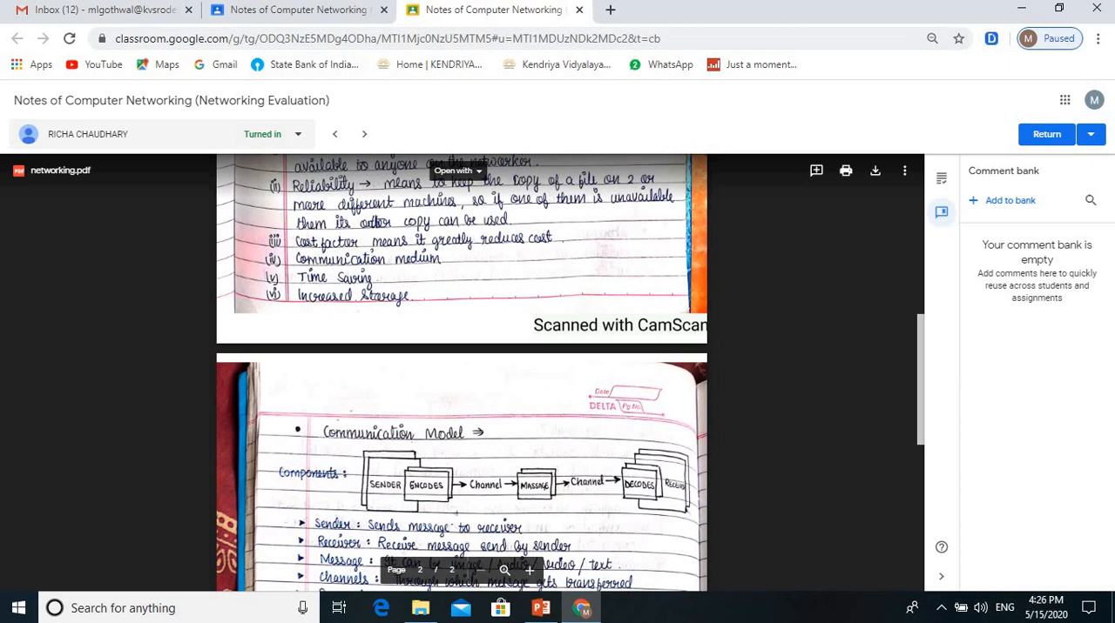
{"action": "left_click", "coordinate": [34, 64]}
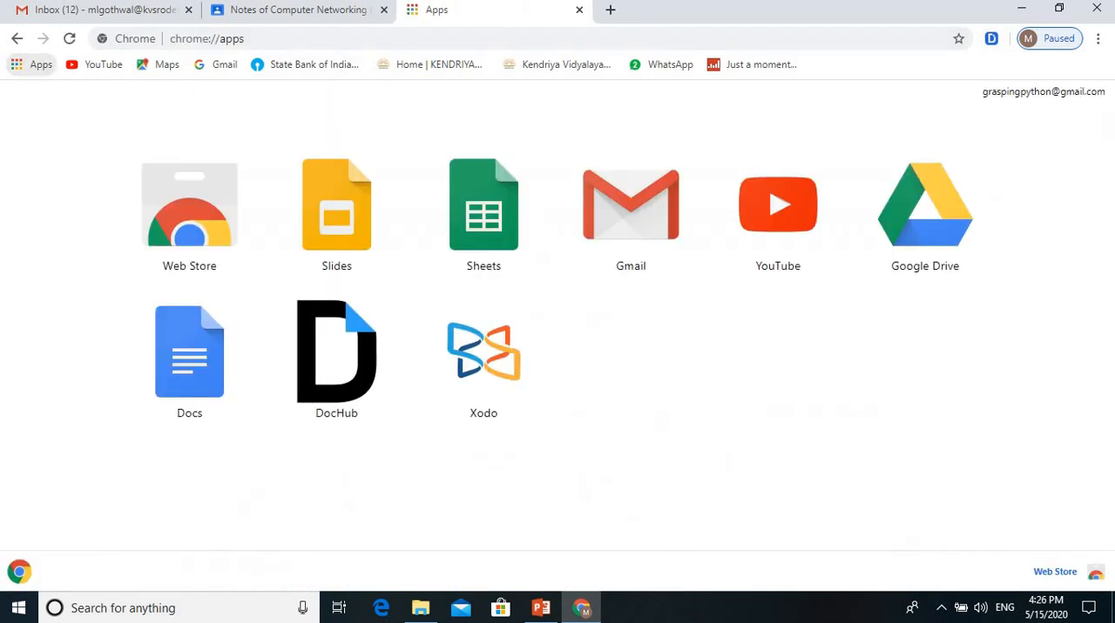
{"action": "left_click", "coordinate": [192, 209]}
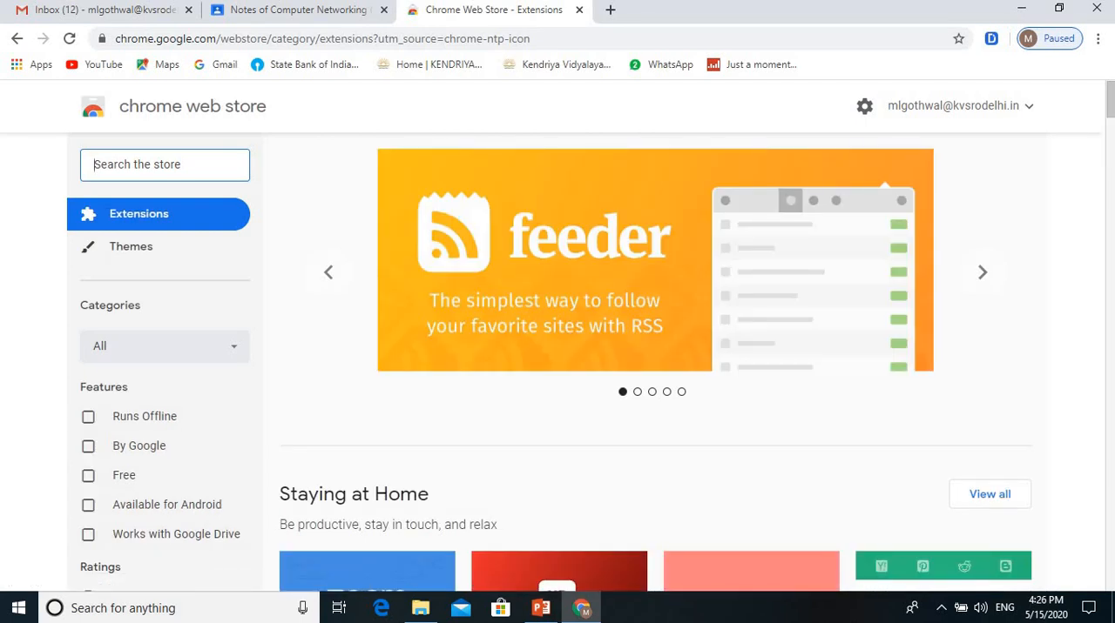
{"action": "type", "text": "dochub"}
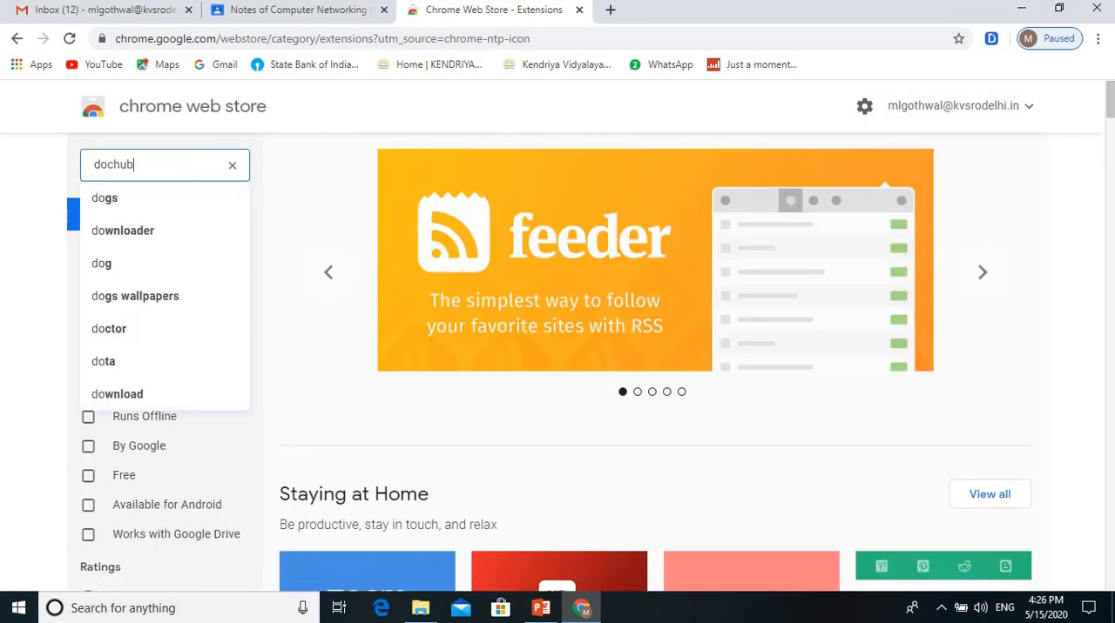
{"action": "key", "text": "Return"}
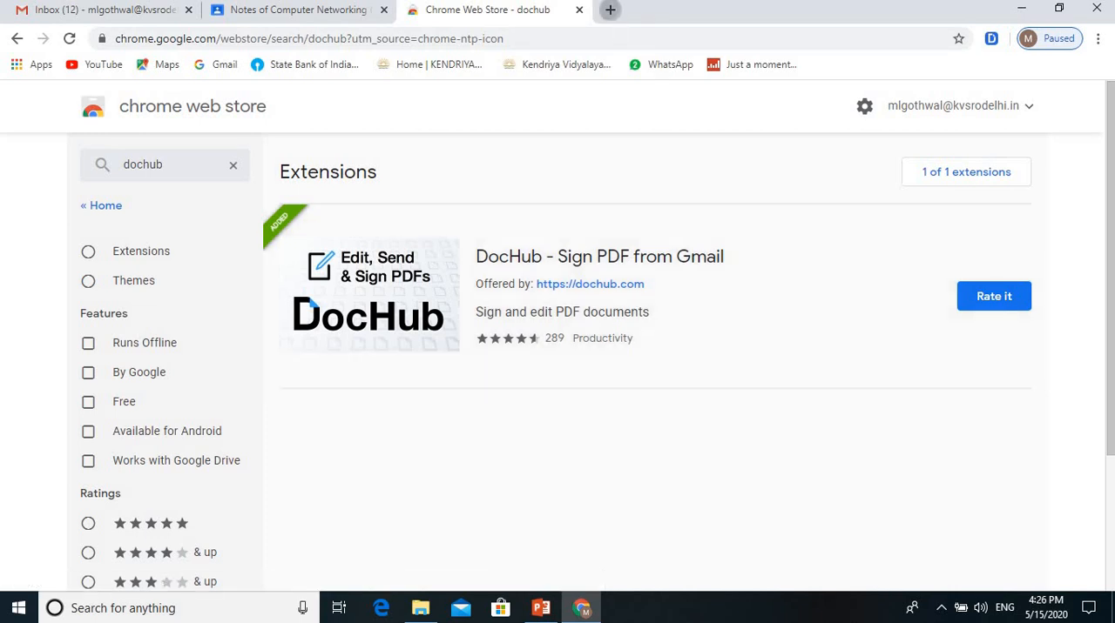
Step: Open the DocHub website's dashboard in a new tab and sign out of the account
{"action": "left_click", "coordinate": [609, 10]}
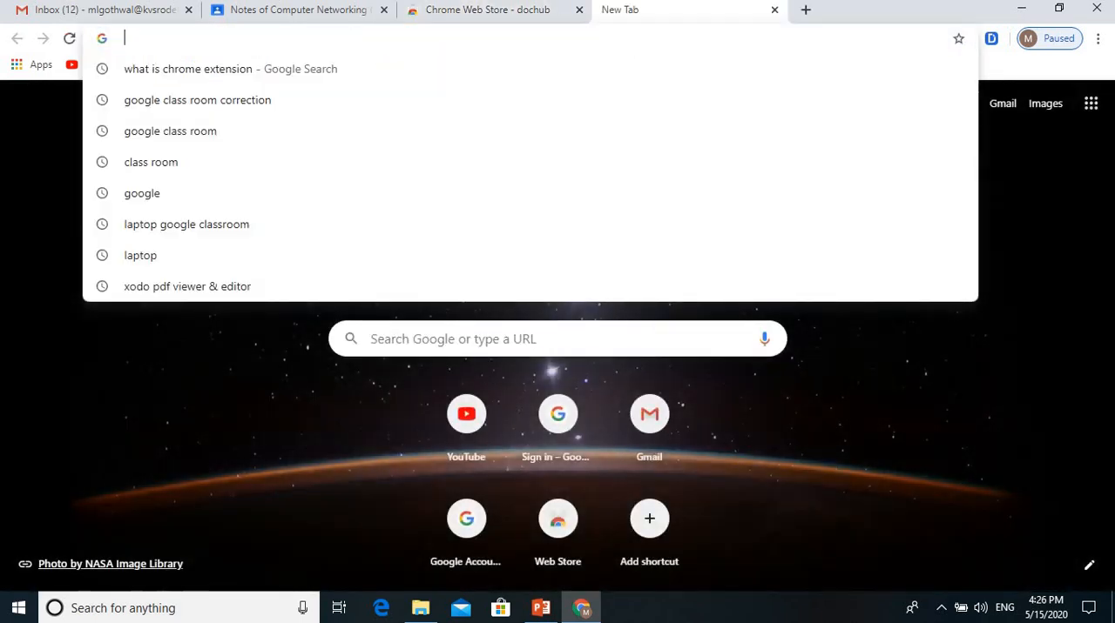
{"action": "type", "text": "doc"}
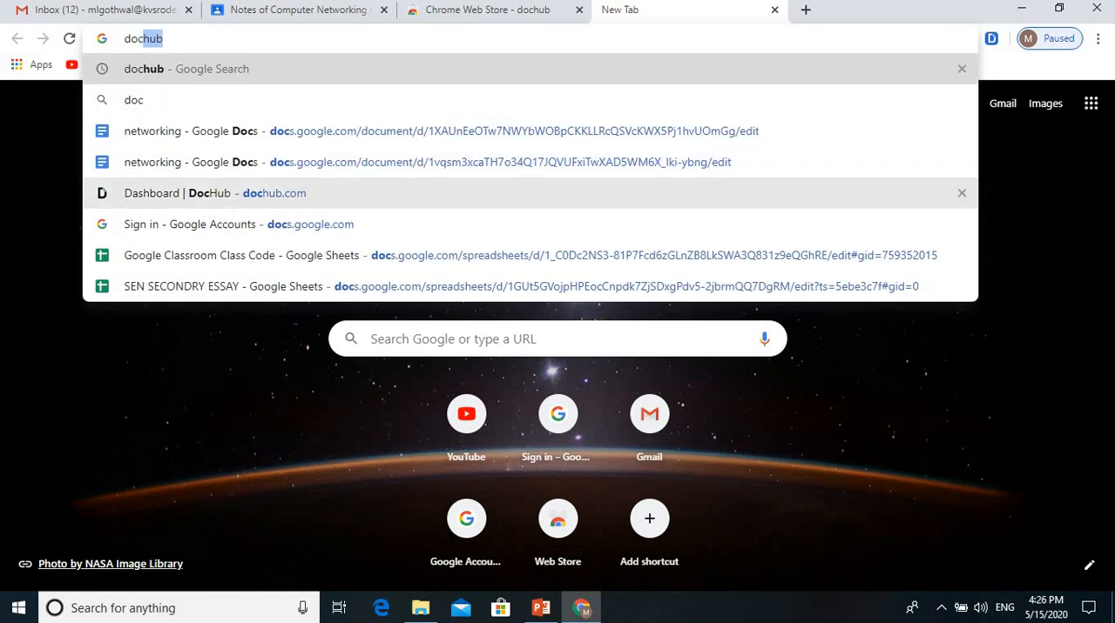
{"action": "left_click", "coordinate": [218, 194]}
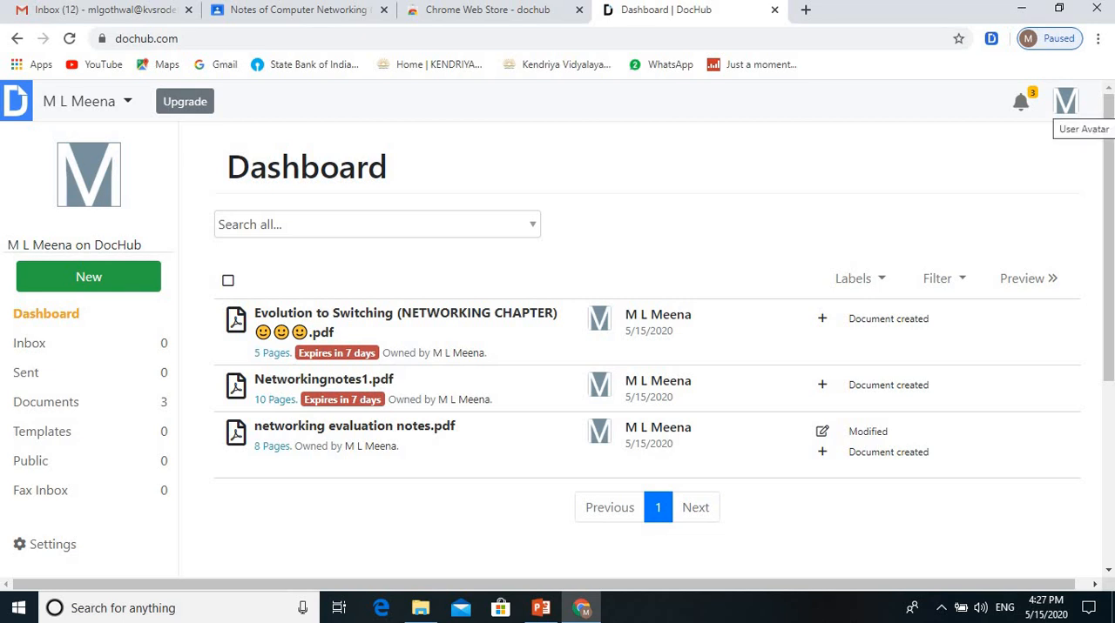
{"action": "left_click", "coordinate": [1065, 102]}
{"action": "left_click", "coordinate": [970, 231]}
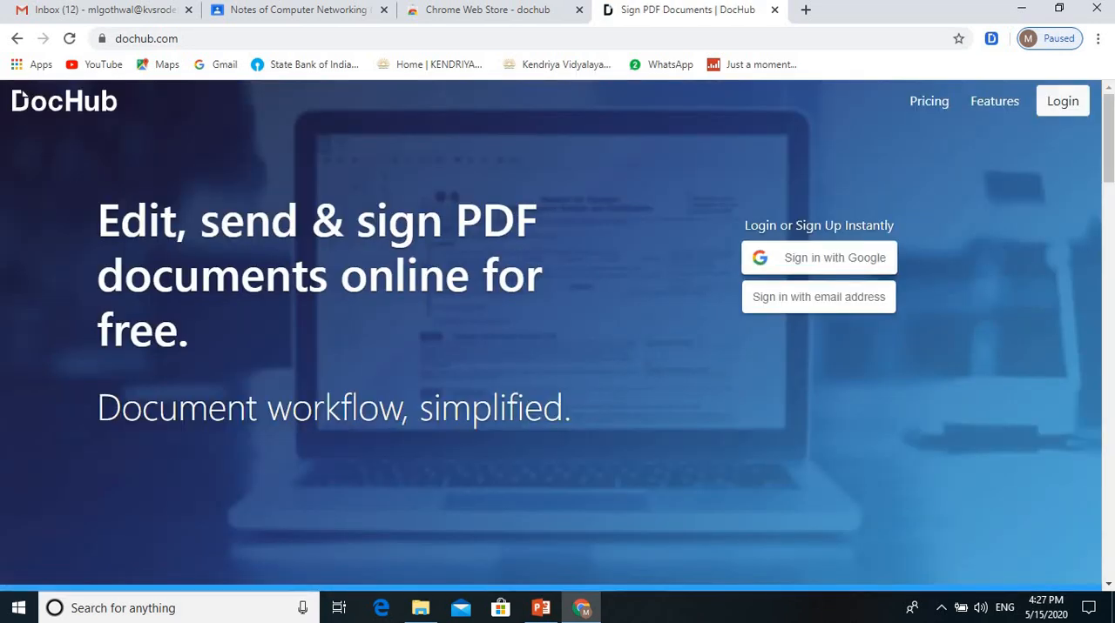
Step: Sign in to DocHub with the Google account that is still active in the browser and close the DocHub tab
{"action": "left_click", "coordinate": [818, 258]}
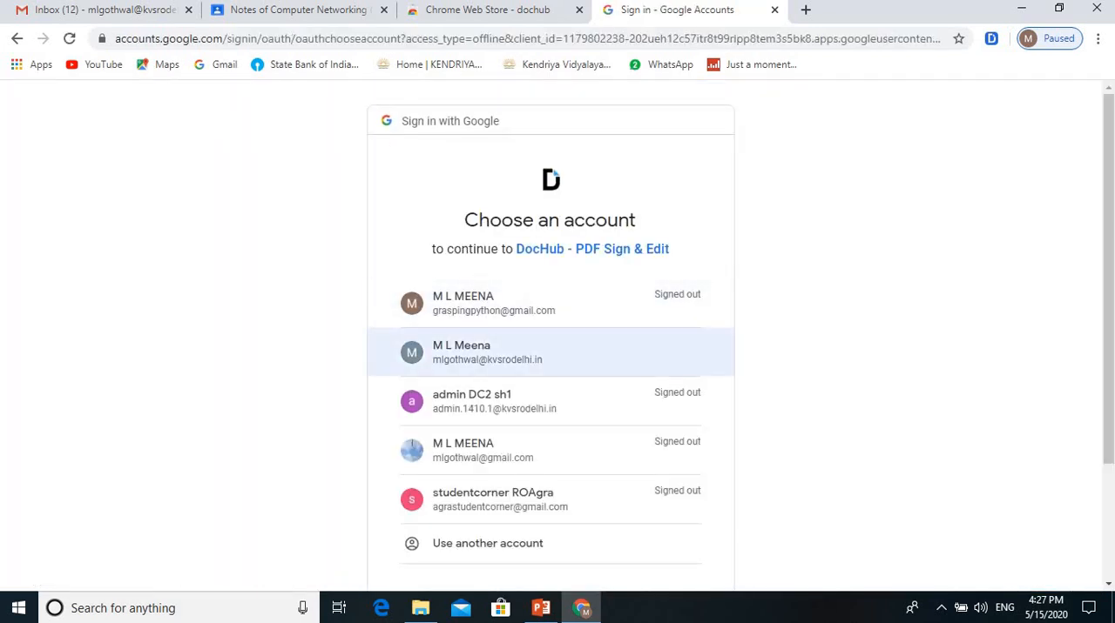
{"action": "left_click", "coordinate": [487, 352]}
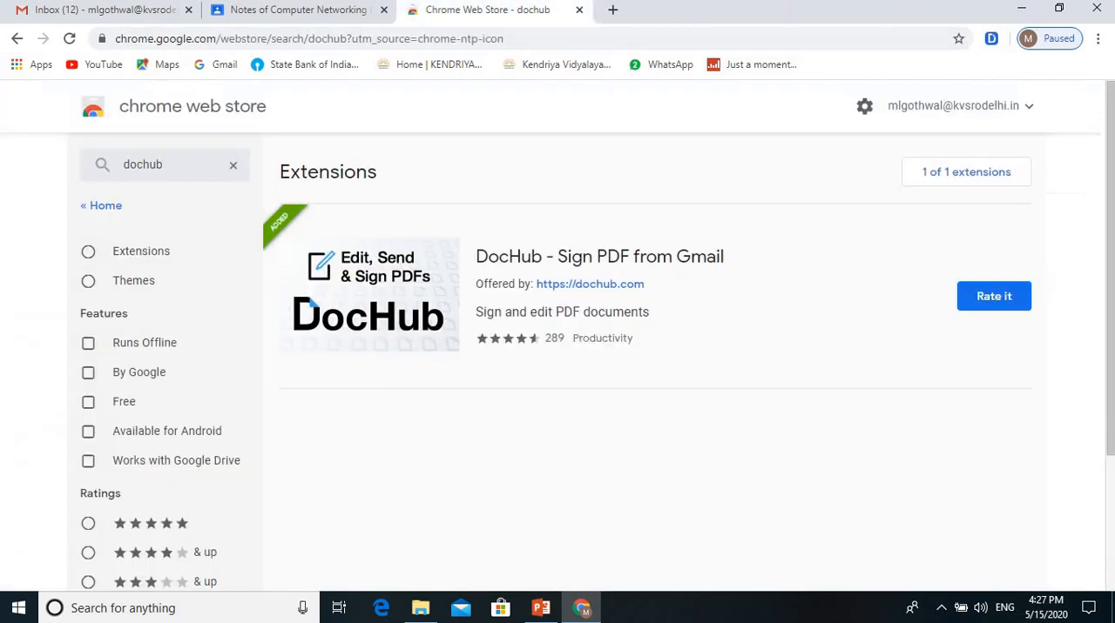
{"action": "left_click", "coordinate": [774, 10]}
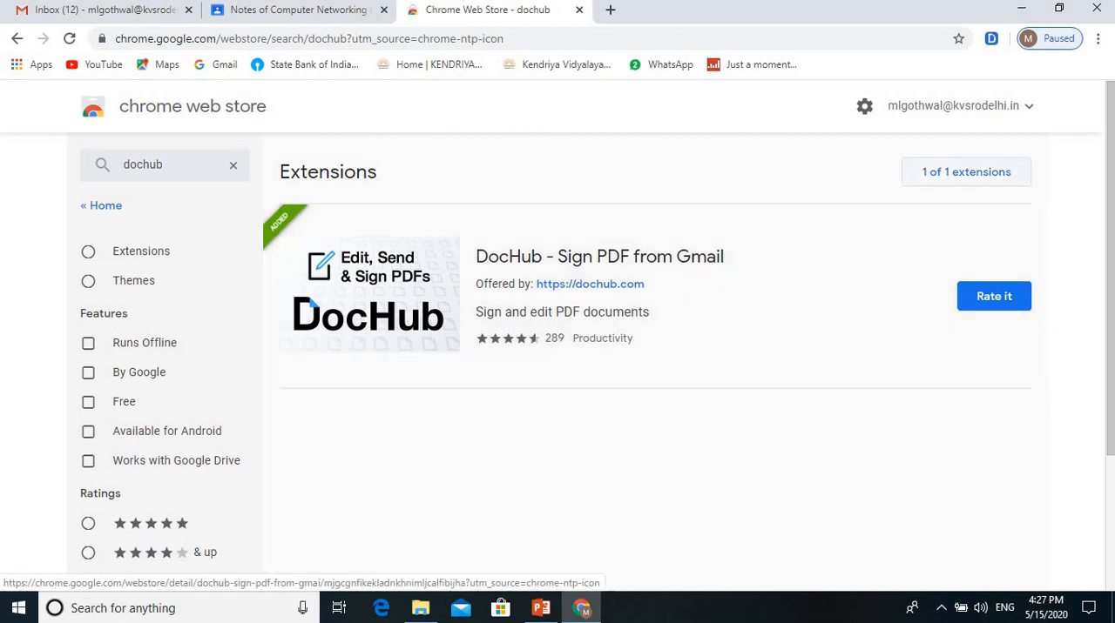
Step: Remove the "DocHub - Sign PDF from Gmail" extension from Chrome and add it again from the store's search results
{"action": "right_click", "coordinate": [991, 38]}
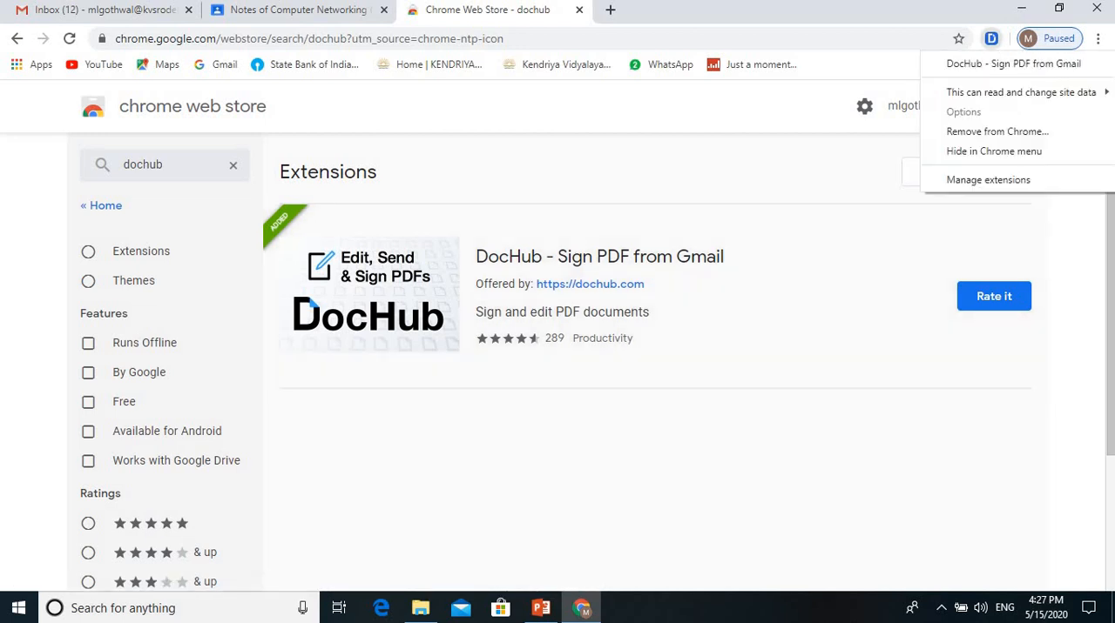
{"action": "left_click", "coordinate": [984, 128]}
{"action": "left_click", "coordinate": [888, 154]}
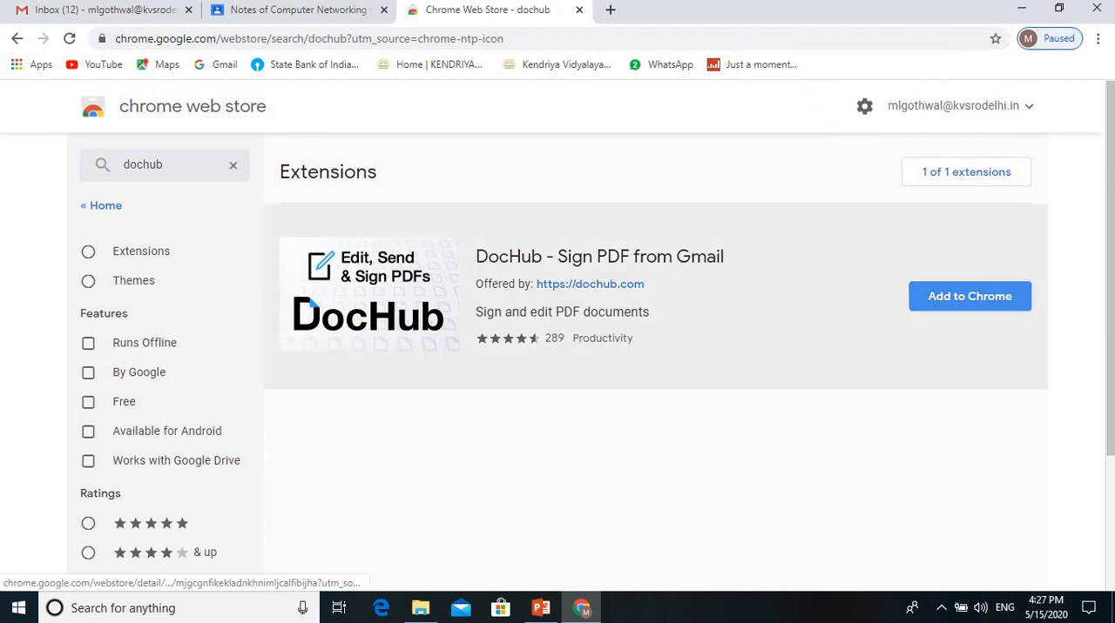
{"action": "left_click", "coordinate": [969, 296]}
{"action": "left_click", "coordinate": [584, 198]}
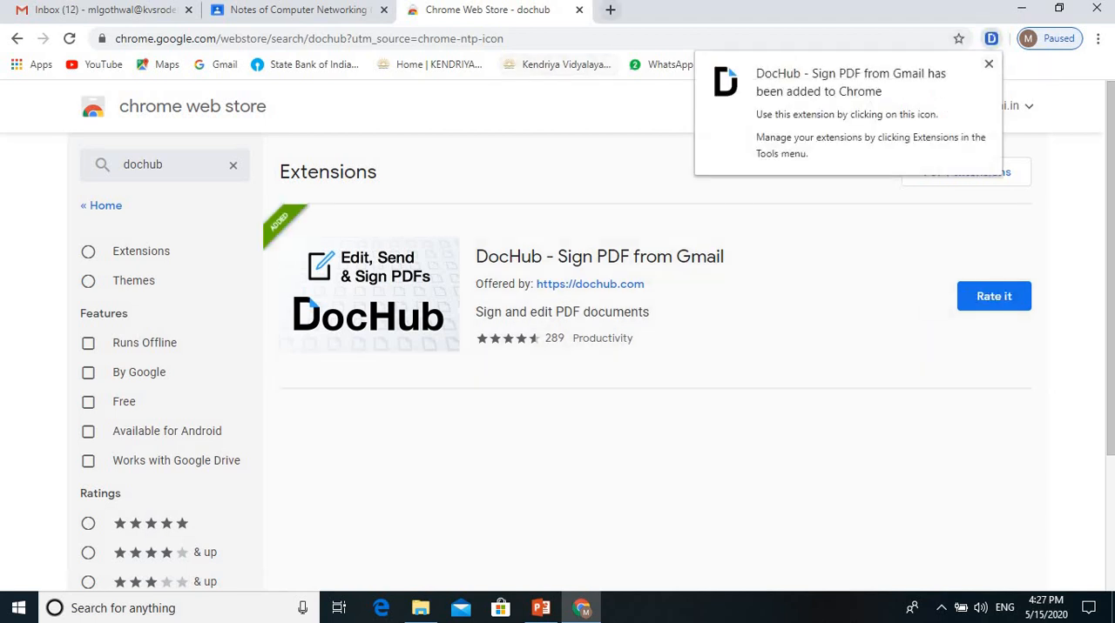
Step: Return to the turned-in work, open the already commented networking.pdf with DocHub - PDF Sign and Edit, and close both document tabs
{"action": "left_click", "coordinate": [579, 10]}
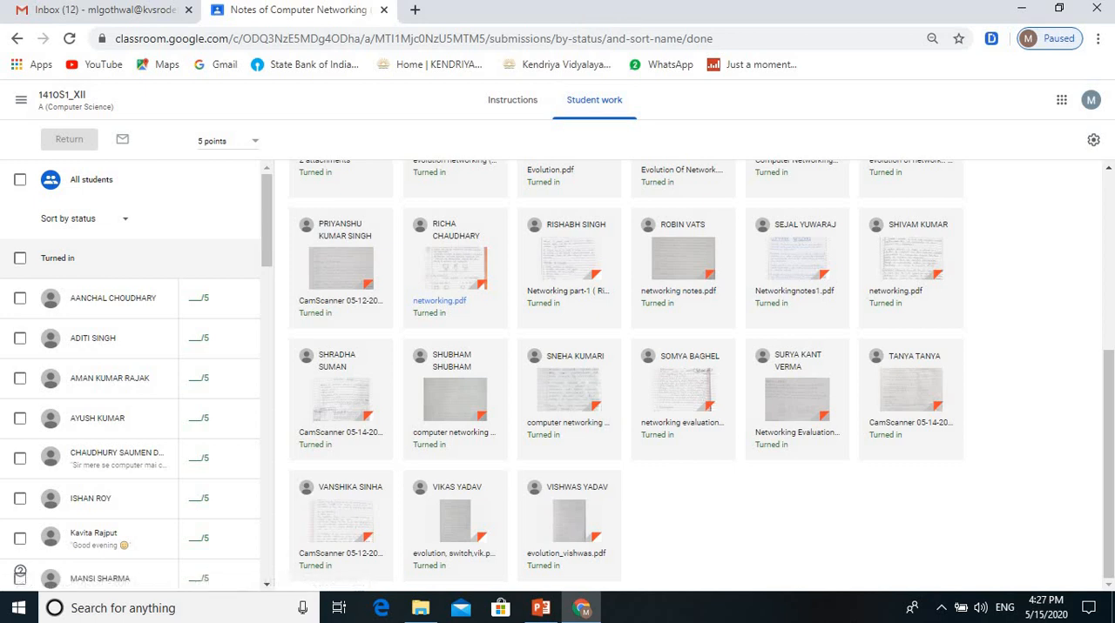
{"action": "left_click", "coordinate": [454, 263]}
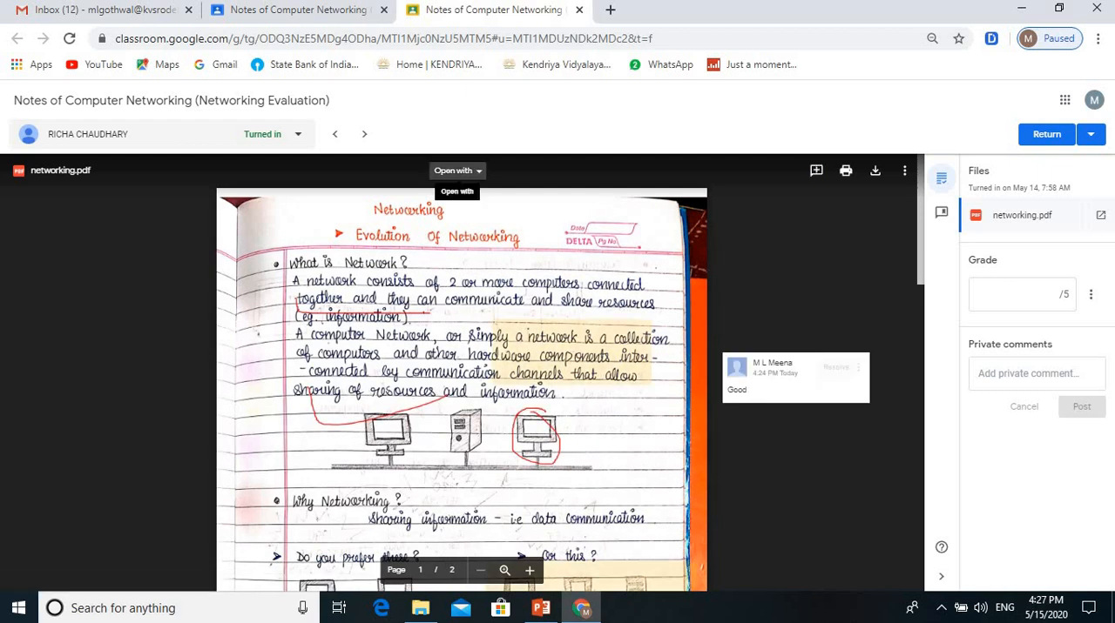
{"action": "left_click", "coordinate": [457, 170]}
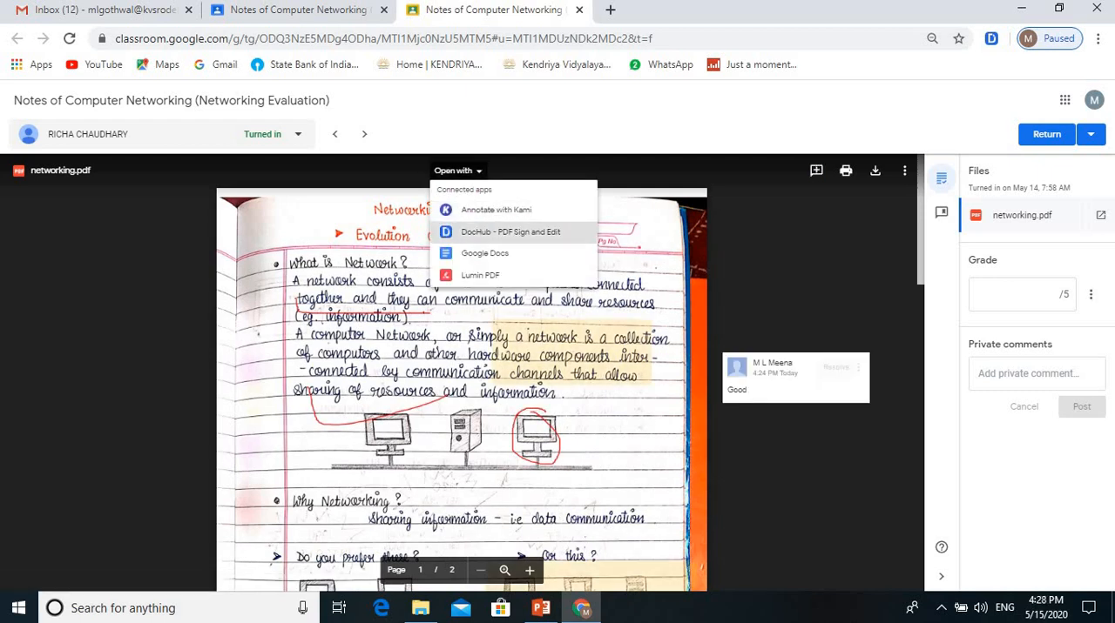
{"action": "left_click", "coordinate": [510, 231]}
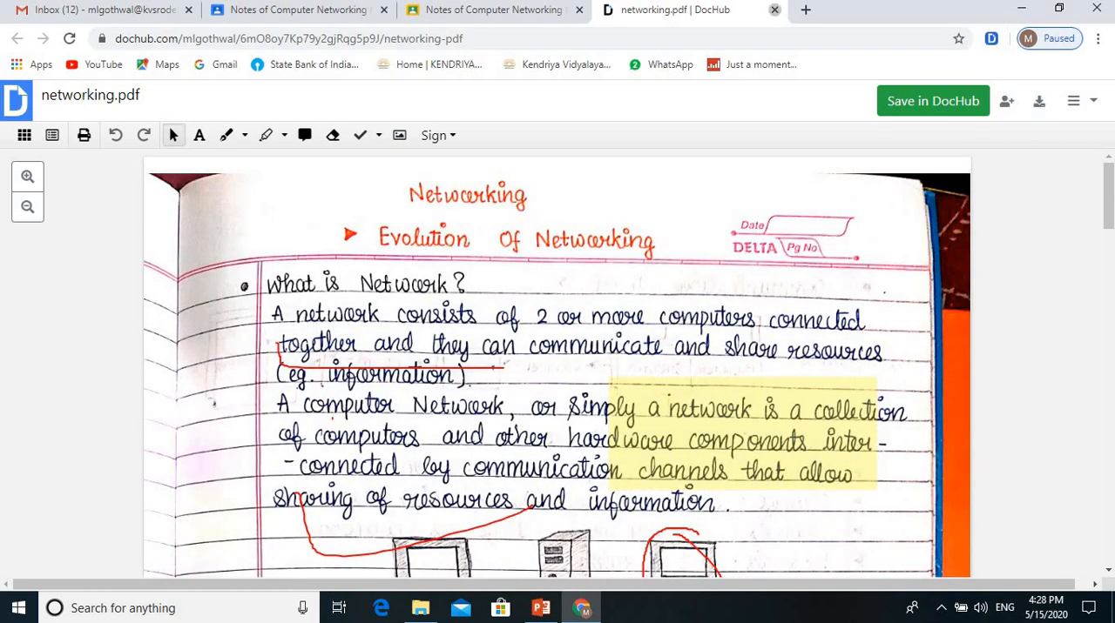
{"action": "left_click", "coordinate": [774, 9]}
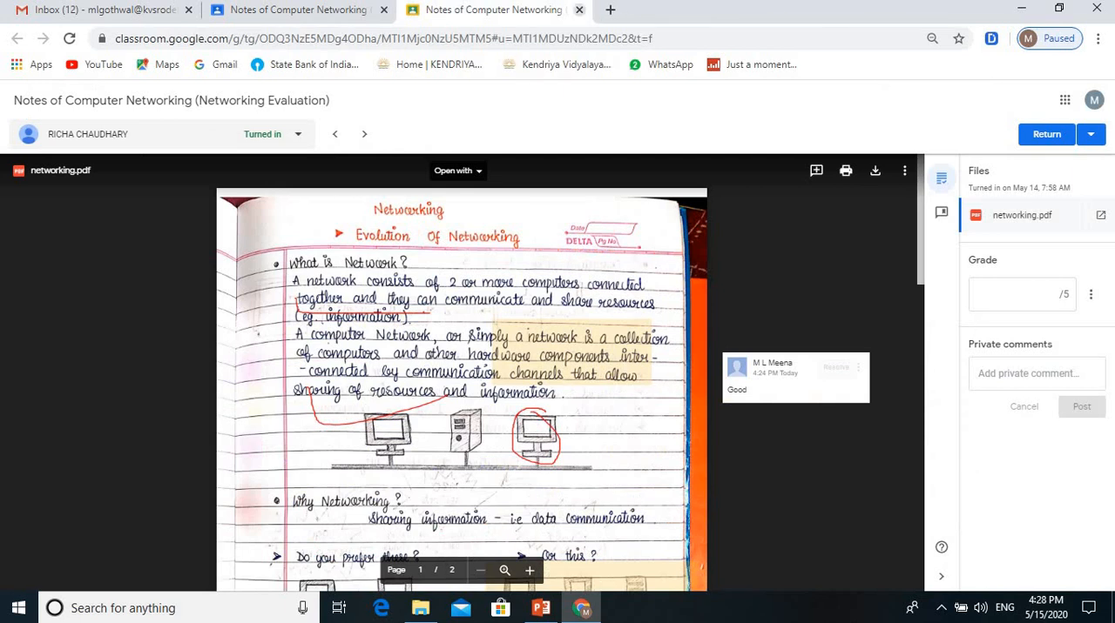
{"action": "left_click", "coordinate": [579, 9]}
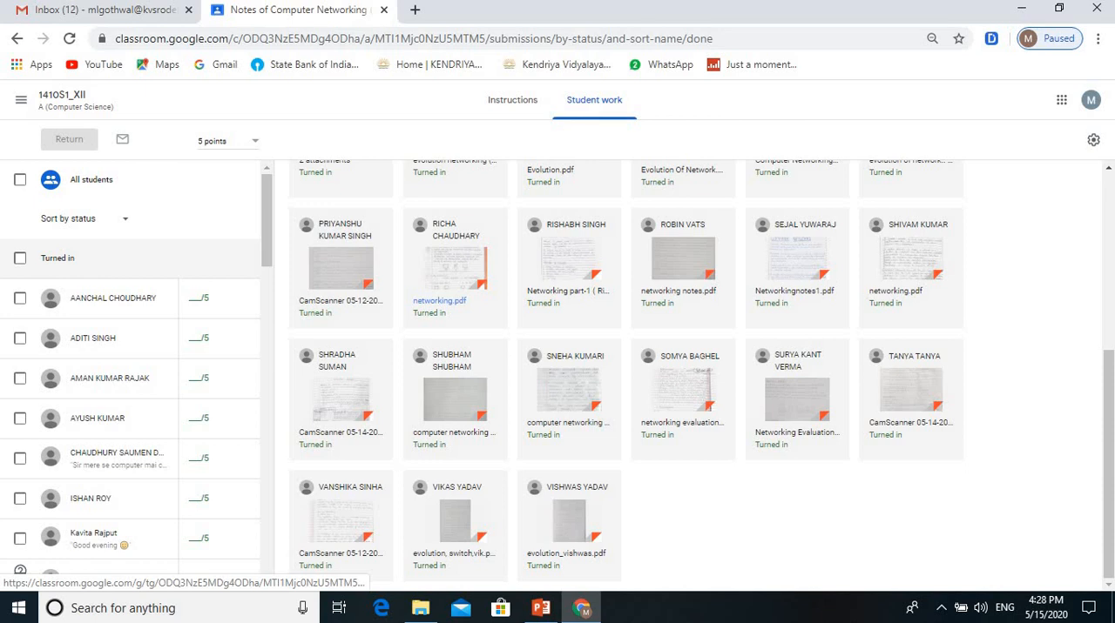
Step: Open the student's commented networking.pdf with DocHub - PDF Sign and Edit and use the existing imported copy
{"action": "left_click", "coordinate": [454, 265]}
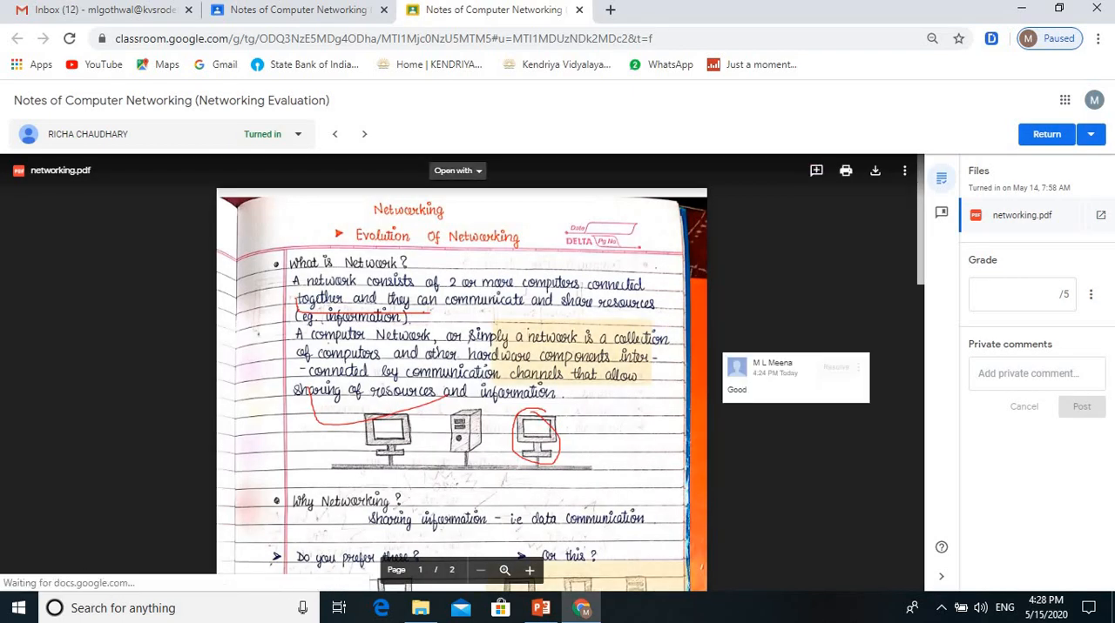
{"action": "left_click", "coordinate": [458, 171]}
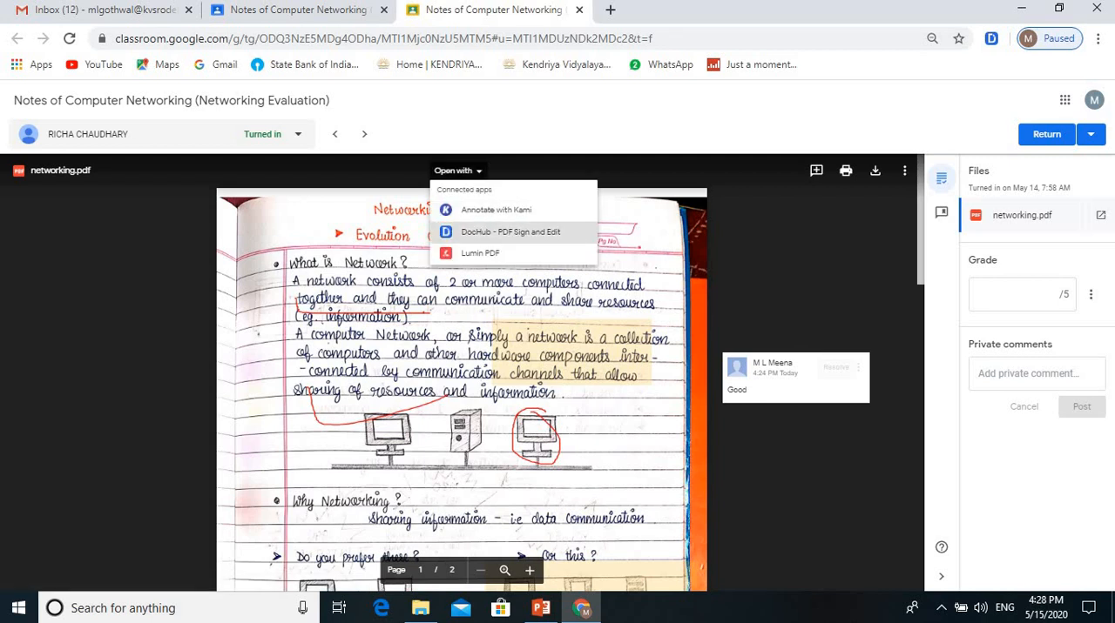
{"action": "left_click", "coordinate": [511, 232]}
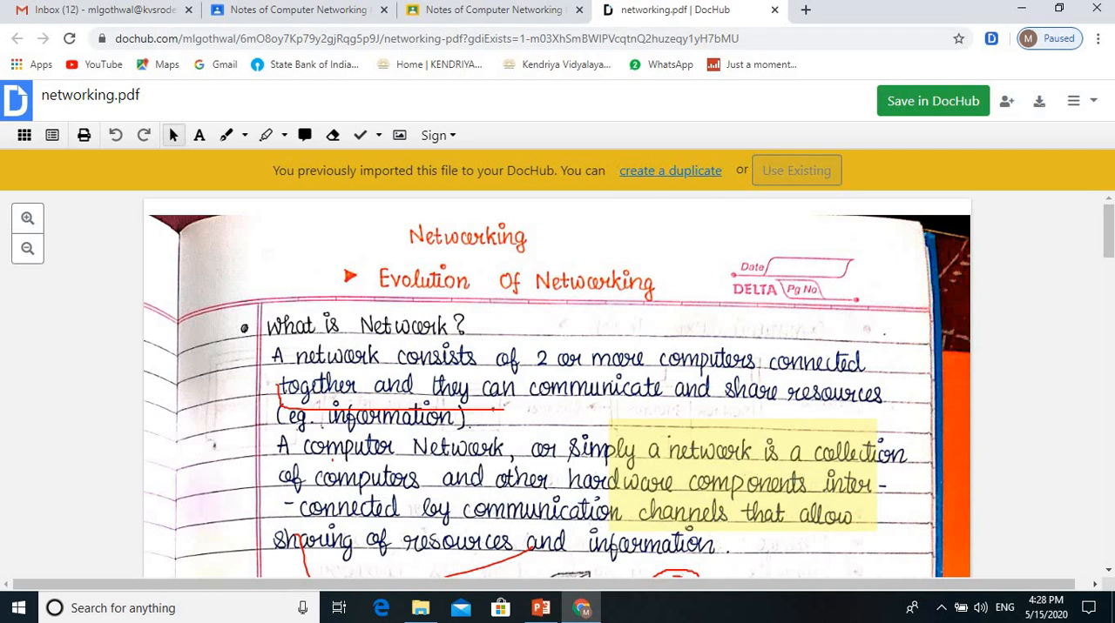
{"action": "left_click", "coordinate": [796, 171]}
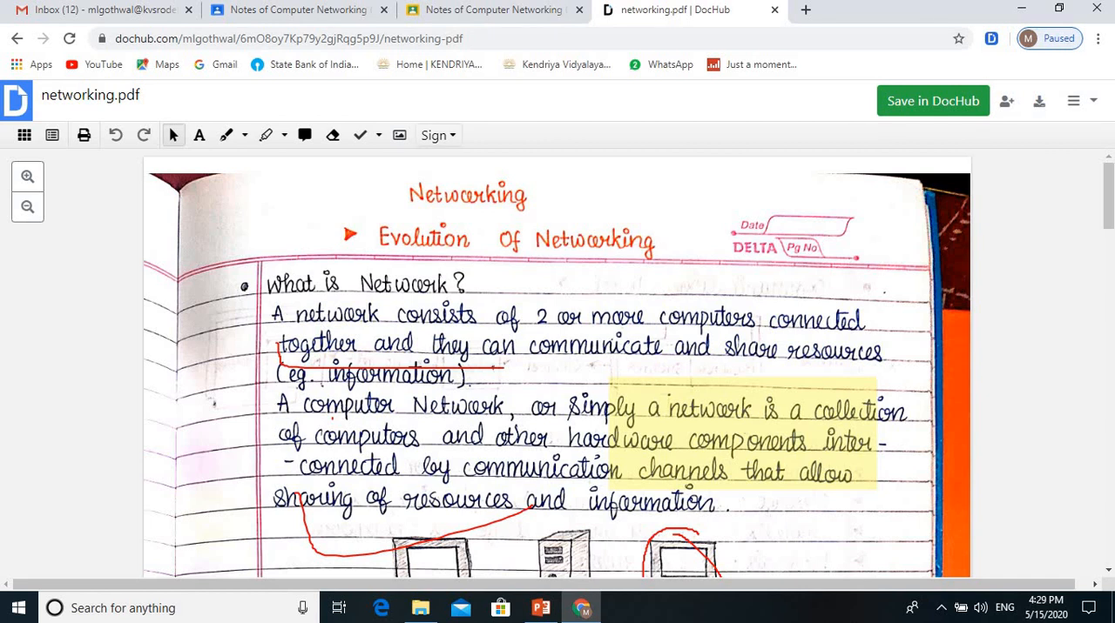
{"action": "left_click", "coordinate": [435, 135]}
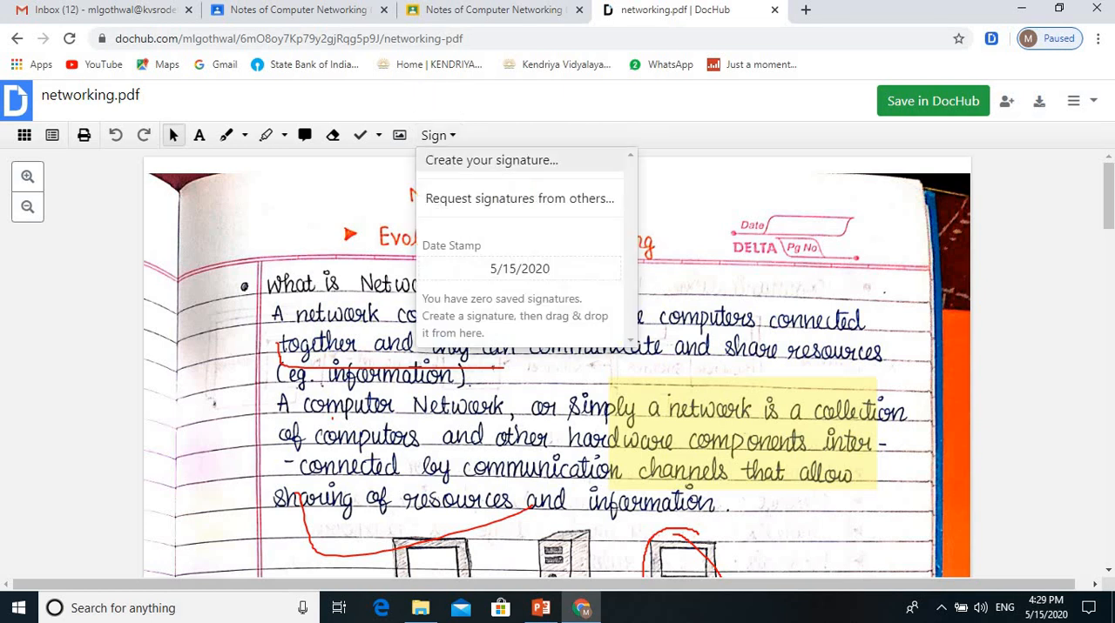
{"action": "left_click", "coordinate": [492, 161]}
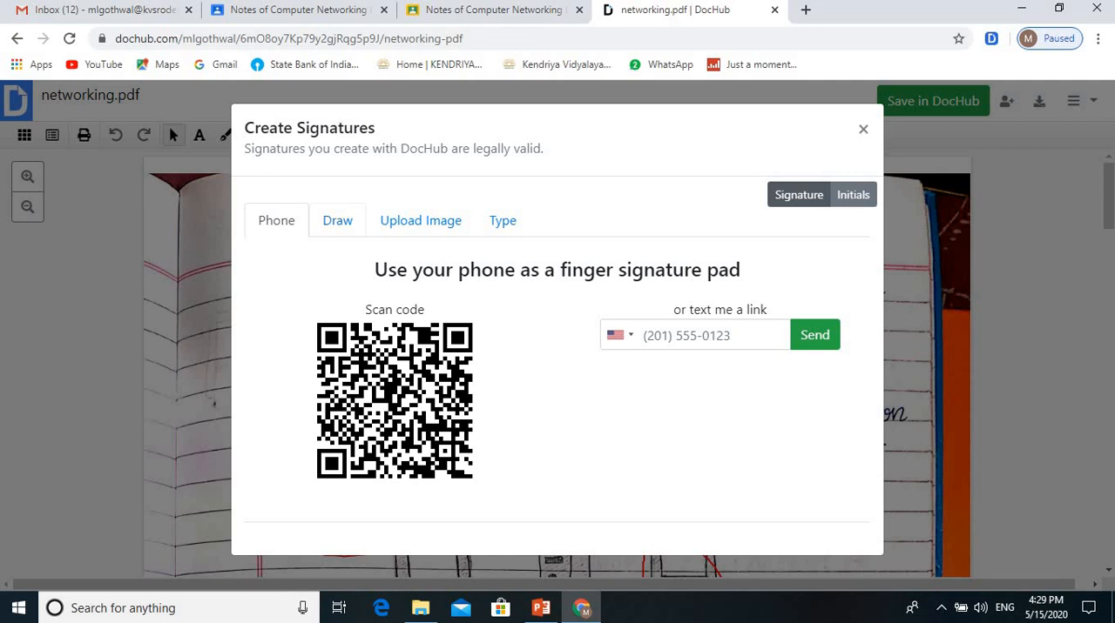
{"action": "left_click", "coordinate": [337, 220]}
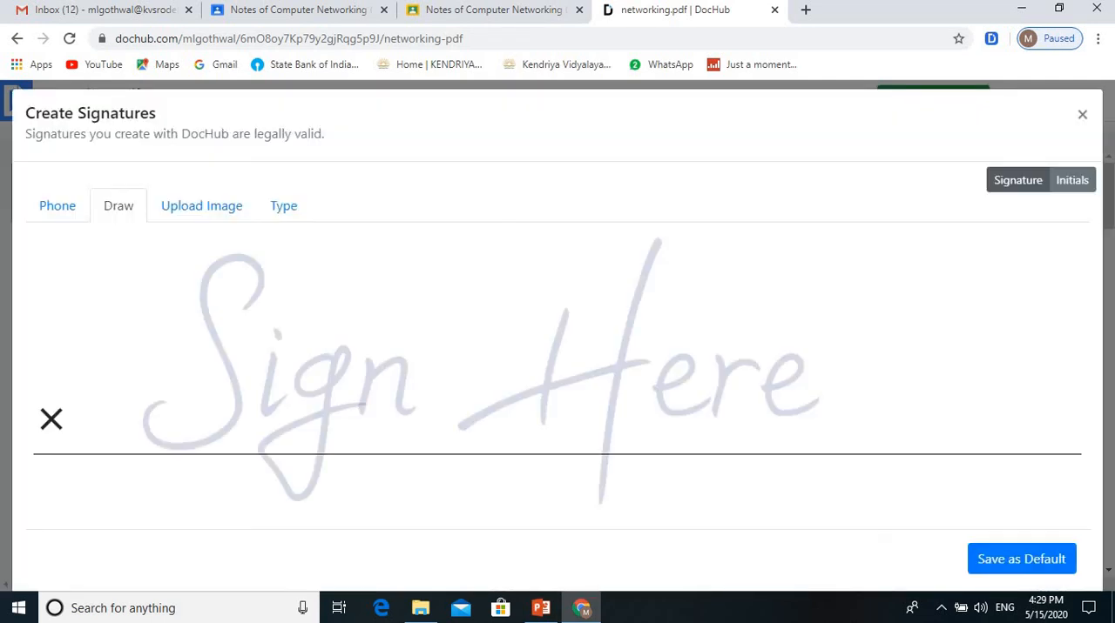
{"action": "left_click", "coordinate": [201, 205]}
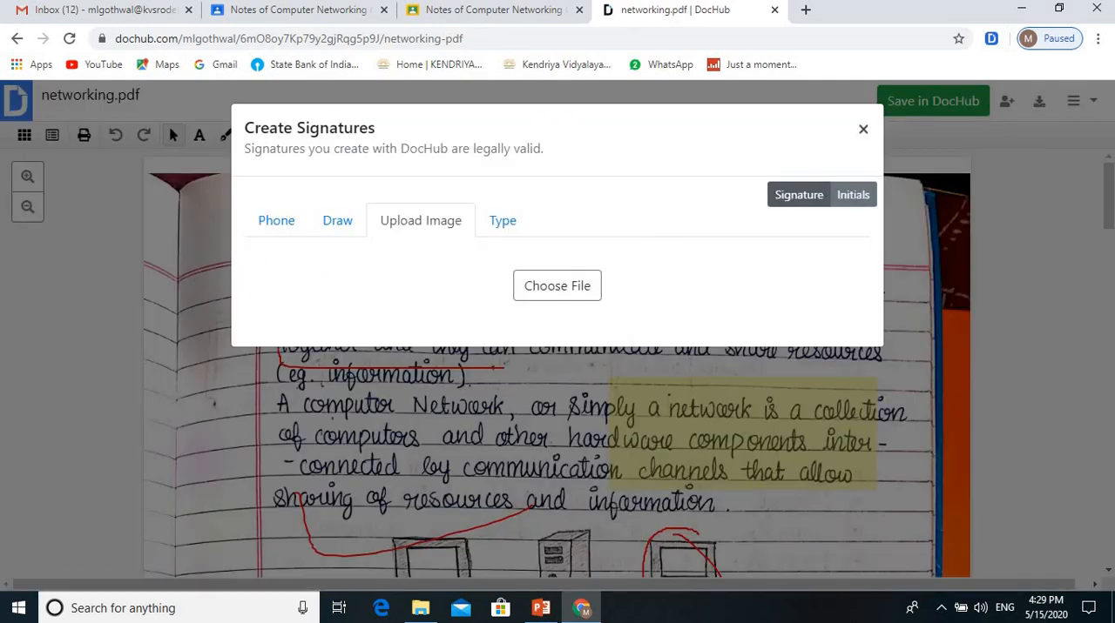
{"action": "left_click", "coordinate": [863, 128]}
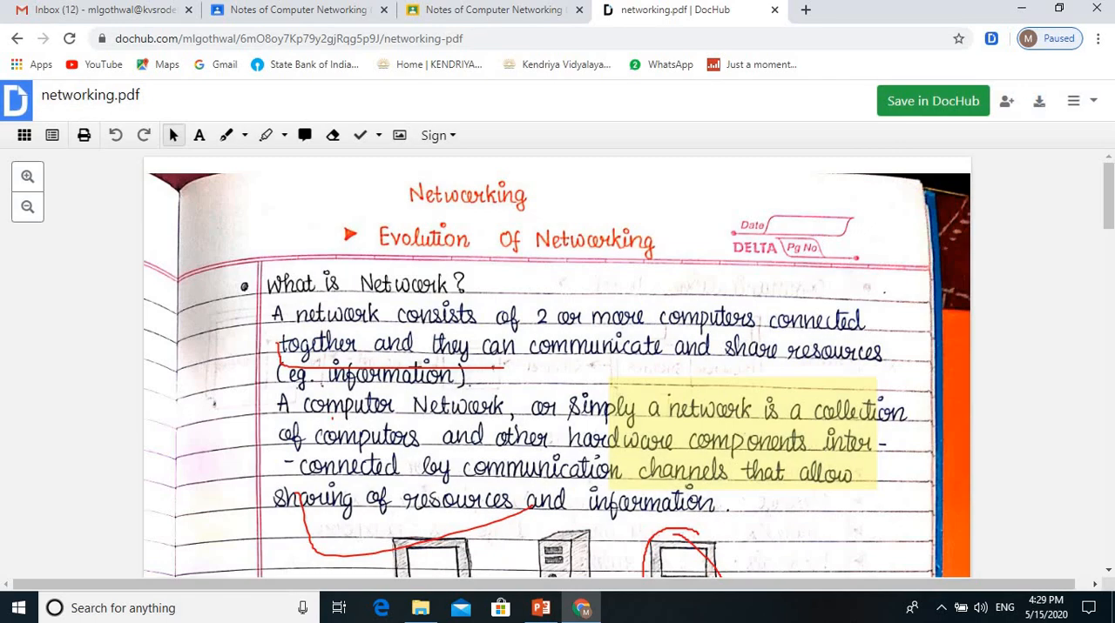
{"action": "left_click", "coordinate": [245, 135]}
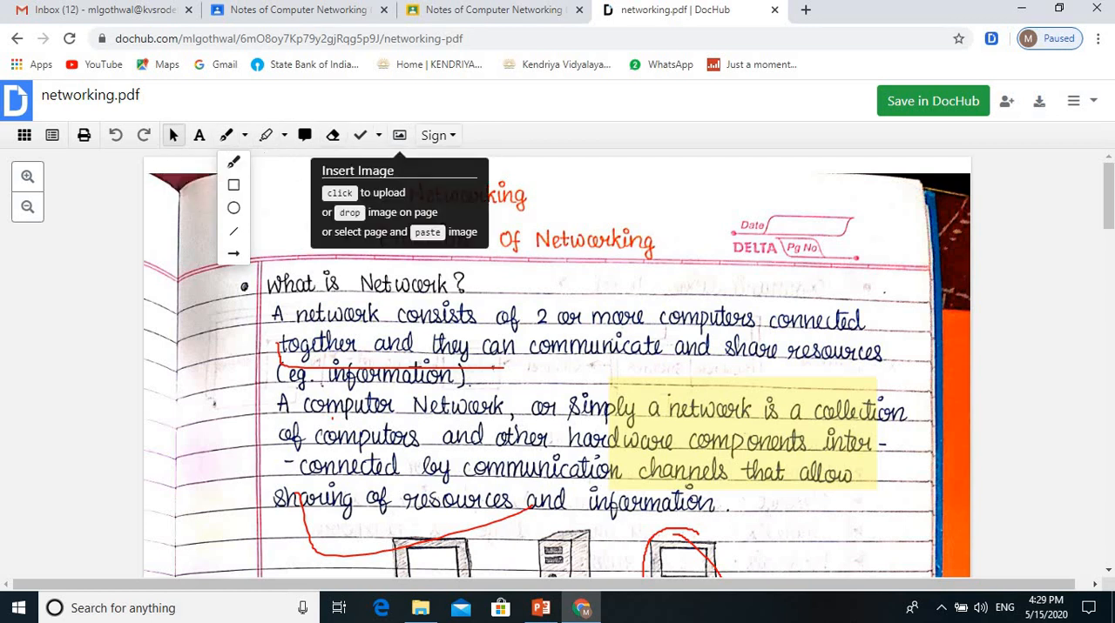
Step: Create a signature by drawing it freehand with an underline, and save it as the default
{"action": "left_click", "coordinate": [437, 136]}
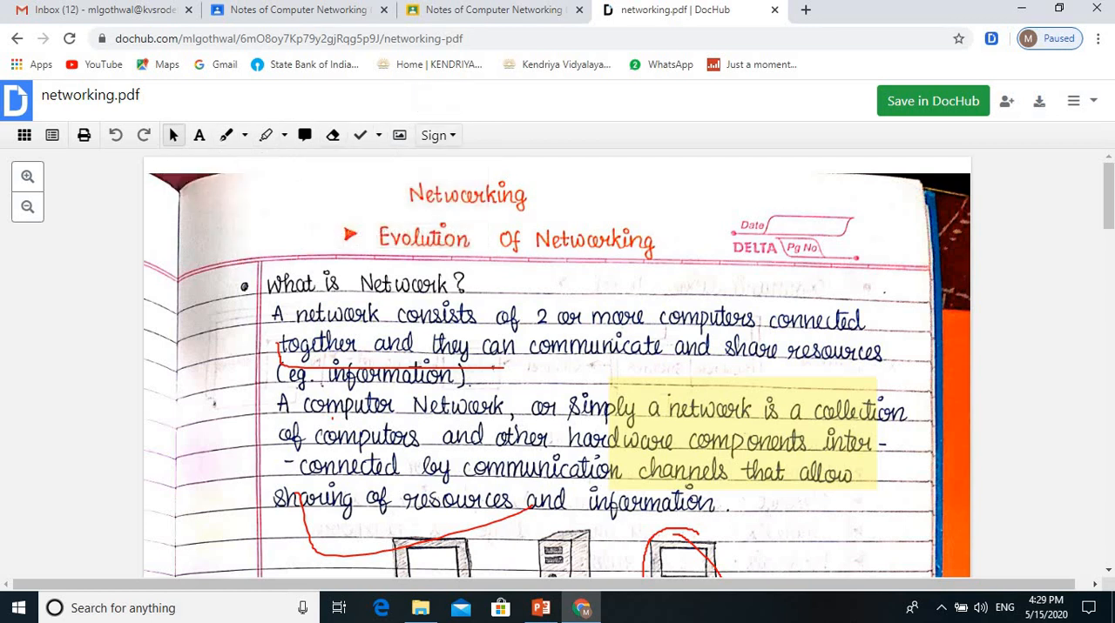
{"action": "left_click", "coordinate": [438, 136]}
{"action": "left_click", "coordinate": [490, 161]}
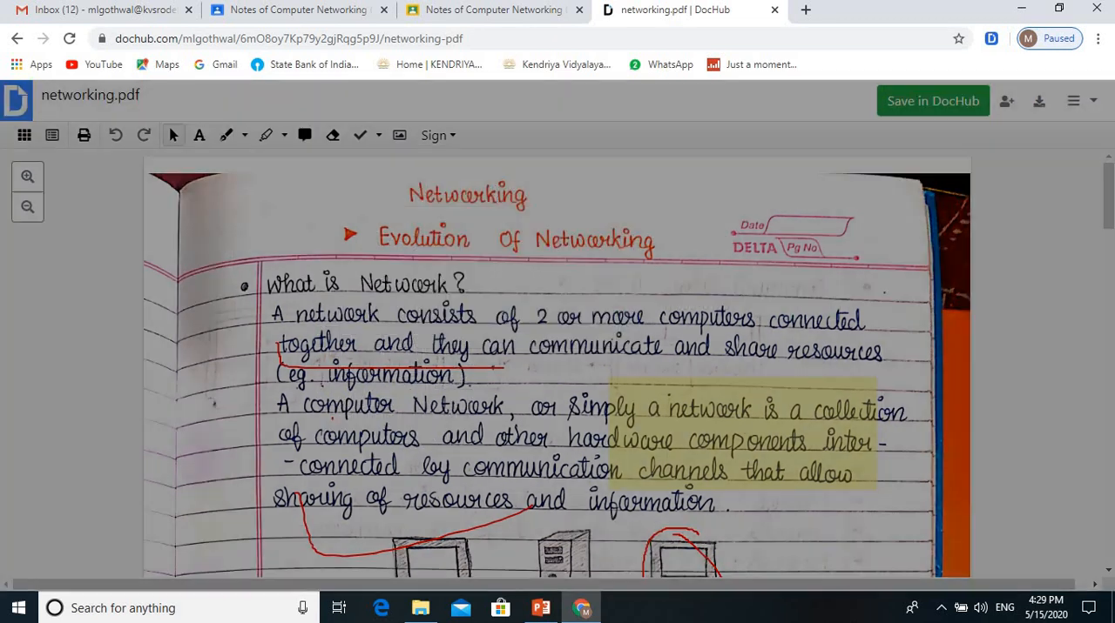
{"action": "left_click", "coordinate": [337, 220]}
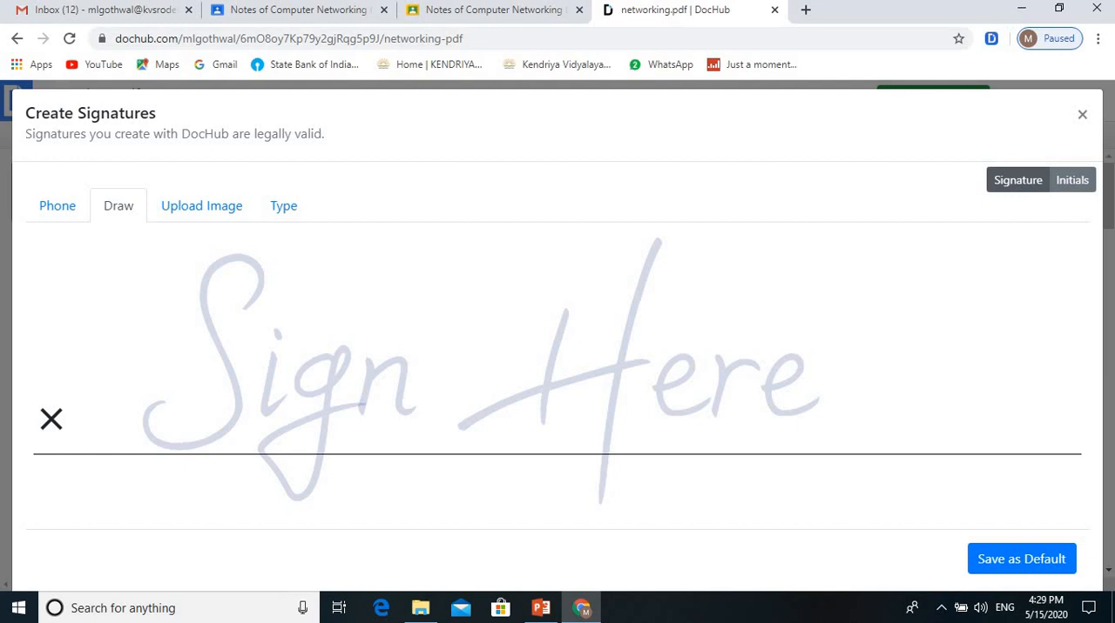
{"action": "double_click", "coordinate": [1082, 114]}
{"action": "mouse_move", "coordinate": [235, 333]}
{"action": "left_mouse_down"}
{"action": "mouse_move", "coordinate": [356, 309]}
{"action": "mouse_move", "coordinate": [338, 311]}
{"action": "mouse_move", "coordinate": [377, 289]}
{"action": "mouse_move", "coordinate": [485, 260]}
{"action": "left_mouse_up"}
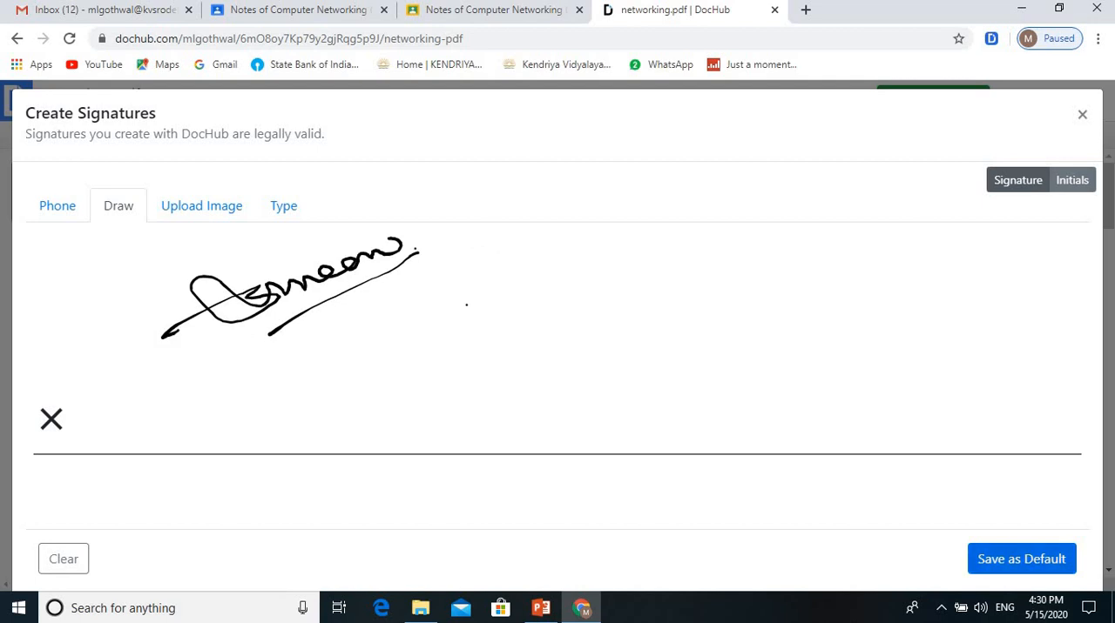
{"action": "left_click", "coordinate": [1021, 559]}
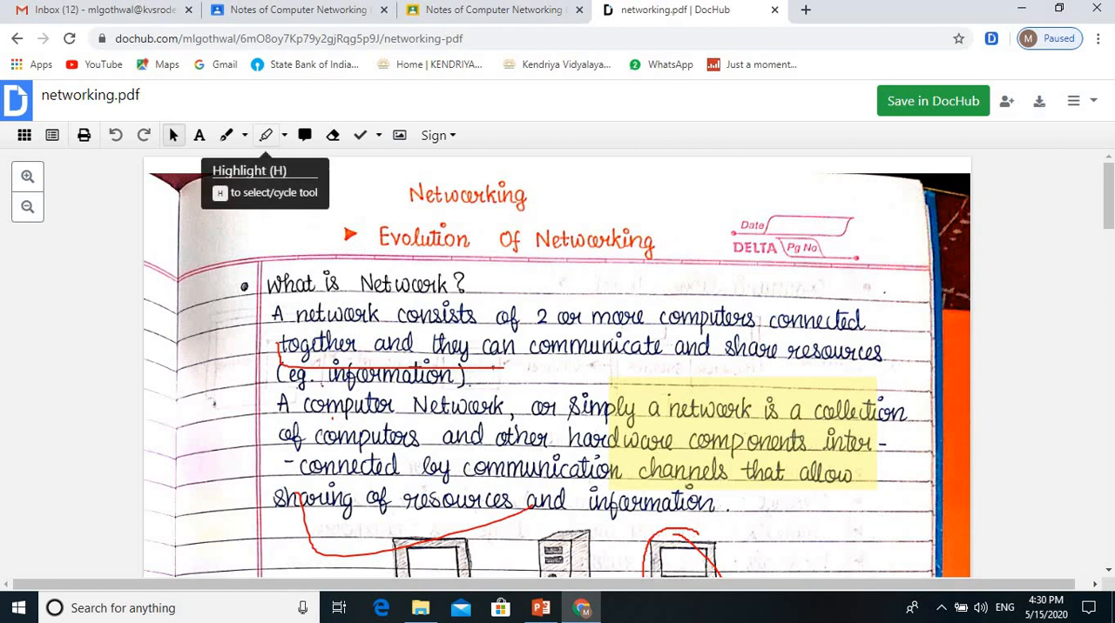
Step: Draw a thick orange-red freehand stroke with a stroke width of 36 beside the "Networking" heading on page 1
{"action": "left_click", "coordinate": [284, 136]}
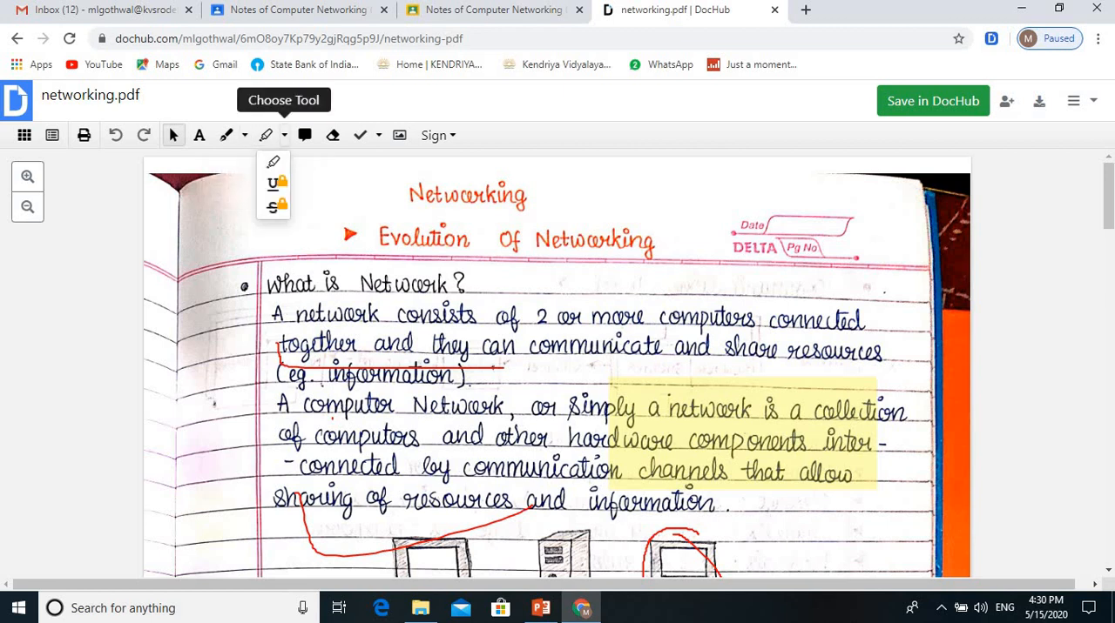
{"action": "left_click", "coordinate": [244, 136]}
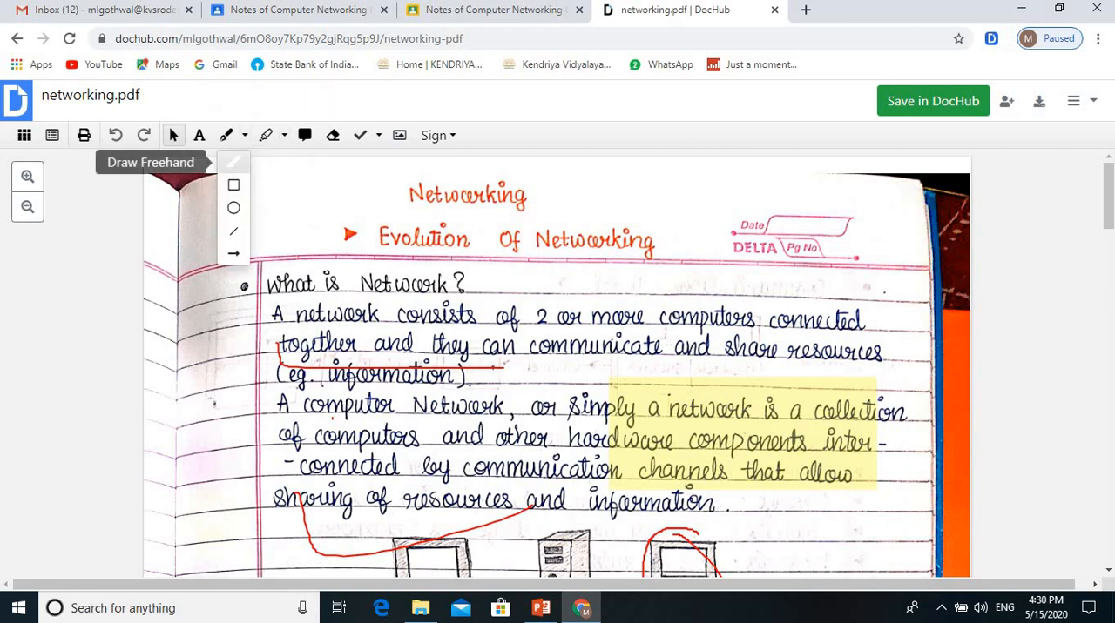
{"action": "left_click", "coordinate": [233, 162]}
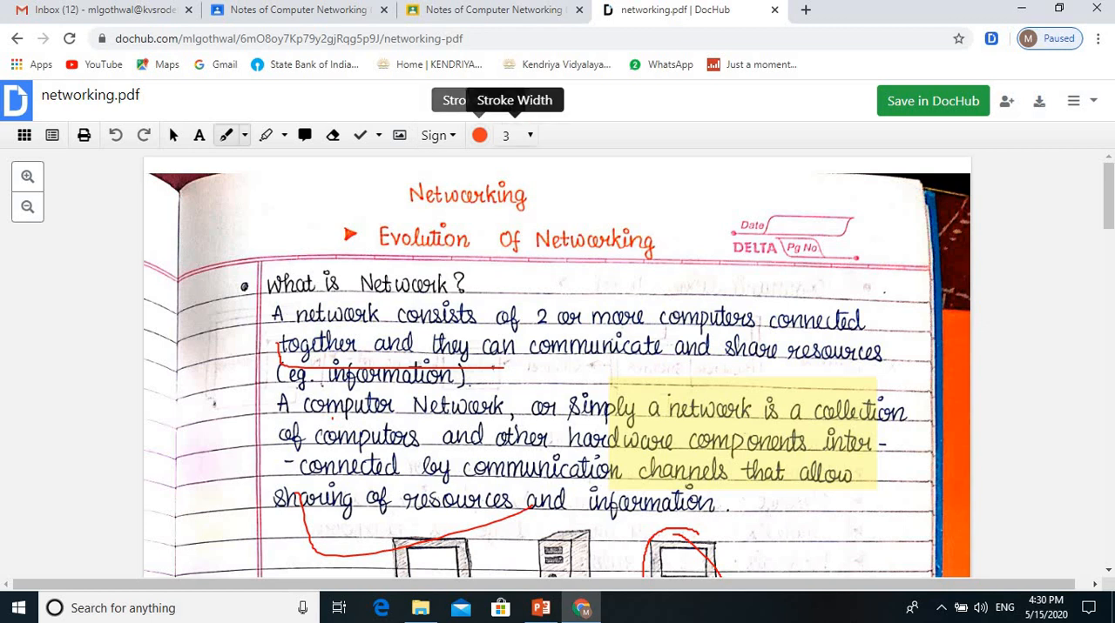
{"action": "left_click", "coordinate": [514, 136]}
{"action": "left_click", "coordinate": [511, 301]}
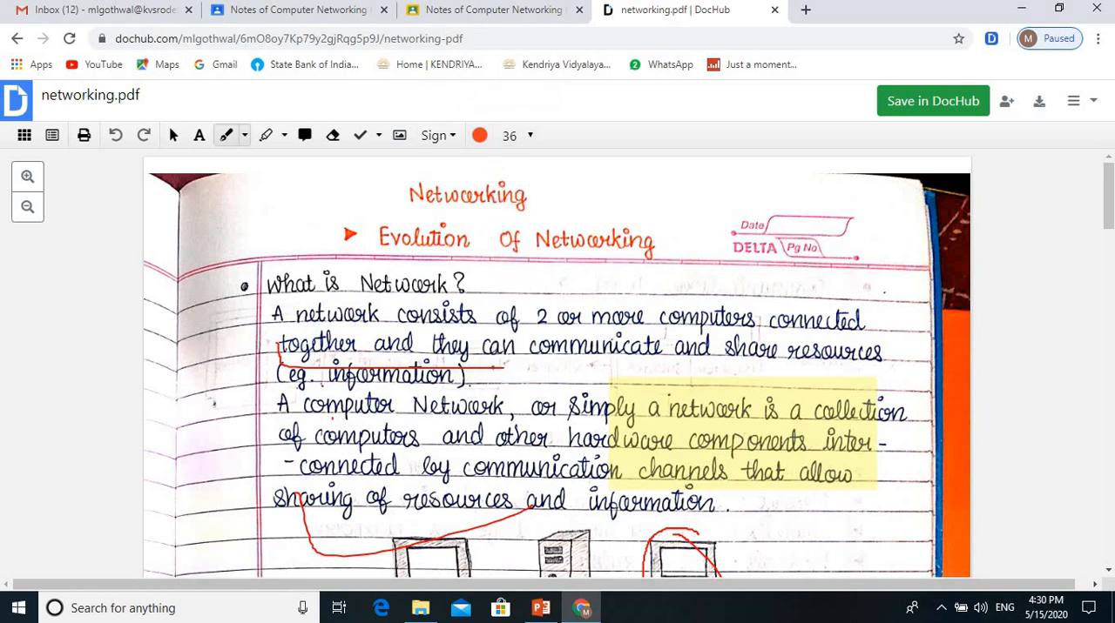
{"action": "left_click_drag", "start_coordinate": [578, 183], "coordinate": [691, 207]}
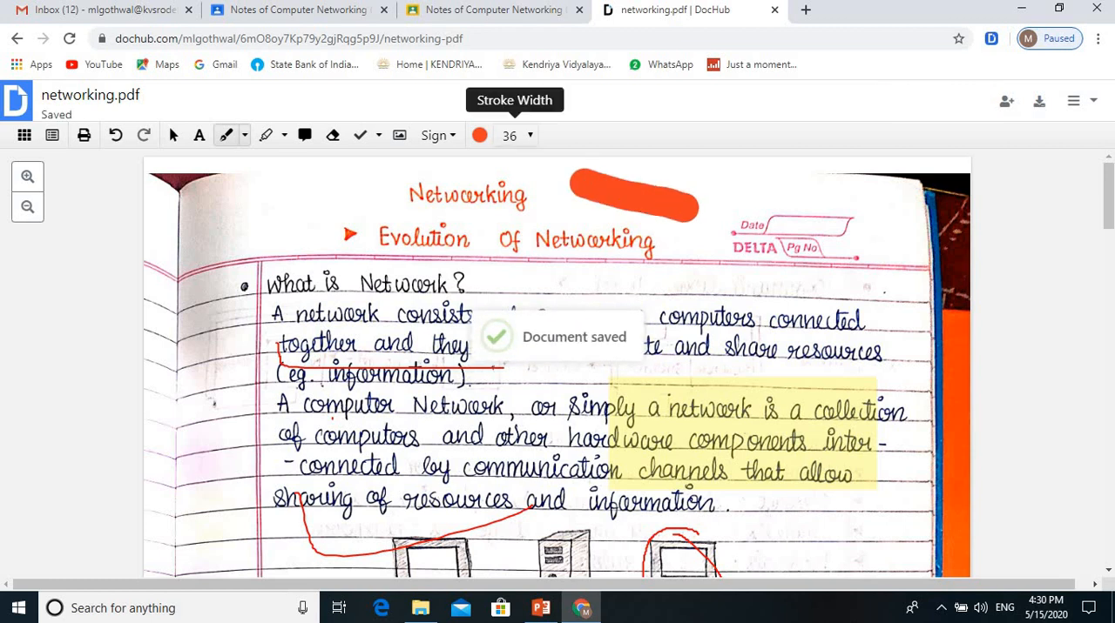
Step: Set the freehand stroke width to 3 and draw a short line near the page's top edge and a tick below the network definition
{"action": "left_click", "coordinate": [513, 135]}
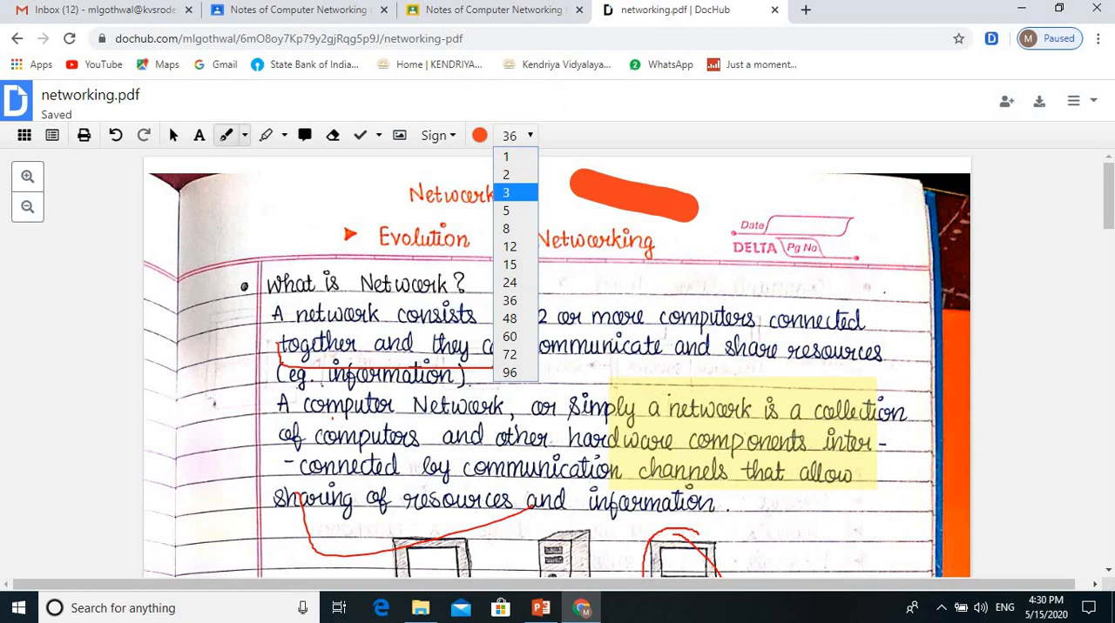
{"action": "left_click", "coordinate": [514, 192]}
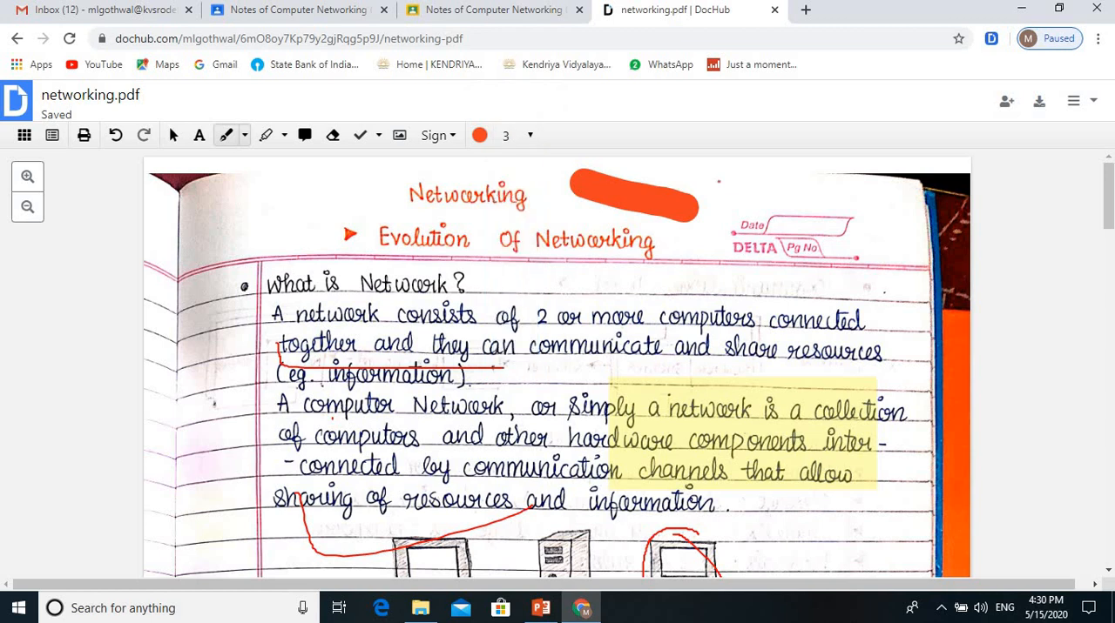
{"action": "left_click_drag", "start_coordinate": [719, 183], "coordinate": [742, 183]}
{"action": "left_click_drag", "start_coordinate": [545, 365], "coordinate": [646, 331]}
Step: Mark the rest of page 1 with freehand ticks, including the "Do you prefer these?" drawing and the Advantage list
{"action": "scroll", "coordinate": [645, 331], "scroll_direction": "down", "scroll_amount": 4}
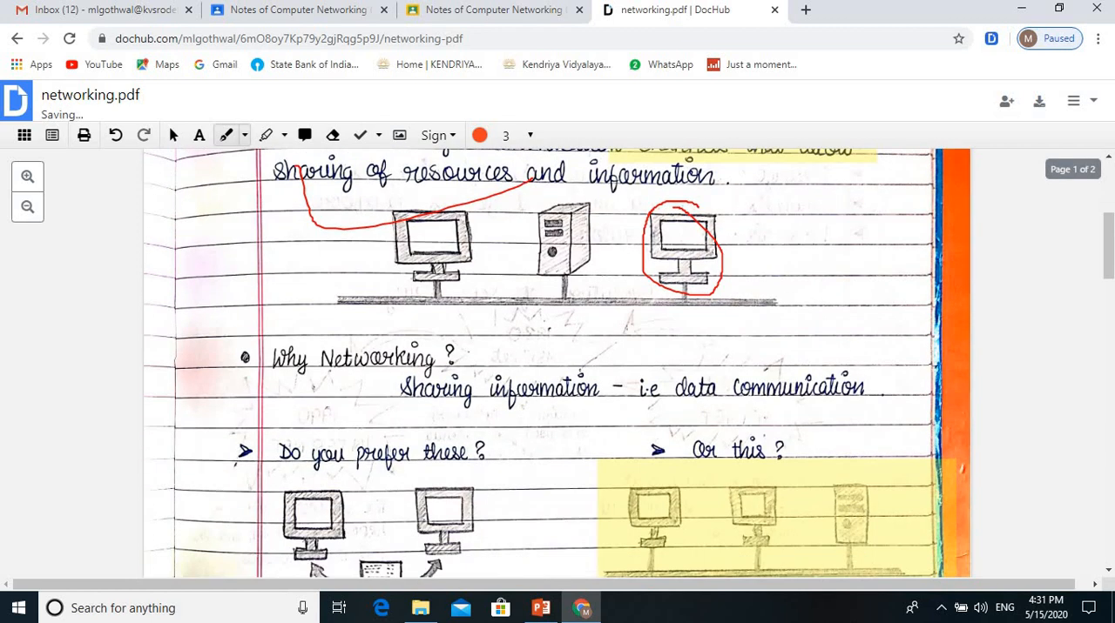
{"action": "scroll", "coordinate": [558, 363], "scroll_direction": "down", "scroll_amount": 2}
{"action": "left_click_drag", "start_coordinate": [366, 380], "coordinate": [509, 305]}
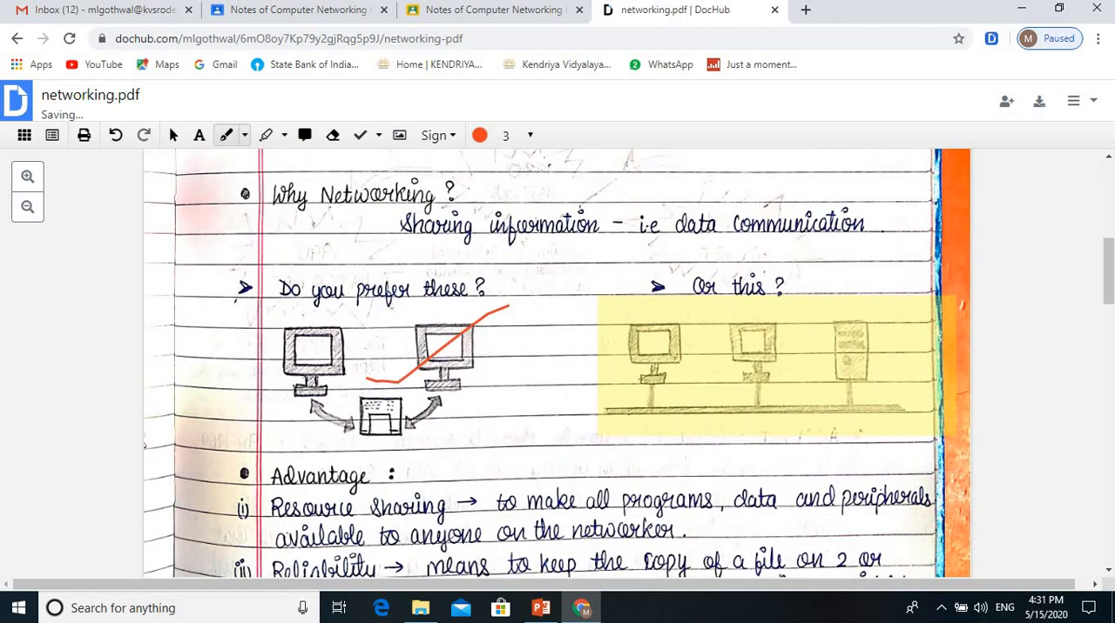
{"action": "left_click_drag", "start_coordinate": [609, 346], "coordinate": [735, 287]}
{"action": "scroll", "coordinate": [735, 287], "scroll_direction": "down", "scroll_amount": 6}
{"action": "left_click_drag", "start_coordinate": [469, 236], "coordinate": [607, 178]}
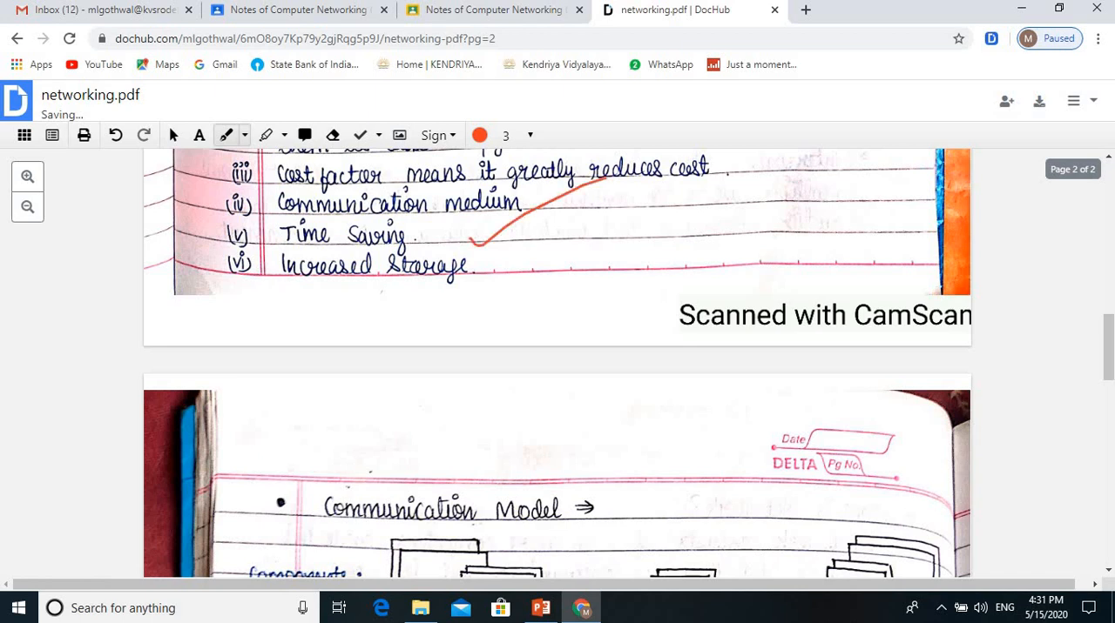
Step: Draw freehand ticks on the communication model's component definitions on page 2, including the Sender, Receiver and Message lines
{"action": "scroll", "coordinate": [557, 363], "scroll_direction": "down", "scroll_amount": 5}
{"action": "left_click_drag", "start_coordinate": [383, 282], "coordinate": [516, 214]}
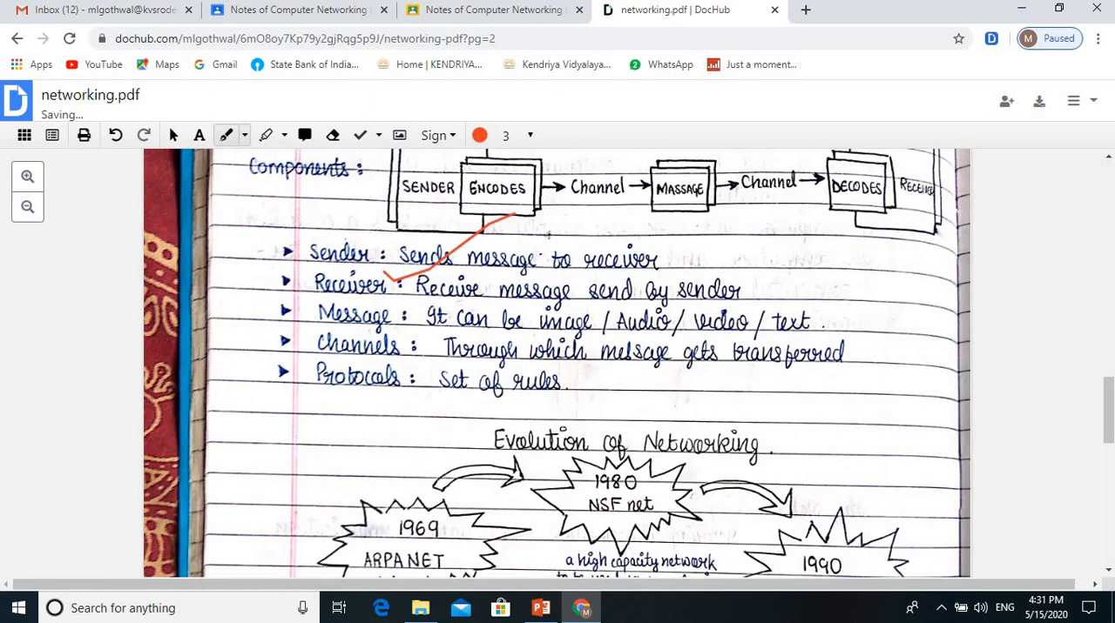
{"action": "left_click_drag", "start_coordinate": [671, 261], "coordinate": [747, 225]}
{"action": "left_click_drag", "start_coordinate": [740, 281], "coordinate": [820, 255]}
{"action": "left_click_drag", "start_coordinate": [801, 307], "coordinate": [867, 291]}
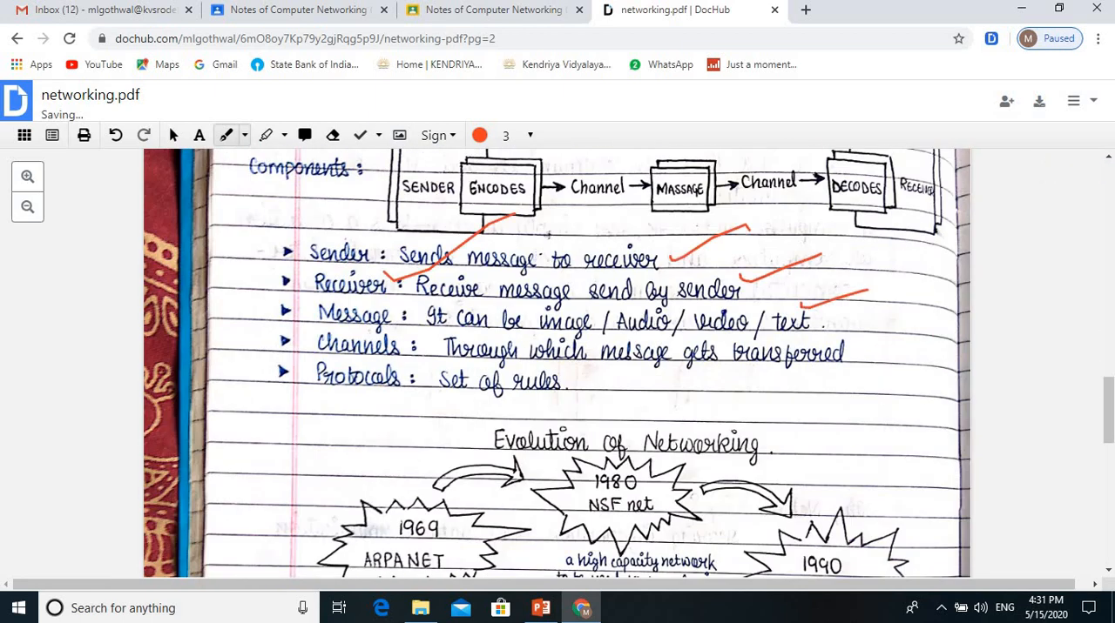
{"action": "left_click_drag", "start_coordinate": [829, 357], "coordinate": [891, 339]}
Step: Draw freehand ticks on the "Evolution of Networking" diagram and the ARPANET and Interspace paragraphs on page 2
{"action": "scroll", "coordinate": [558, 362], "scroll_direction": "down", "scroll_amount": 3}
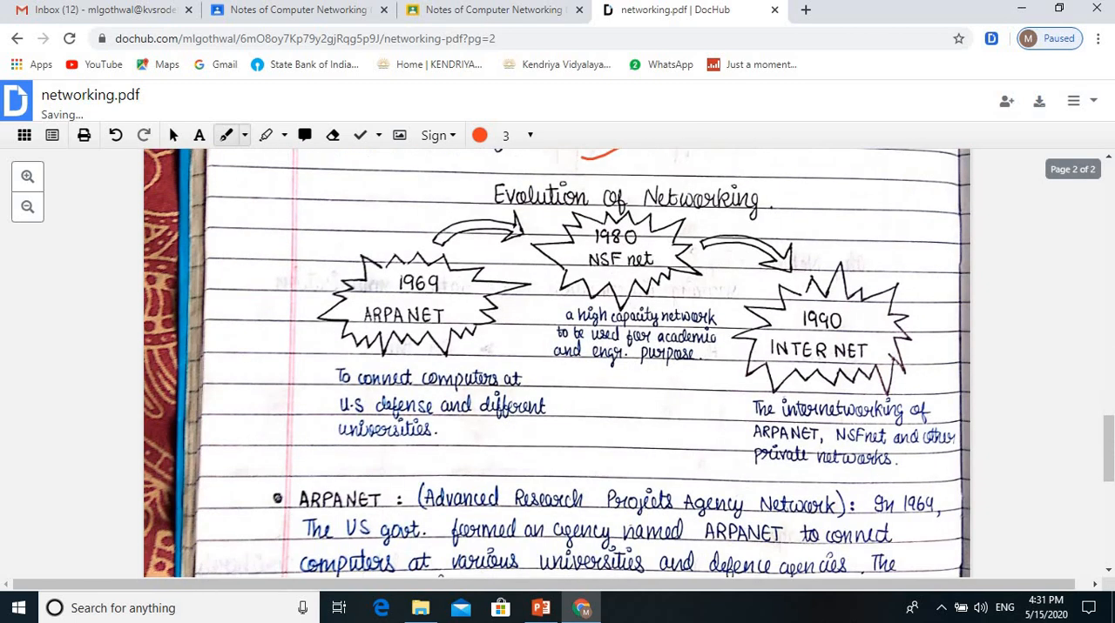
{"action": "left_click_drag", "start_coordinate": [399, 367], "coordinate": [521, 301]}
{"action": "scroll", "coordinate": [557, 362], "scroll_direction": "down", "scroll_amount": 6}
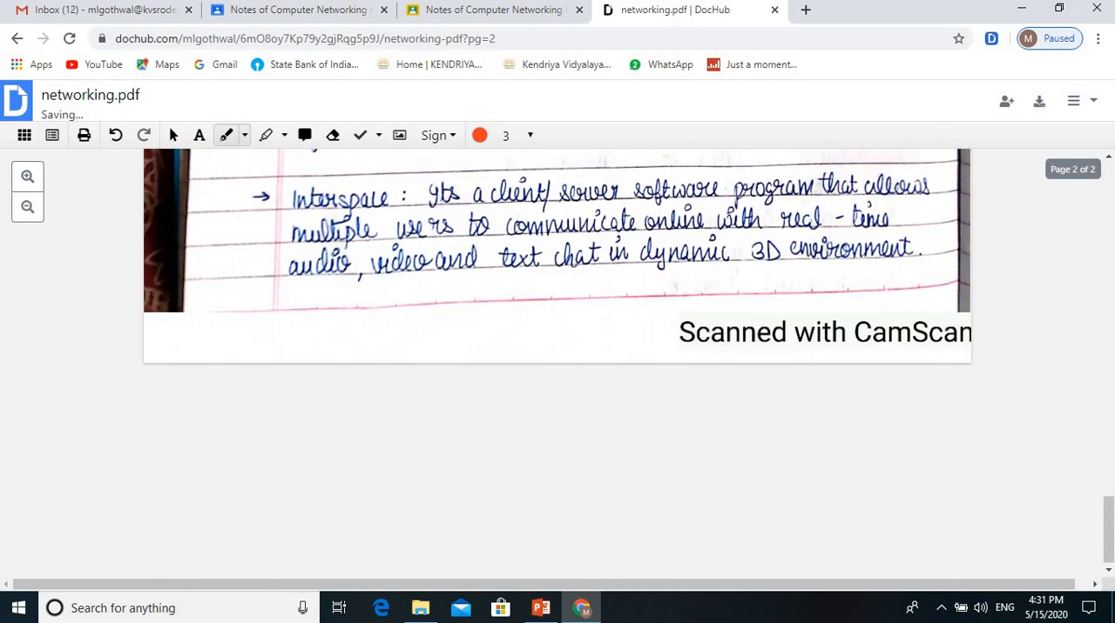
{"action": "left_click_drag", "start_coordinate": [372, 263], "coordinate": [480, 207]}
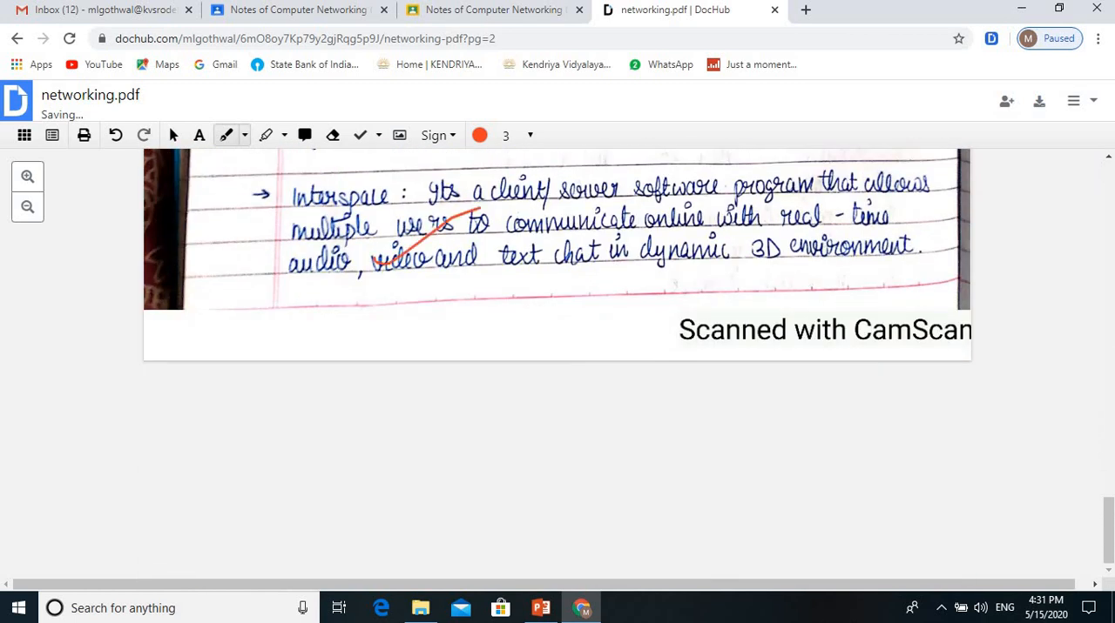
Step: Handwrite an underlined freehand signature across the Interspace paragraph and add smaller handwritten strokes with another long line beneath it
{"action": "left_click_drag", "start_coordinate": [425, 296], "coordinate": [657, 193]}
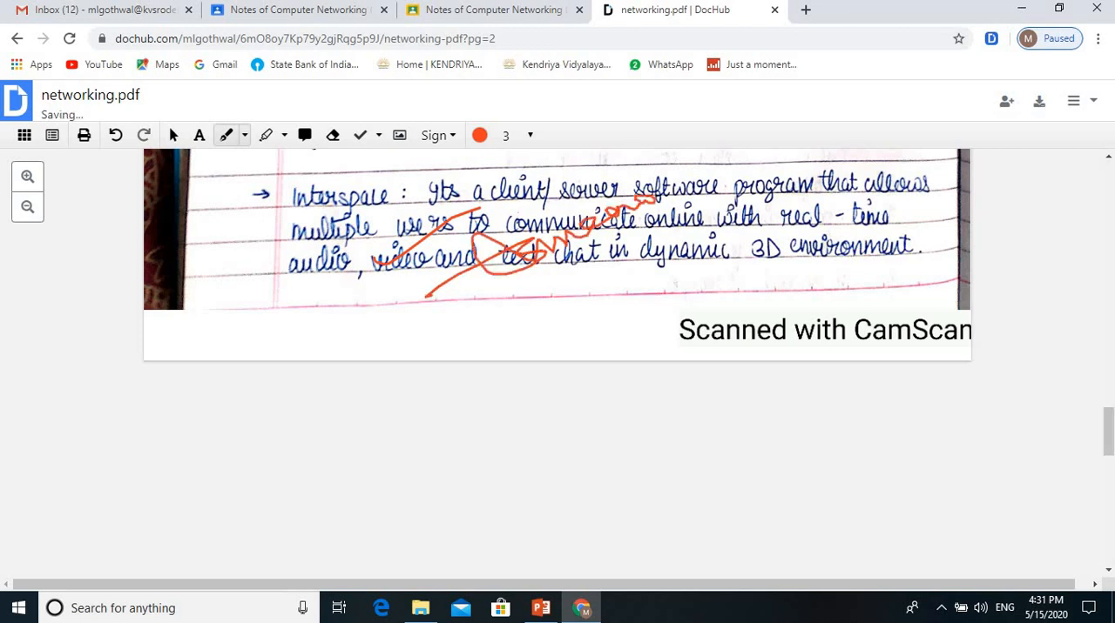
{"action": "left_click_drag", "start_coordinate": [514, 296], "coordinate": [674, 199]}
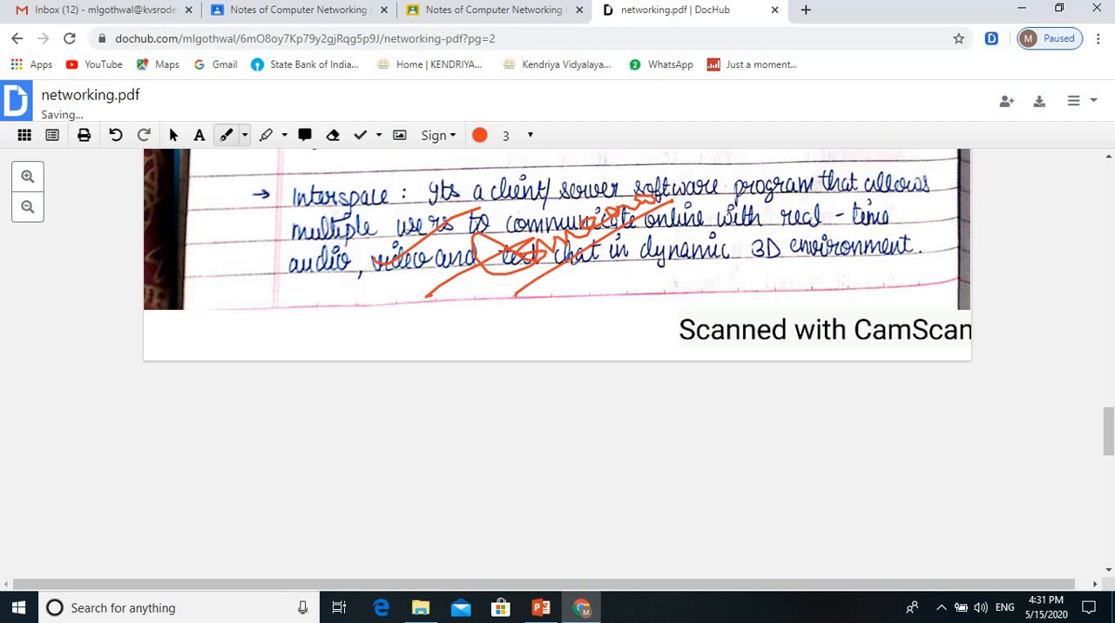
{"action": "mouse_move", "coordinate": [560, 280]}
{"action": "left_mouse_down"}
{"action": "mouse_move", "coordinate": [566, 298]}
{"action": "mouse_move", "coordinate": [575, 293]}
{"action": "left_mouse_up"}
{"action": "left_click_drag", "start_coordinate": [571, 276], "coordinate": [600, 279]}
{"action": "left_click_drag", "start_coordinate": [609, 255], "coordinate": [616, 272]}
{"action": "left_click_drag", "start_coordinate": [611, 253], "coordinate": [622, 246]}
{"action": "mouse_move", "coordinate": [624, 237]}
{"action": "left_mouse_down"}
{"action": "mouse_move", "coordinate": [637, 254]}
{"action": "mouse_move", "coordinate": [707, 200]}
{"action": "left_mouse_up"}
{"action": "left_click_drag", "start_coordinate": [571, 309], "coordinate": [742, 204]}
Step: Place the saved signature on page 1 beside the end of the Advantage list and enlarge it
{"action": "scroll", "coordinate": [557, 363], "scroll_direction": "up", "scroll_amount": 15}
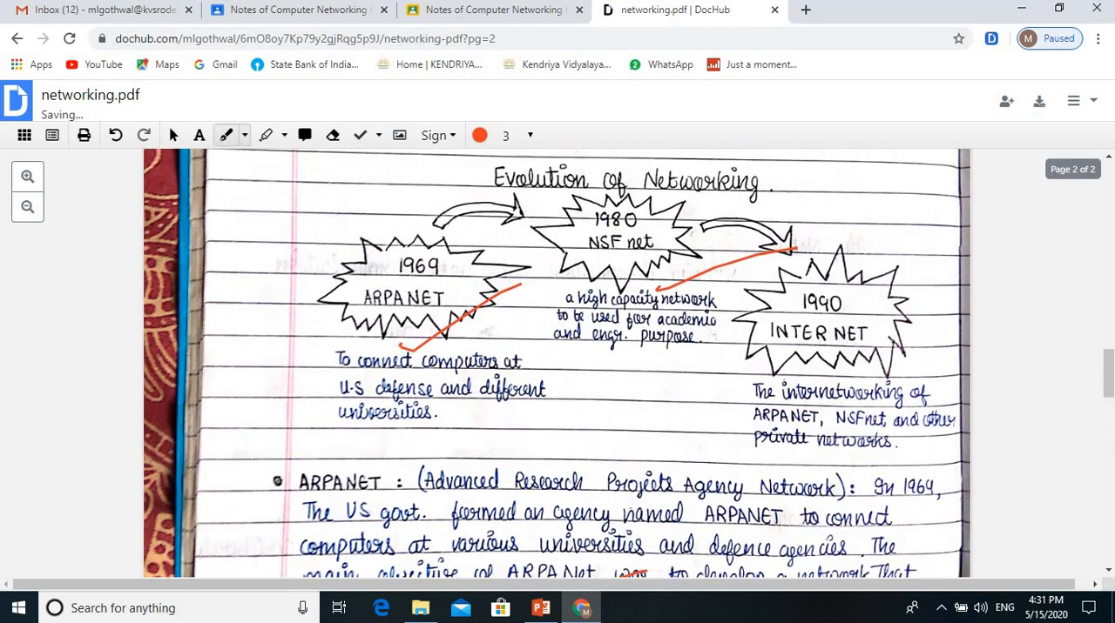
{"action": "scroll", "coordinate": [557, 363], "scroll_direction": "up", "scroll_amount": 8}
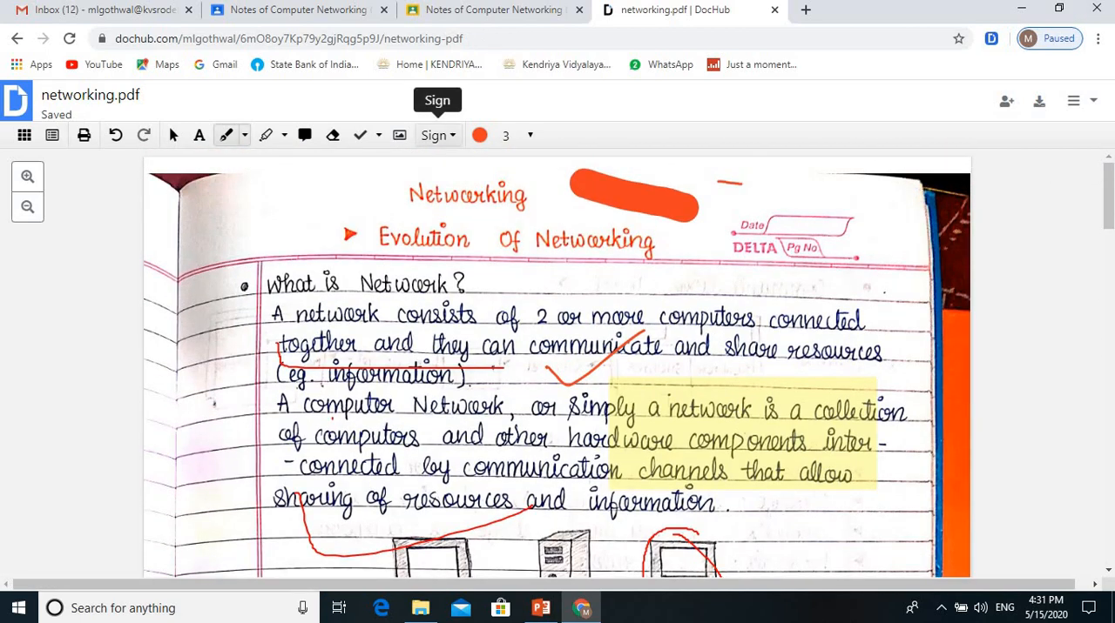
{"action": "left_click", "coordinate": [438, 135]}
{"action": "left_click", "coordinate": [541, 349]}
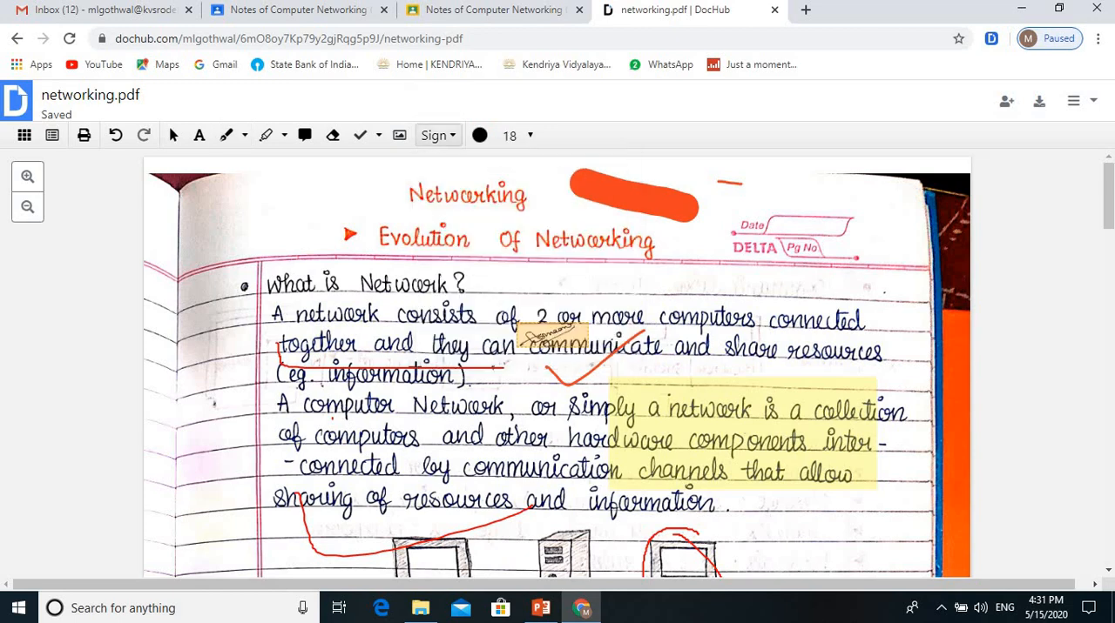
{"action": "scroll", "coordinate": [706, 422], "scroll_direction": "down", "scroll_amount": 15}
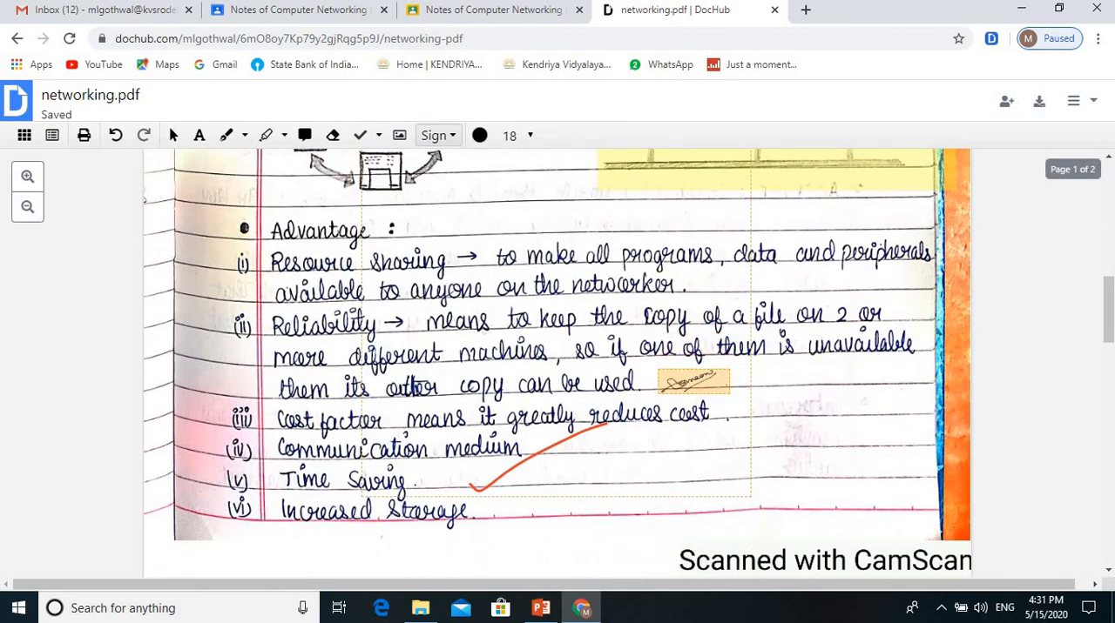
{"action": "scroll", "coordinate": [713, 349], "scroll_direction": "up", "scroll_amount": 3}
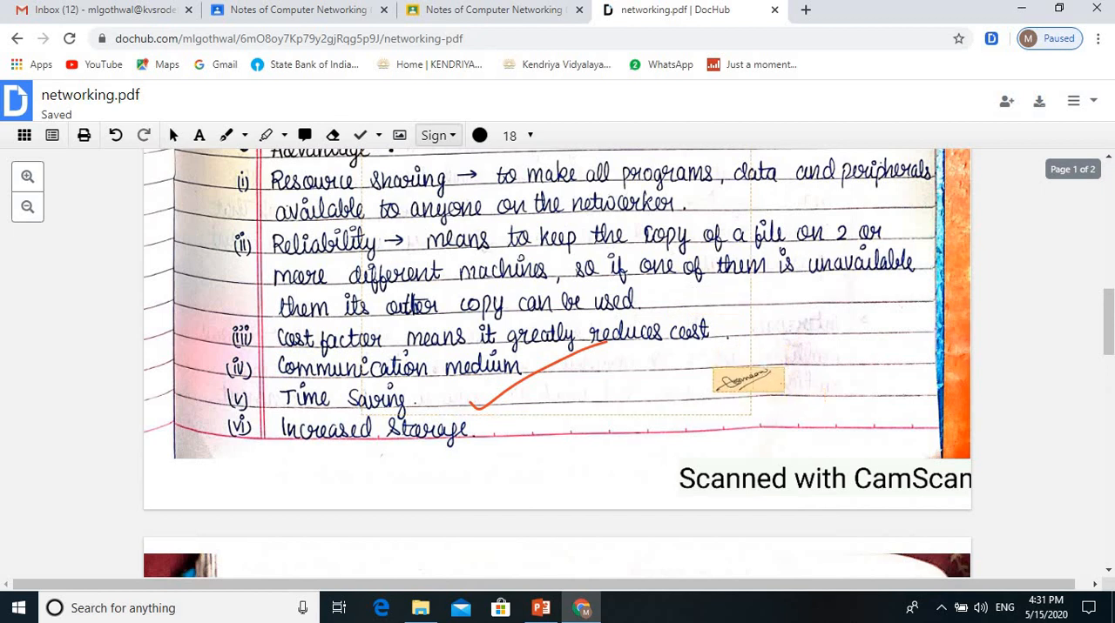
{"action": "left_click", "coordinate": [714, 358]}
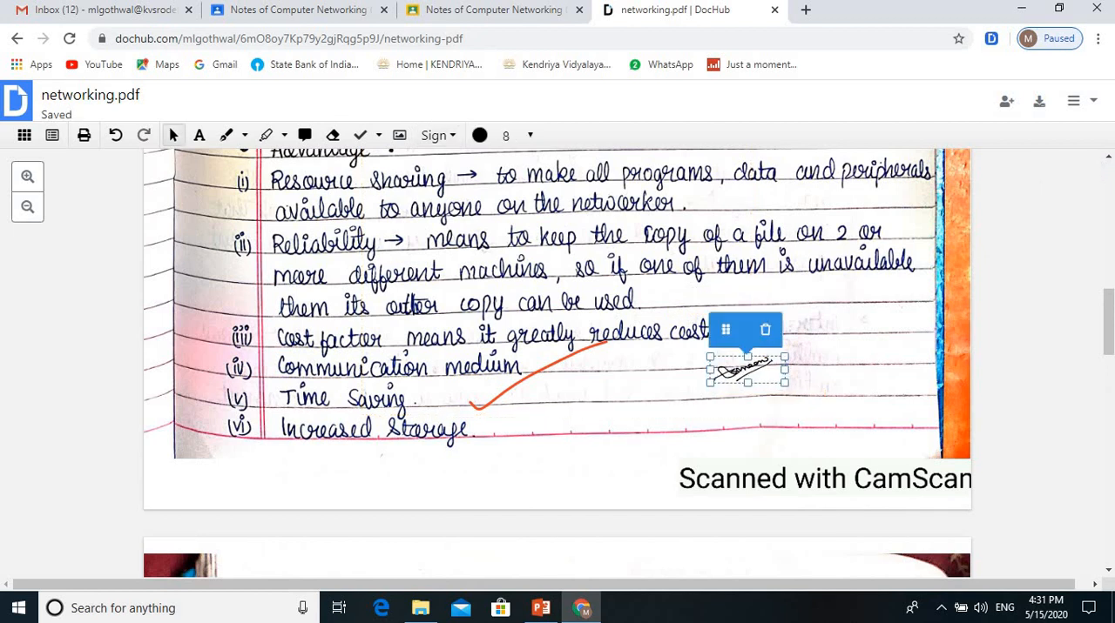
{"action": "left_click_drag", "start_coordinate": [791, 385], "coordinate": [961, 444]}
{"action": "key", "text": "Escape"}
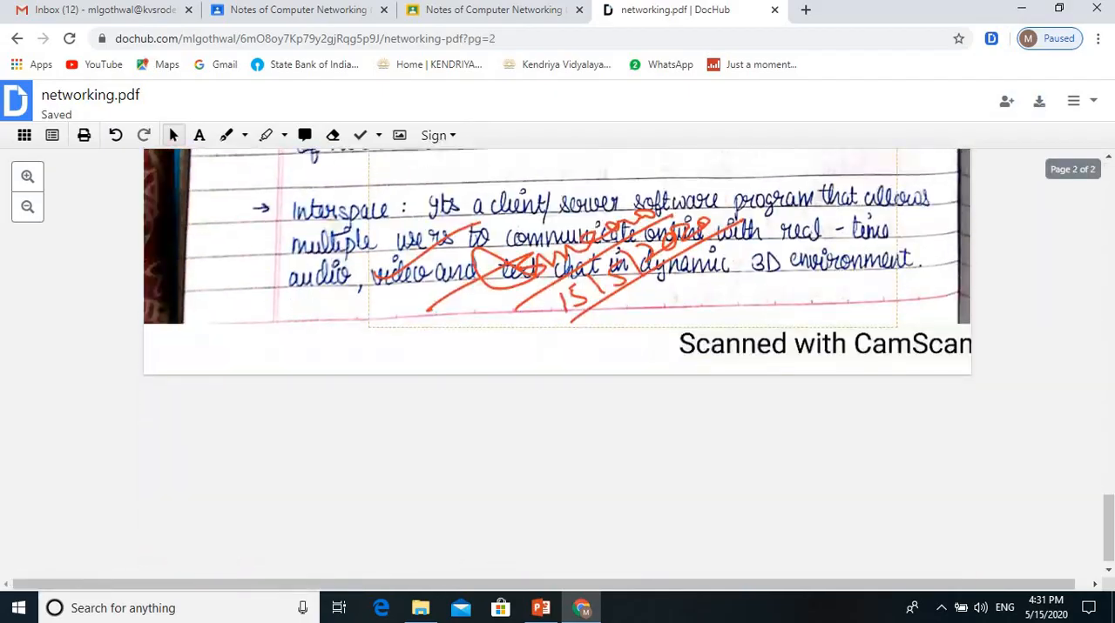
Step: Handwrite an underlined "Very good" beside page 2's "Evolution of Networking" heading and circle the word "which" in the Channels line
{"action": "scroll", "coordinate": [558, 363], "scroll_direction": "up", "scroll_amount": 3}
{"action": "scroll", "coordinate": [558, 363], "scroll_direction": "down", "scroll_amount": 7}
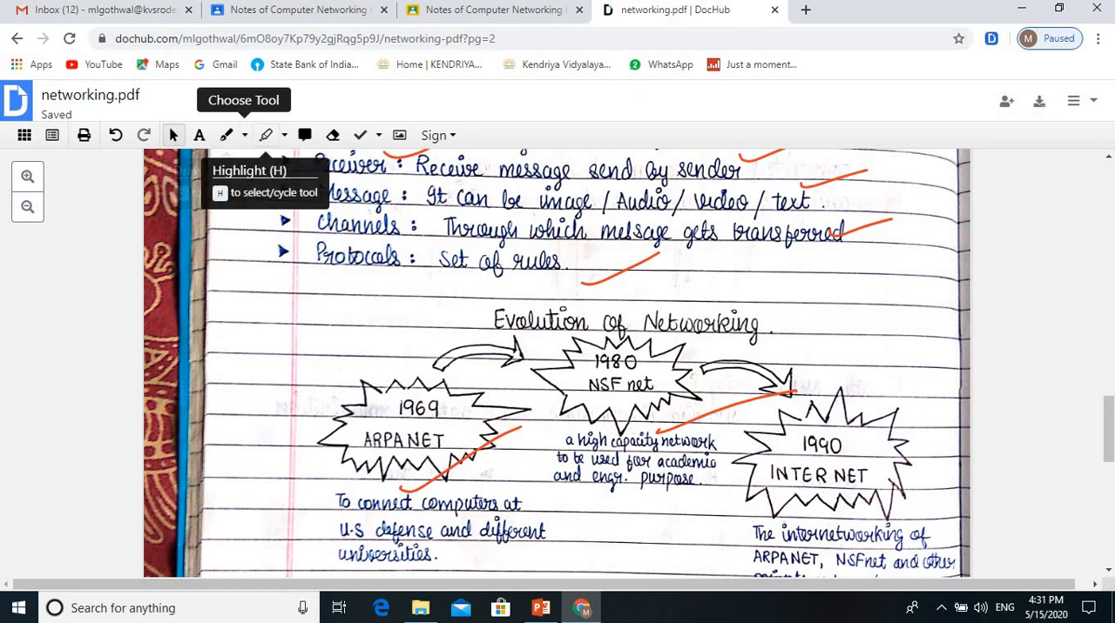
{"action": "left_click", "coordinate": [225, 135]}
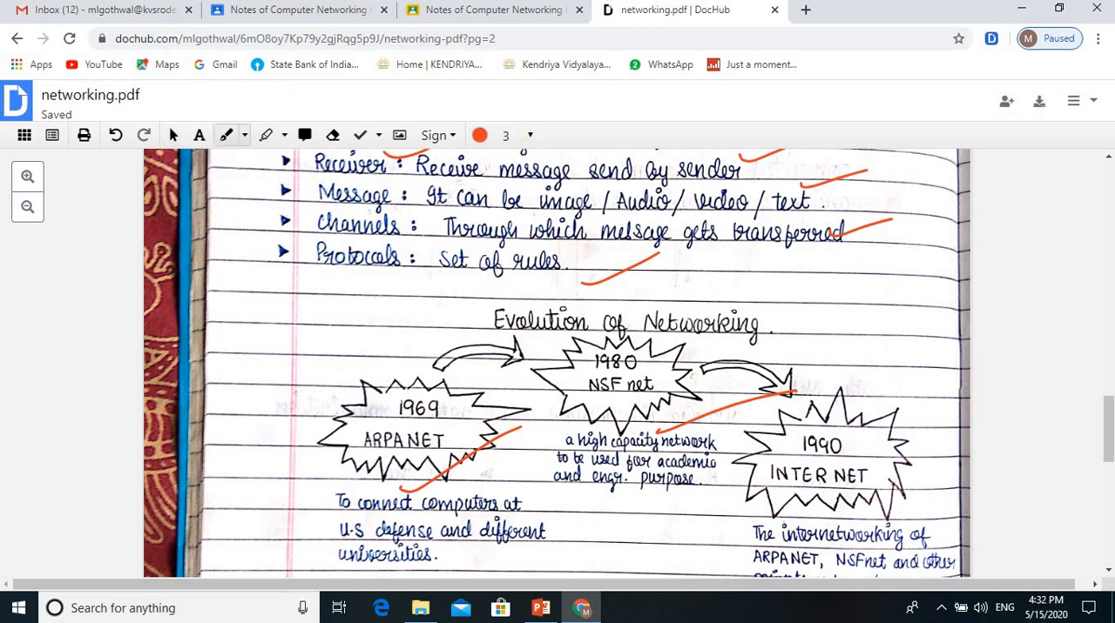
{"action": "mouse_move", "coordinate": [265, 350]}
{"action": "left_mouse_down"}
{"action": "mouse_move", "coordinate": [304, 358]}
{"action": "mouse_move", "coordinate": [321, 330]}
{"action": "mouse_move", "coordinate": [337, 345]}
{"action": "left_mouse_up"}
{"action": "mouse_move", "coordinate": [305, 306]}
{"action": "left_mouse_down"}
{"action": "mouse_move", "coordinate": [362, 279]}
{"action": "mouse_move", "coordinate": [389, 316]}
{"action": "mouse_move", "coordinate": [414, 275]}
{"action": "left_mouse_up"}
{"action": "mouse_move", "coordinate": [305, 307]}
{"action": "left_mouse_down"}
{"action": "mouse_move", "coordinate": [406, 279]}
{"action": "mouse_move", "coordinate": [418, 244]}
{"action": "left_mouse_up"}
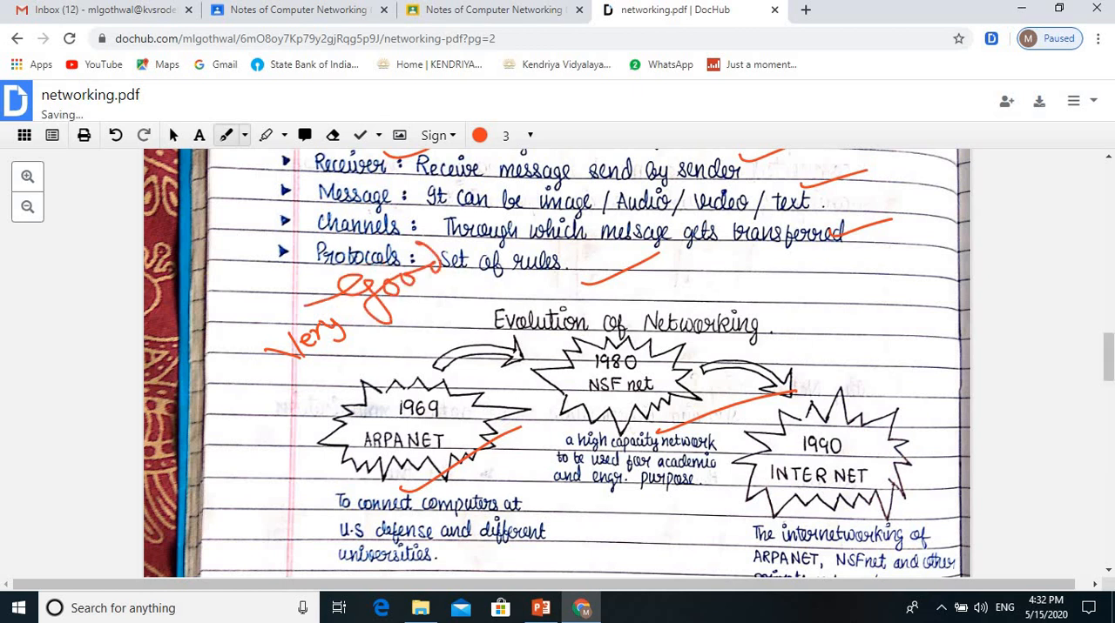
{"action": "left_click_drag", "start_coordinate": [296, 385], "coordinate": [462, 262]}
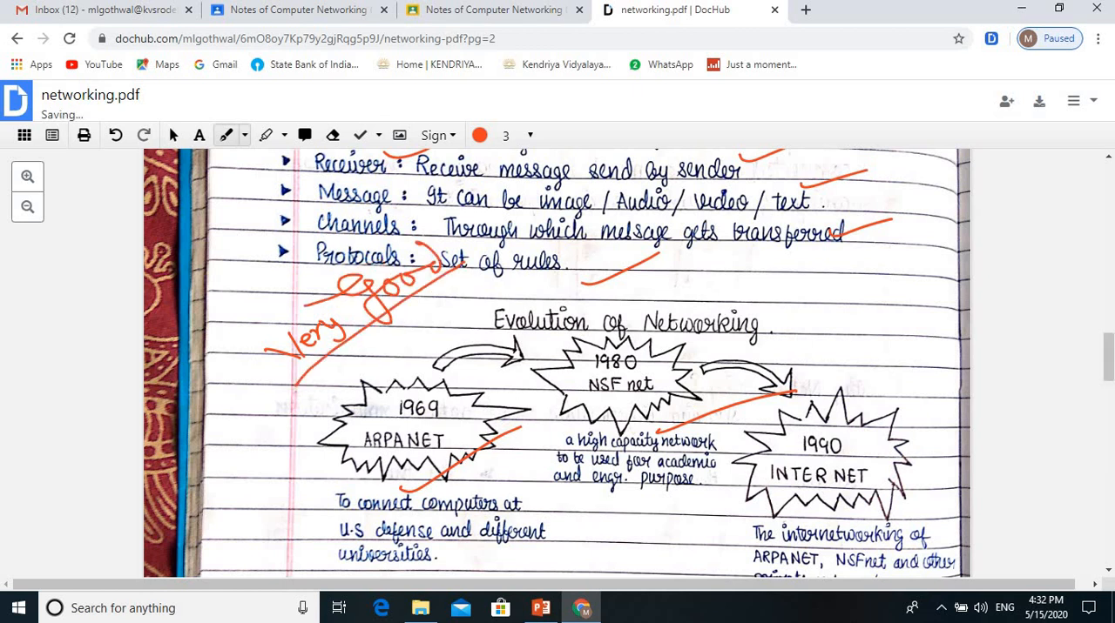
{"action": "left_click_drag", "start_coordinate": [329, 302], "coordinate": [468, 247]}
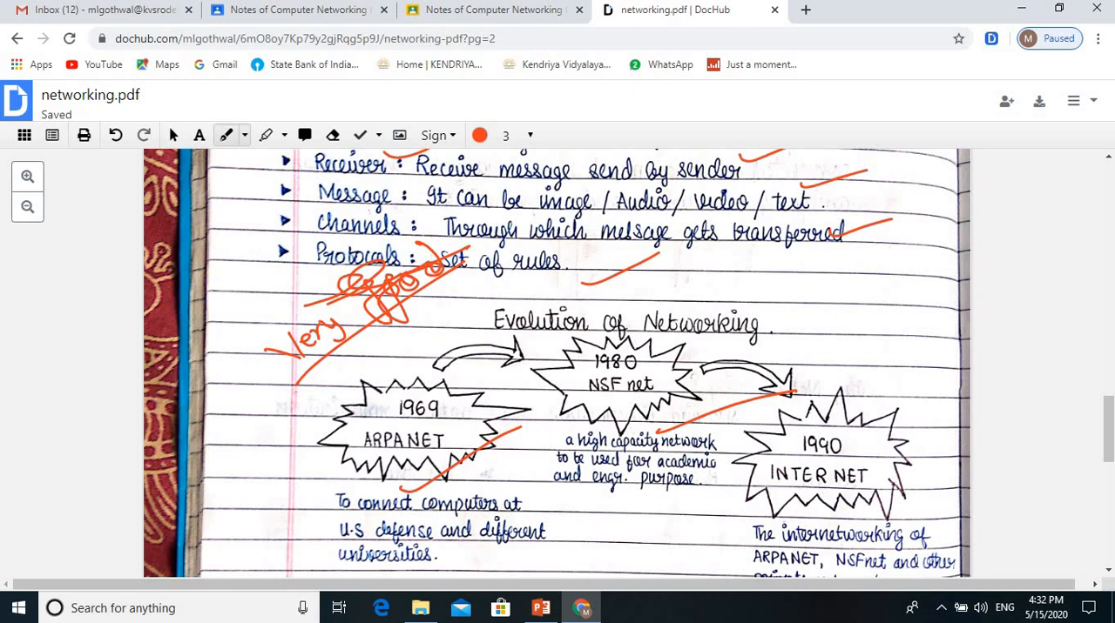
{"action": "mouse_move", "coordinate": [568, 216]}
{"action": "left_mouse_down"}
{"action": "mouse_move", "coordinate": [533, 226]}
{"action": "mouse_move", "coordinate": [581, 246]}
{"action": "mouse_move", "coordinate": [575, 215]}
{"action": "left_mouse_up"}
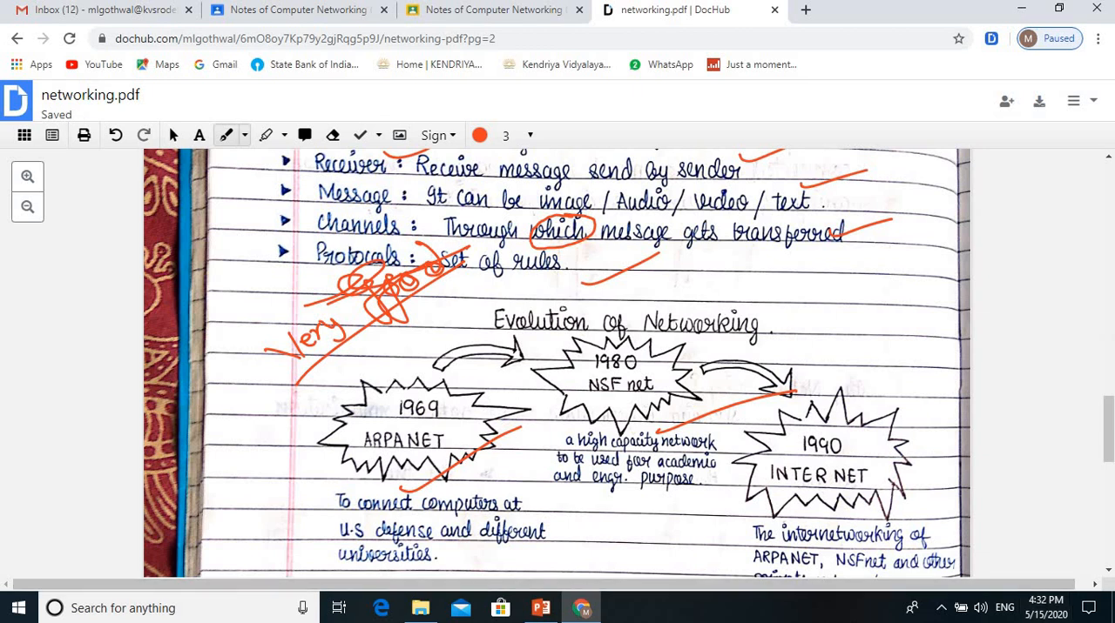
Step: Export the annotated networking.pdf to Google Drive, updating the existing file with a revision
{"action": "left_click", "coordinate": [1082, 101]}
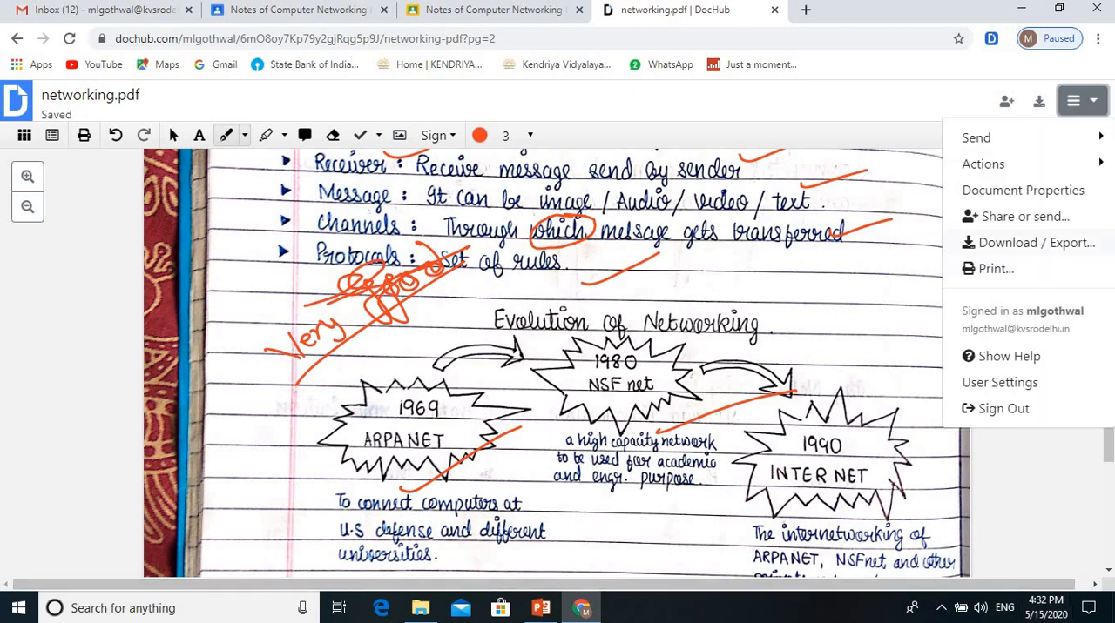
{"action": "left_click", "coordinate": [1028, 242]}
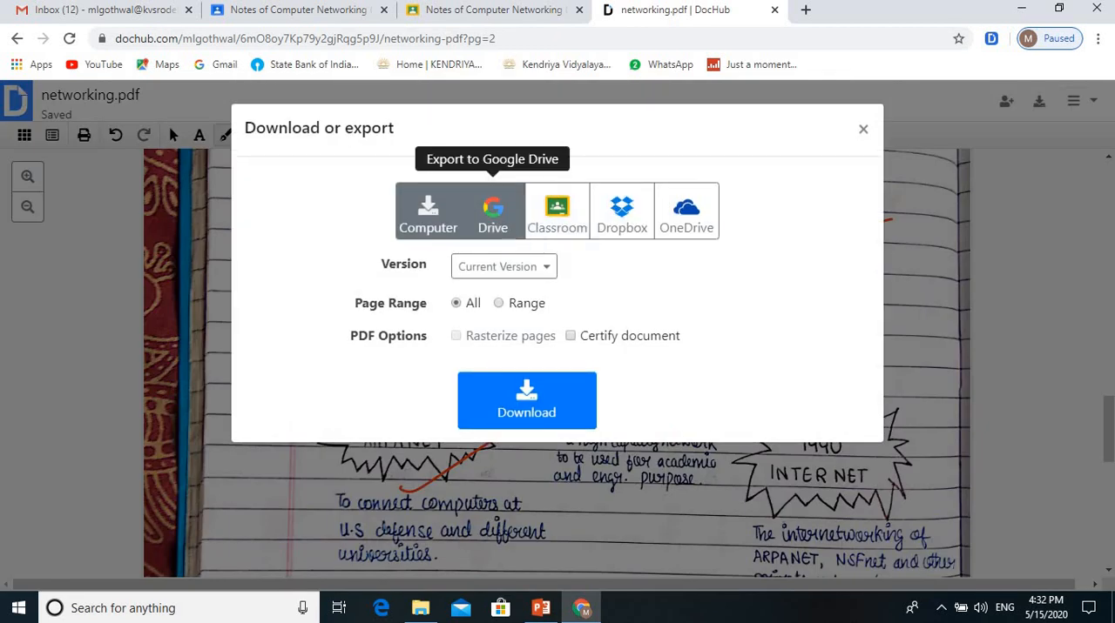
{"action": "left_click", "coordinate": [492, 210]}
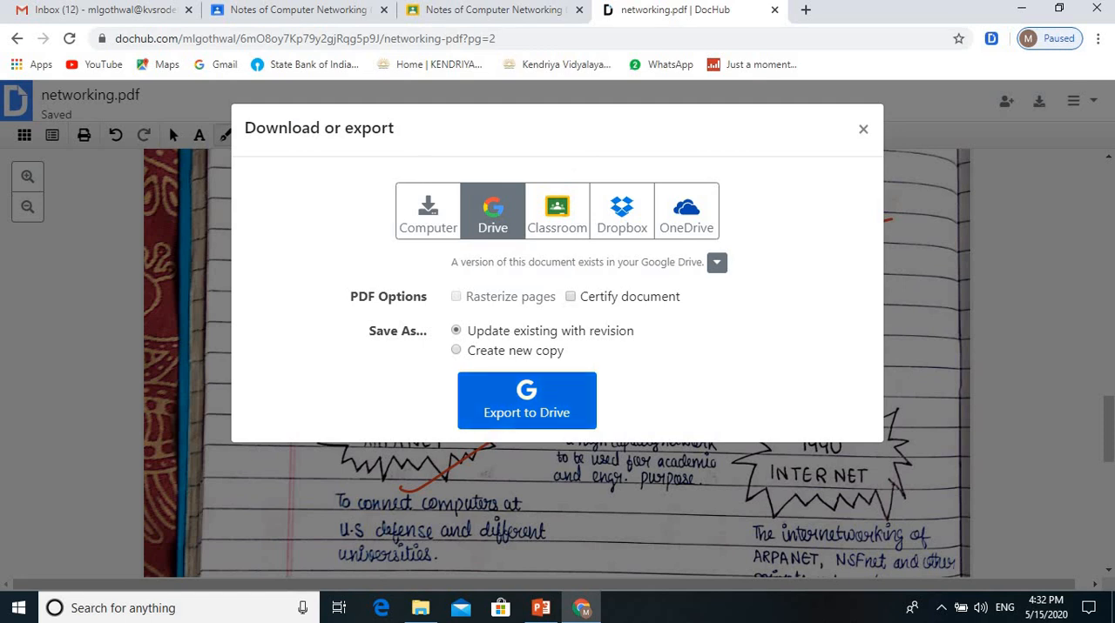
{"action": "left_click", "coordinate": [527, 402]}
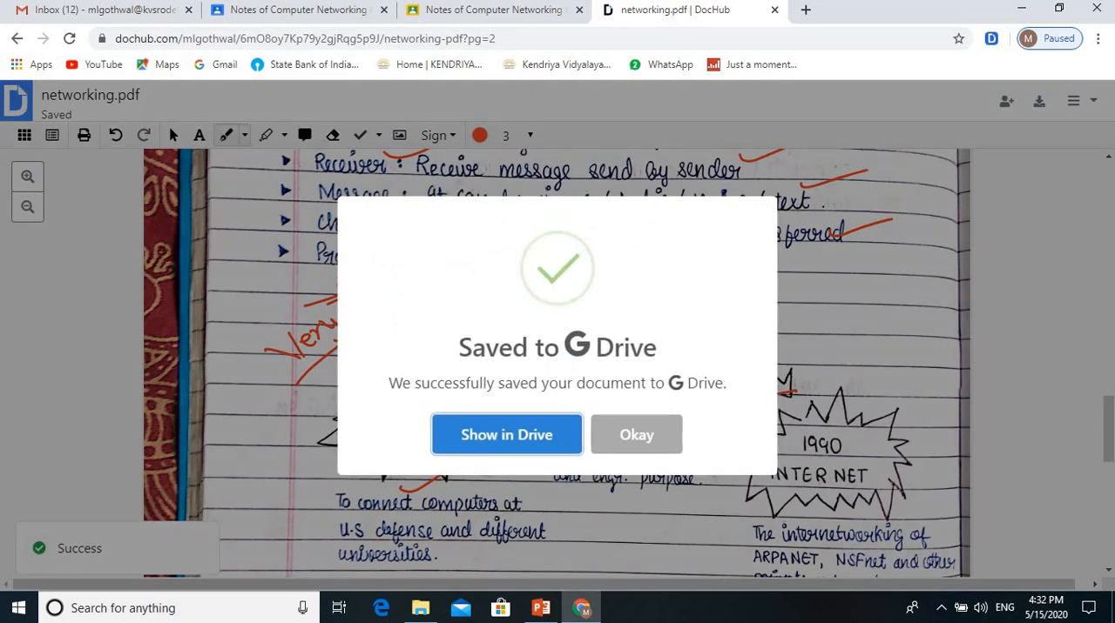
{"action": "left_click", "coordinate": [636, 435]}
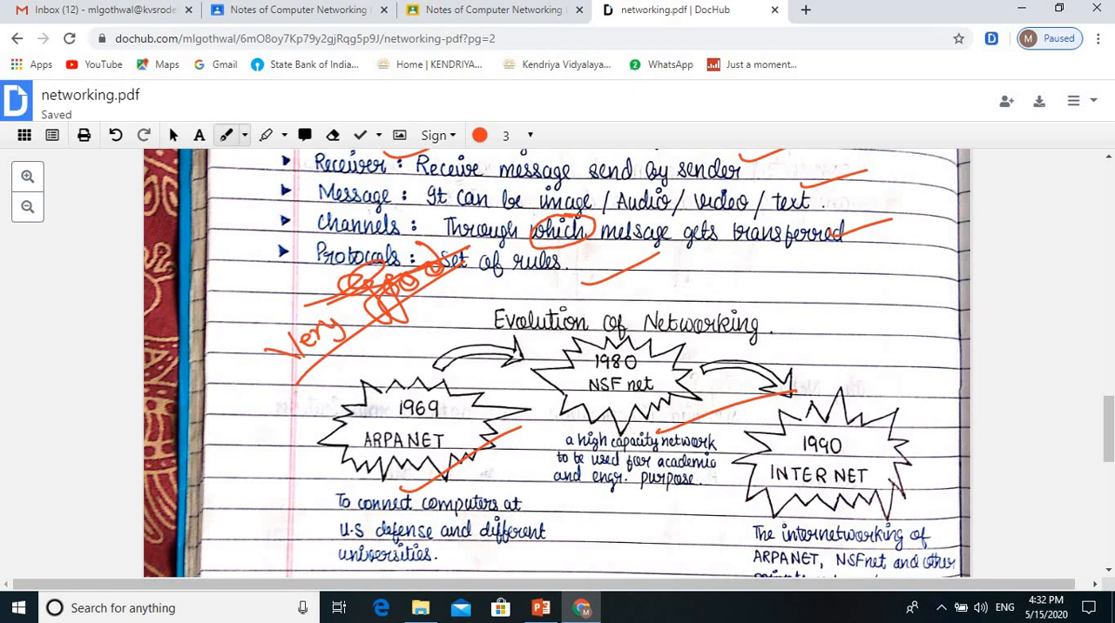
Step: Close the annotated PDF and its Classroom submission view, returning to the student work list
{"action": "left_click", "coordinate": [774, 10]}
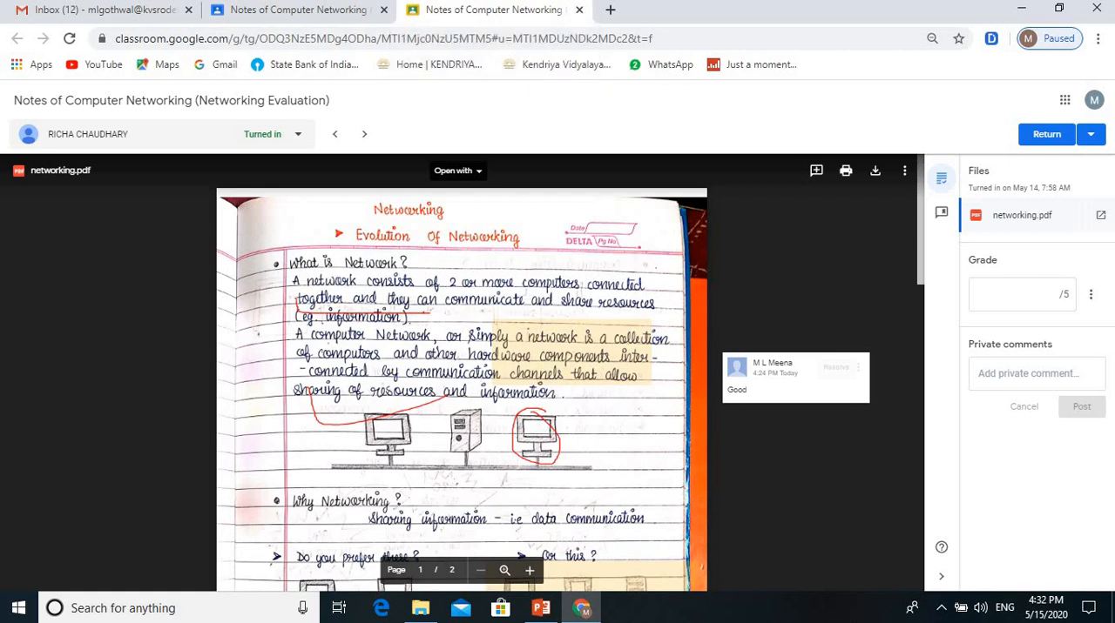
{"action": "left_click", "coordinate": [296, 9]}
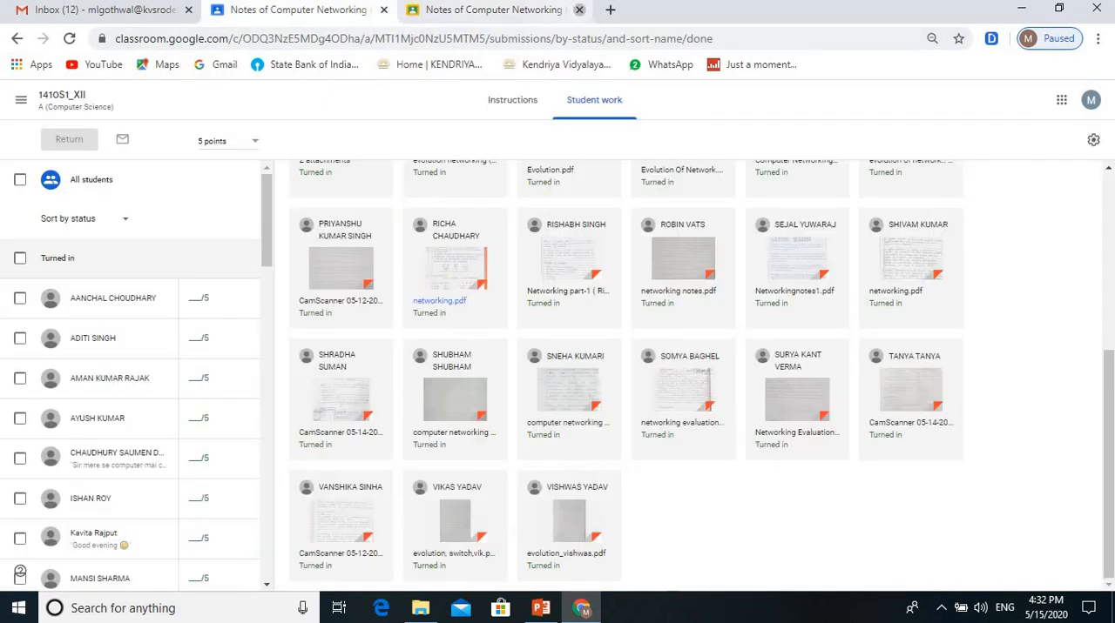
{"action": "left_click", "coordinate": [579, 10]}
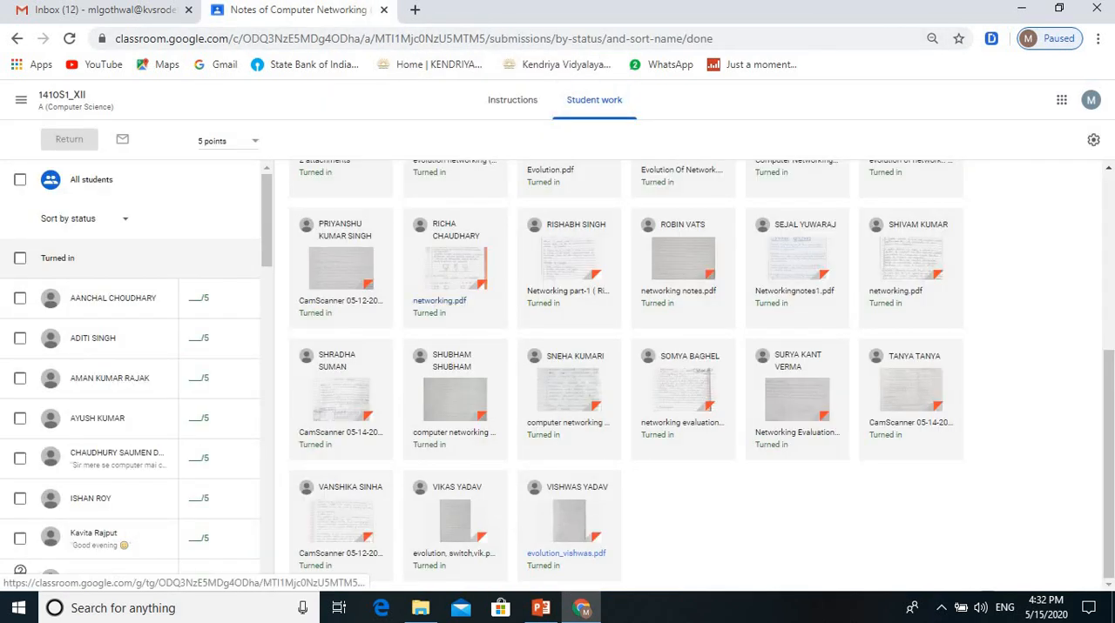
Step: Open the last listed student's turned-in PDF from the student work list in DocHub
{"action": "left_click", "coordinate": [566, 553]}
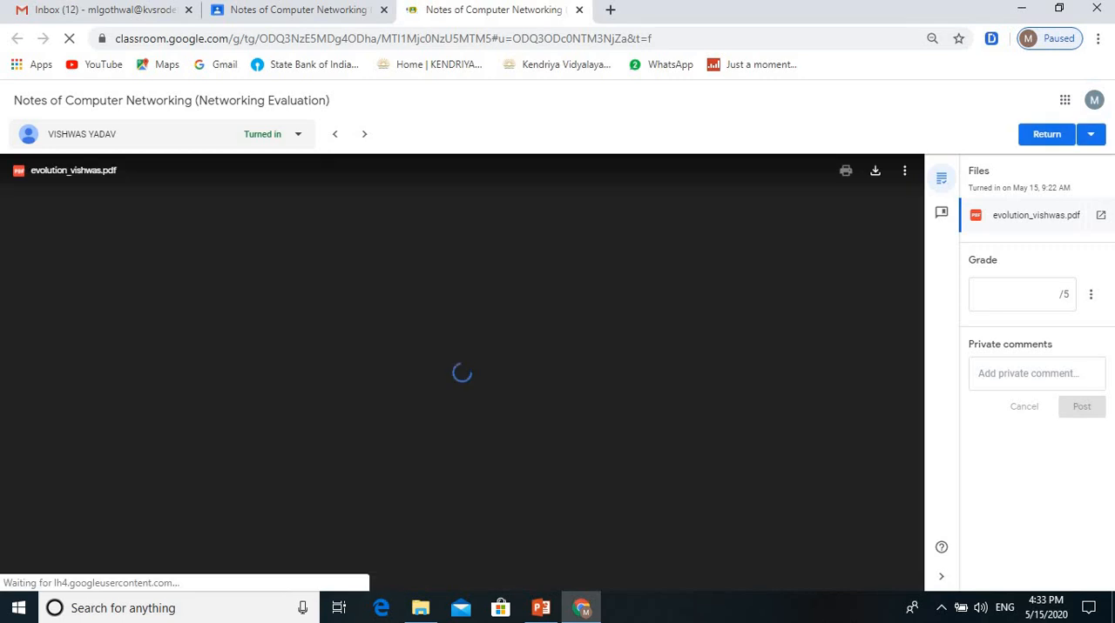
{"action": "left_click", "coordinate": [457, 170]}
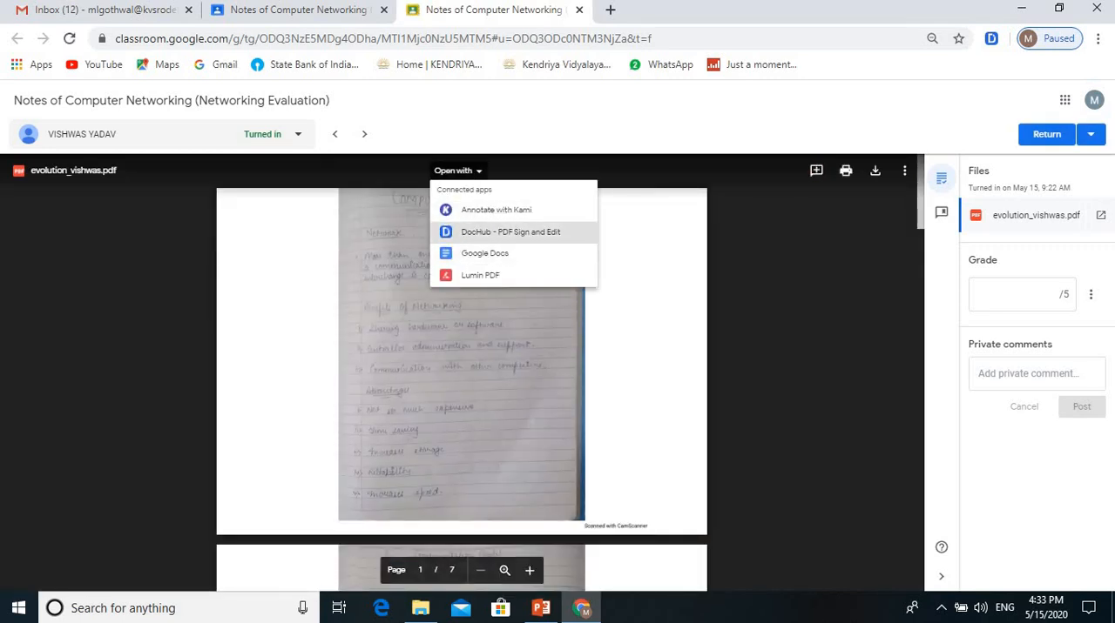
{"action": "left_click", "coordinate": [511, 232]}
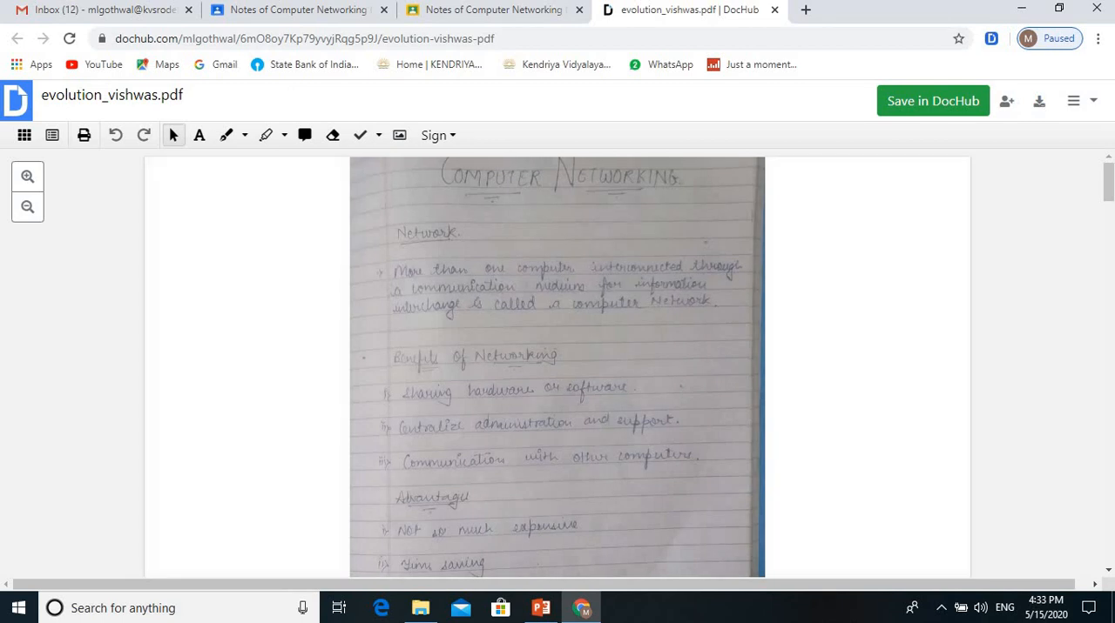
Step: Draw yellow (#FFF450) freehand ticks on page 1 at the Network definition, the Benefits of Networking and the Advantage list
{"action": "left_click", "coordinate": [245, 135]}
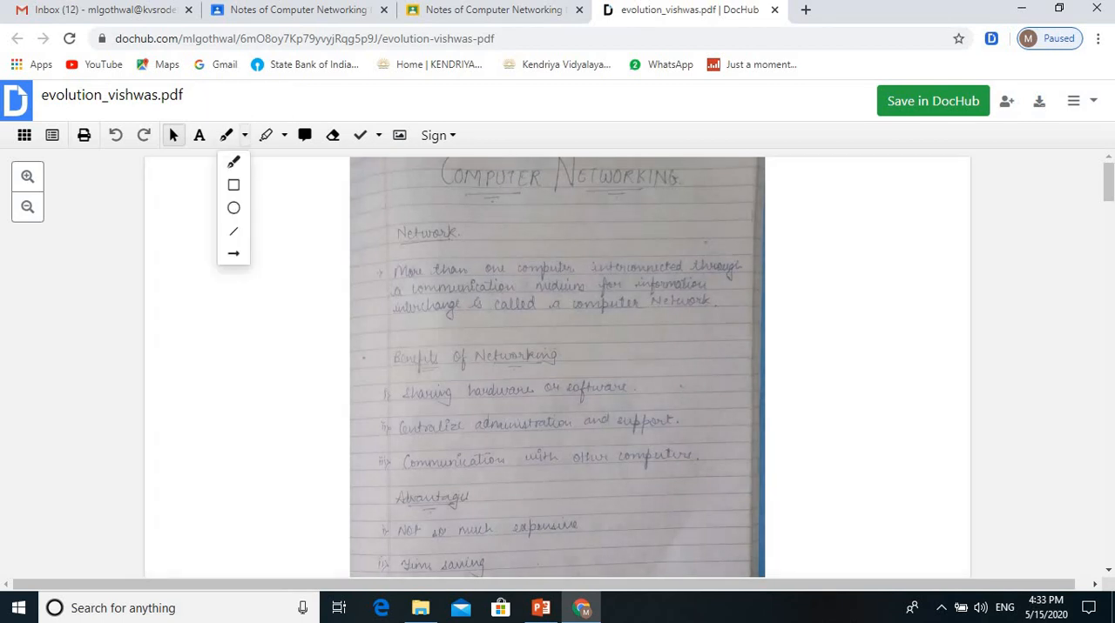
{"action": "left_click", "coordinate": [231, 159]}
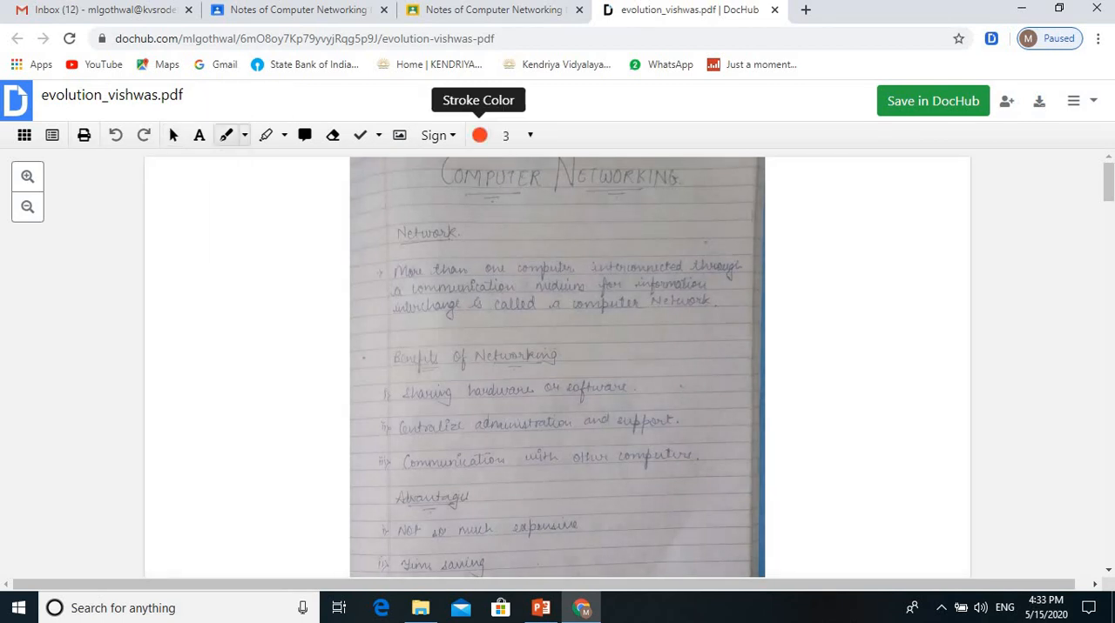
{"action": "left_click", "coordinate": [479, 135]}
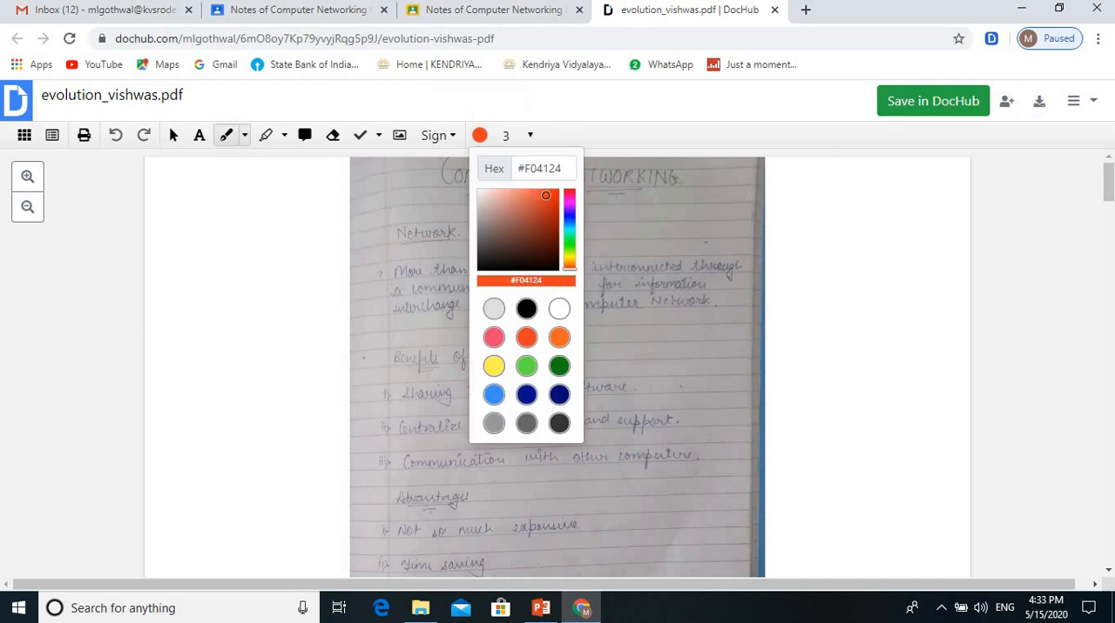
{"action": "left_click", "coordinate": [493, 365]}
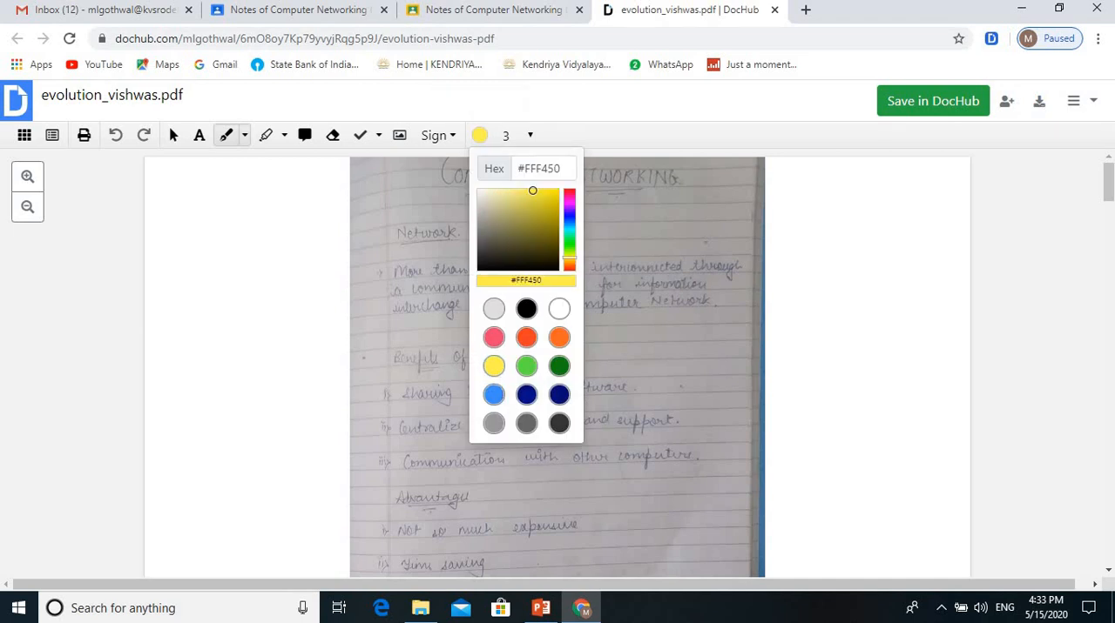
{"action": "left_click", "coordinate": [324, 359]}
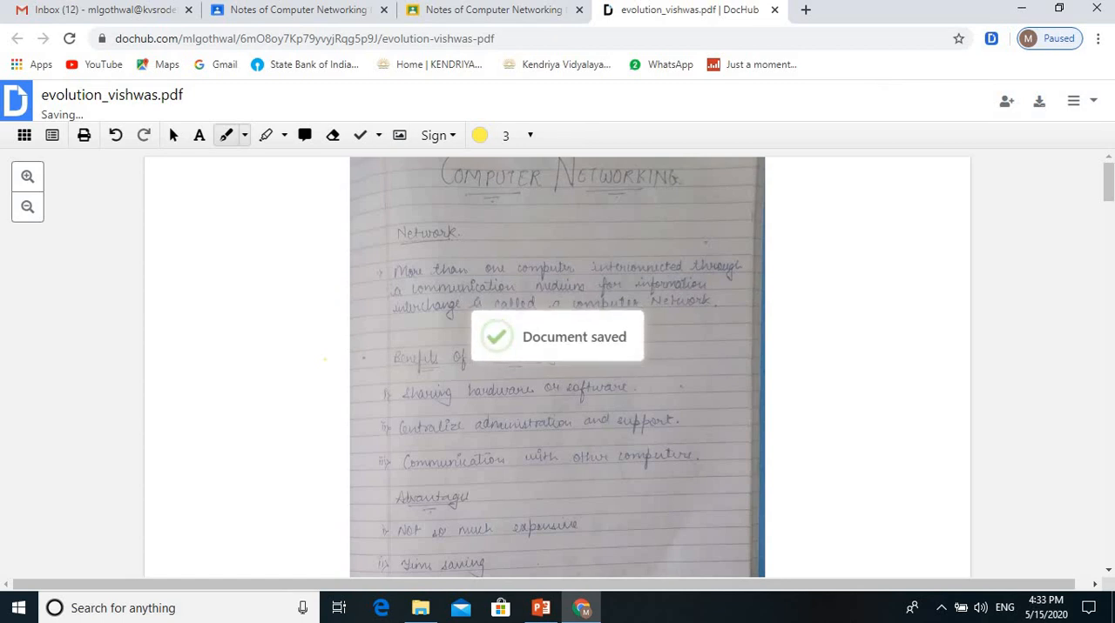
{"action": "mouse_move", "coordinate": [473, 237]}
{"action": "left_mouse_down"}
{"action": "mouse_move", "coordinate": [503, 241]}
{"action": "mouse_move", "coordinate": [550, 217]}
{"action": "left_mouse_up"}
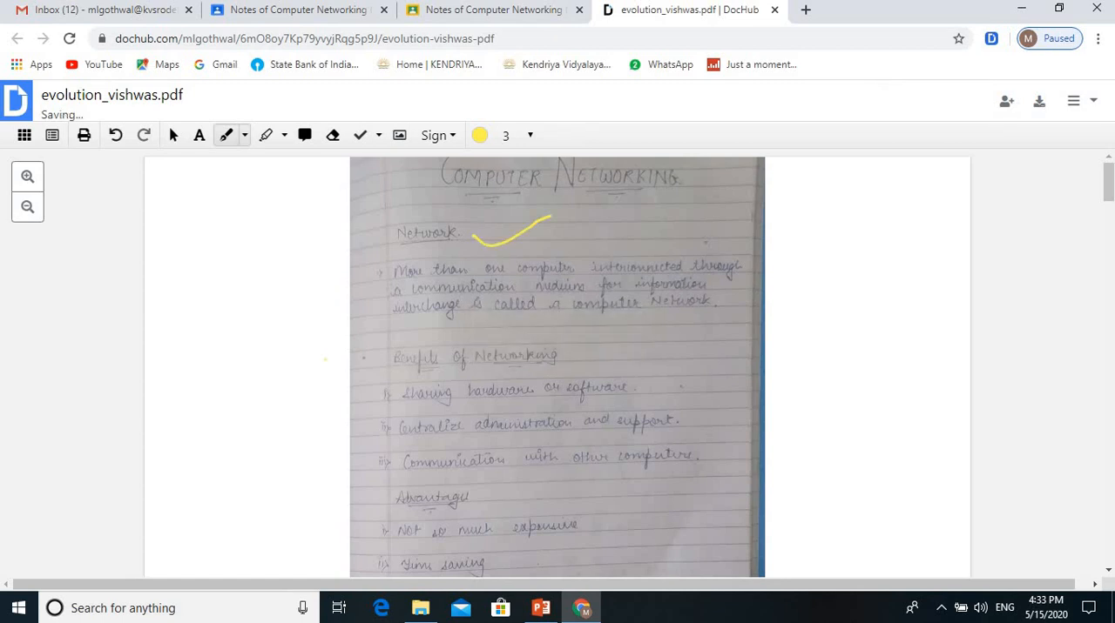
{"action": "left_click_drag", "start_coordinate": [570, 343], "coordinate": [642, 317]}
{"action": "left_click_drag", "start_coordinate": [582, 477], "coordinate": [626, 463]}
{"action": "scroll", "coordinate": [325, 359], "scroll_direction": "down", "scroll_amount": 1}
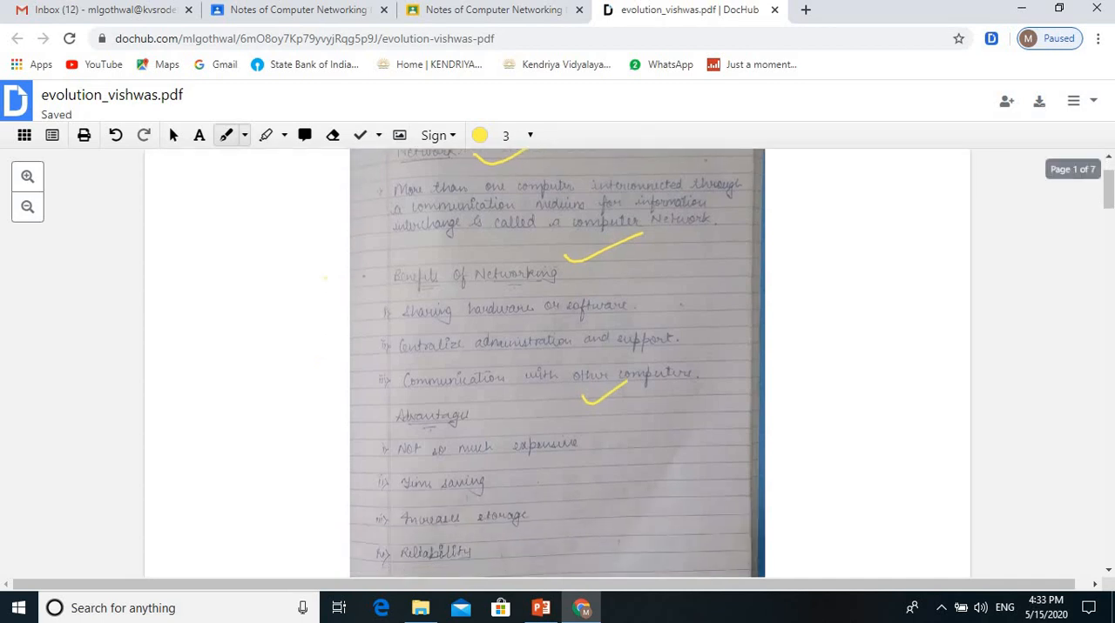
{"action": "scroll", "coordinate": [325, 359], "scroll_direction": "down", "scroll_amount": 2}
{"action": "left_click_drag", "start_coordinate": [489, 303], "coordinate": [566, 283]}
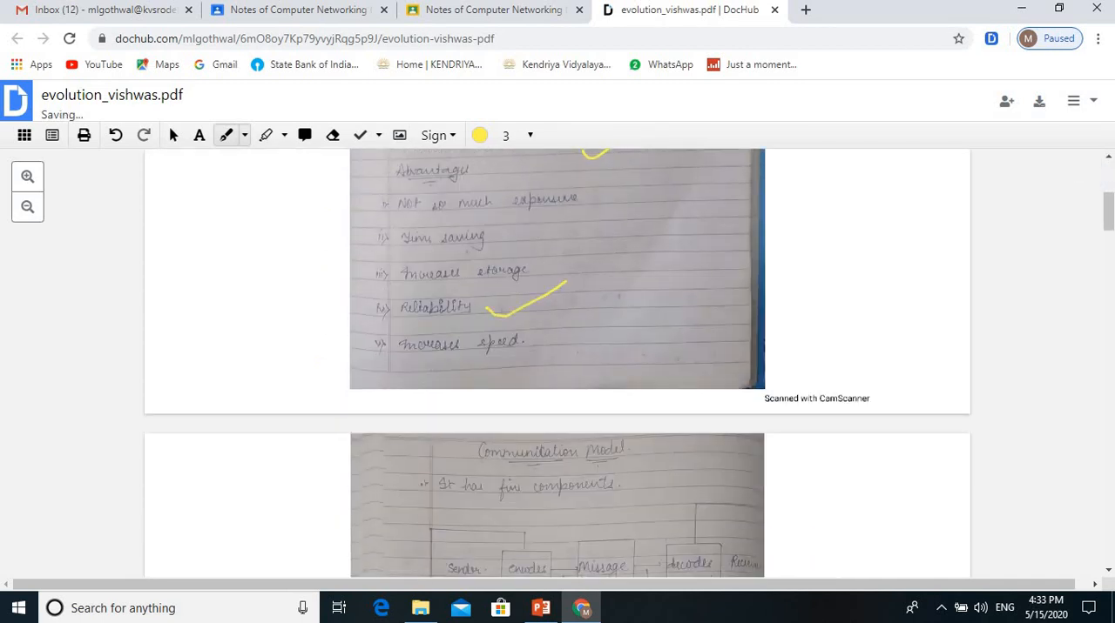
Step: Draw yellow freehand ticks on page 2's communication model diagram and Evolution of Networking section and on page 3's text
{"action": "scroll", "coordinate": [566, 282], "scroll_direction": "down", "scroll_amount": 2}
{"action": "left_click_drag", "start_coordinate": [428, 443], "coordinate": [566, 373]}
{"action": "scroll", "coordinate": [566, 373], "scroll_direction": "down", "scroll_amount": 3}
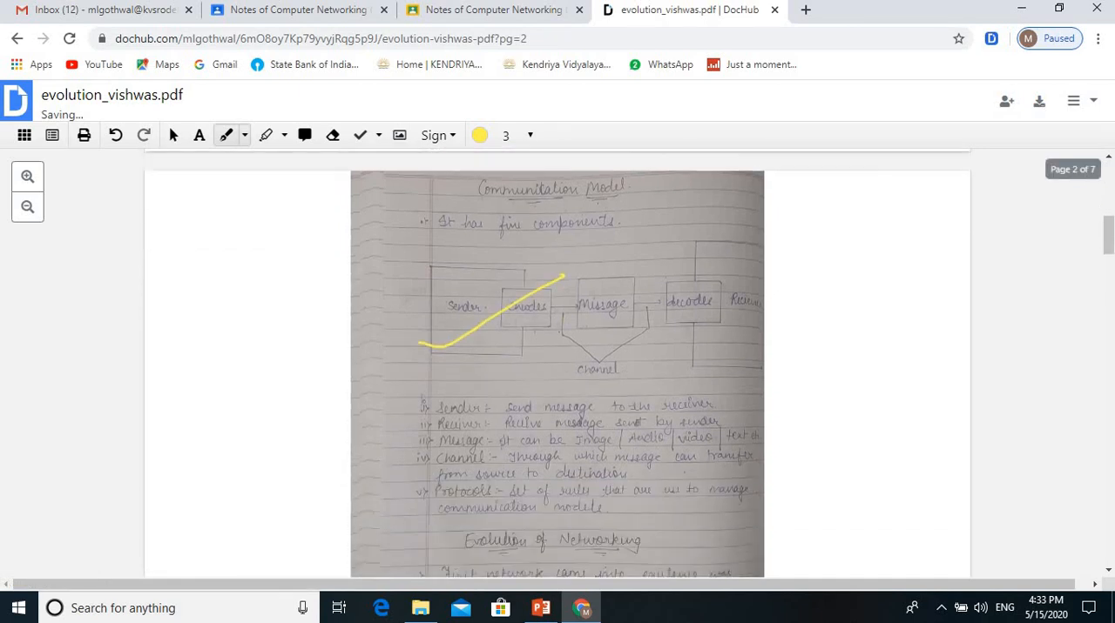
{"action": "left_click_drag", "start_coordinate": [485, 425], "coordinate": [605, 381]}
{"action": "scroll", "coordinate": [605, 381], "scroll_direction": "down", "scroll_amount": 3}
{"action": "left_click_drag", "start_coordinate": [479, 449], "coordinate": [577, 423]}
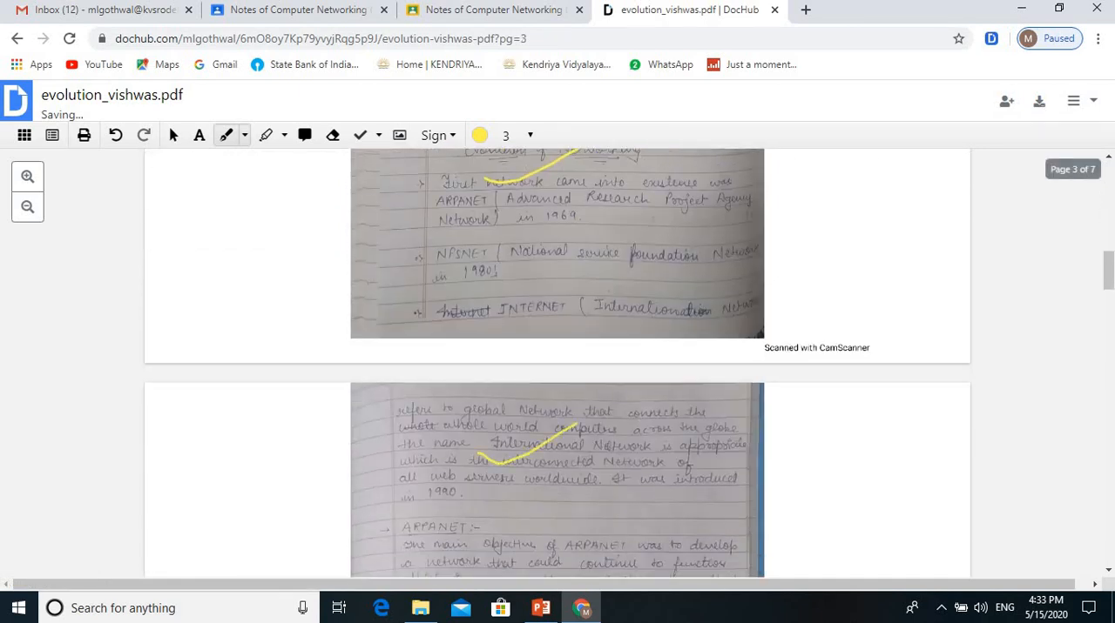
{"action": "scroll", "coordinate": [576, 423], "scroll_direction": "down", "scroll_amount": 3}
{"action": "left_click_drag", "start_coordinate": [470, 449], "coordinate": [621, 401]}
{"action": "scroll", "coordinate": [621, 401], "scroll_direction": "down", "scroll_amount": 2}
{"action": "scroll", "coordinate": [557, 365], "scroll_direction": "down", "scroll_amount": 4}
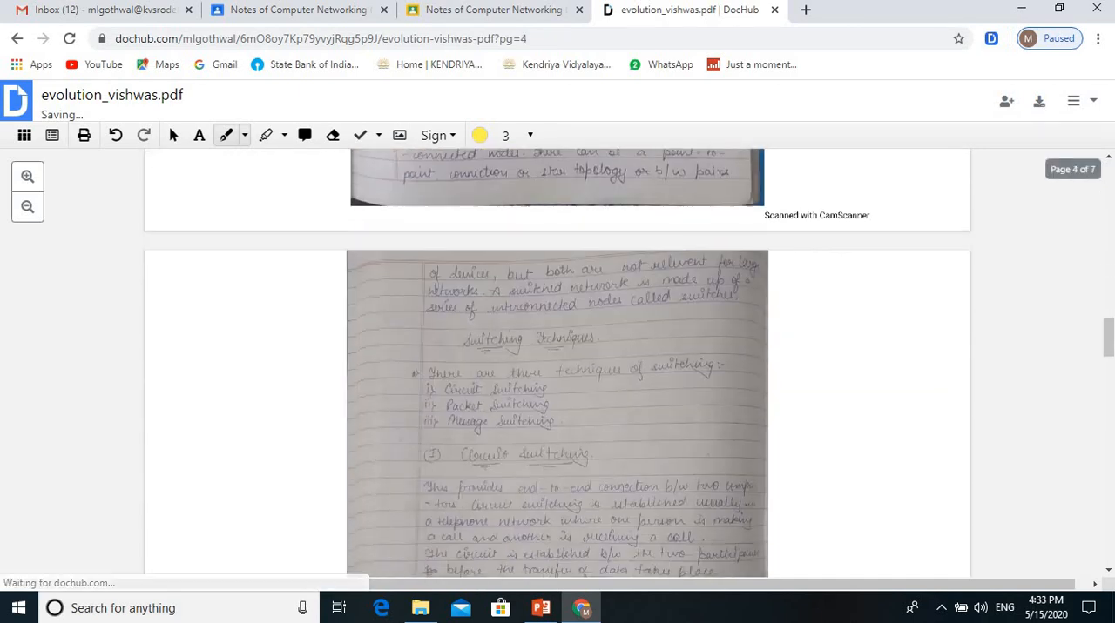
Step: Draw a yellow freehand tick over the Switching Techniques list and trace the sender-to-receiver route along the upper links of the Circuit Switching diagram
{"action": "left_click_drag", "start_coordinate": [462, 409], "coordinate": [570, 372]}
{"action": "scroll", "coordinate": [571, 372], "scroll_direction": "down", "scroll_amount": 3}
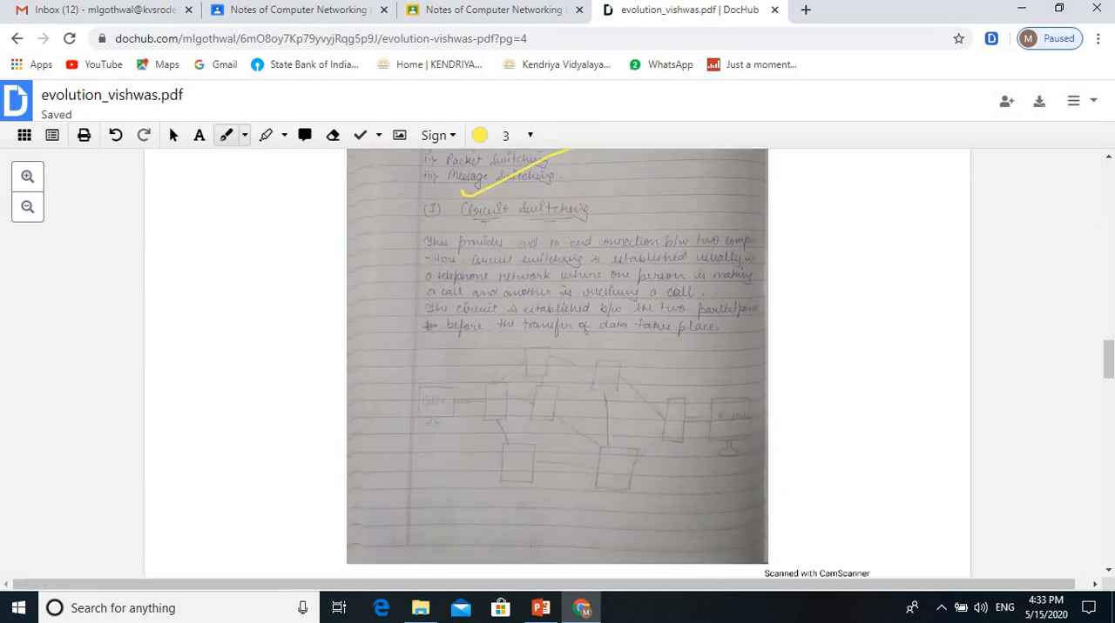
{"action": "left_click_drag", "start_coordinate": [457, 404], "coordinate": [481, 400]}
{"action": "left_click_drag", "start_coordinate": [532, 364], "coordinate": [520, 359]}
{"action": "mouse_move", "coordinate": [528, 358]}
{"action": "left_mouse_down"}
{"action": "mouse_move", "coordinate": [575, 366]}
{"action": "mouse_move", "coordinate": [659, 410]}
{"action": "left_mouse_up"}
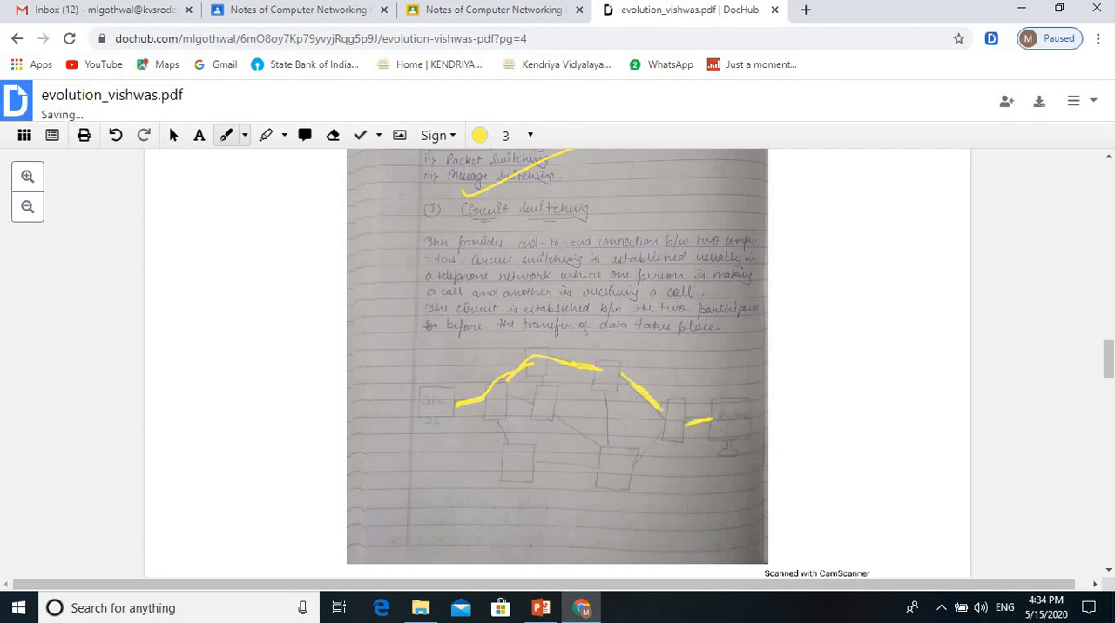
Step: Draw a yellow freehand tick below the packet switching diagram on page 6, with an underlined handwritten signature beneath it
{"action": "scroll", "coordinate": [558, 363], "scroll_direction": "down", "scroll_amount": 10}
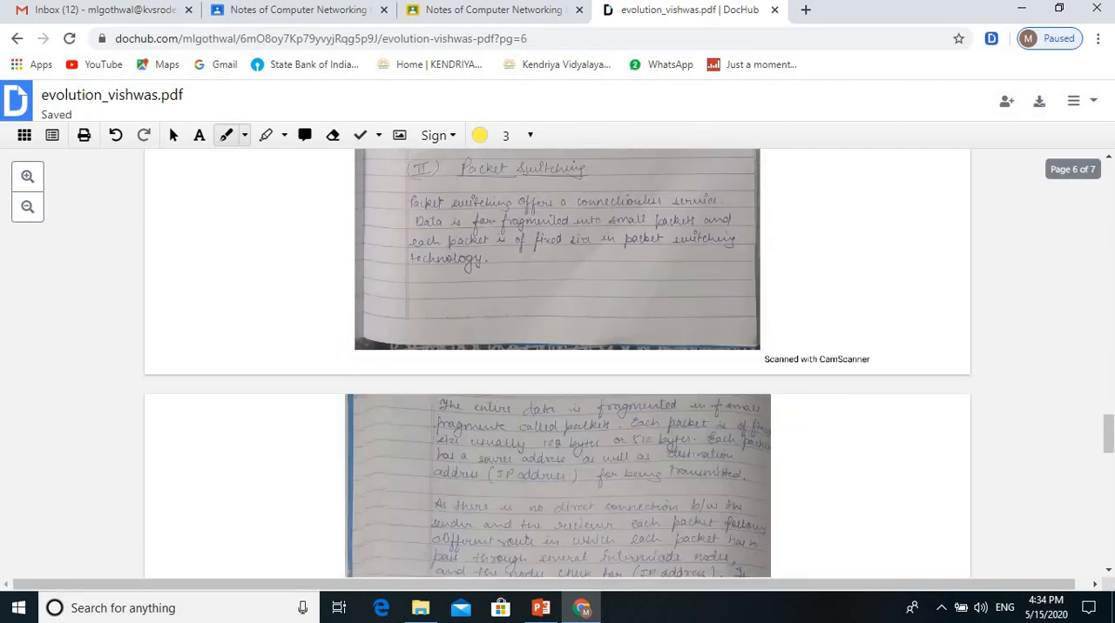
{"action": "scroll", "coordinate": [557, 363], "scroll_direction": "down", "scroll_amount": 5}
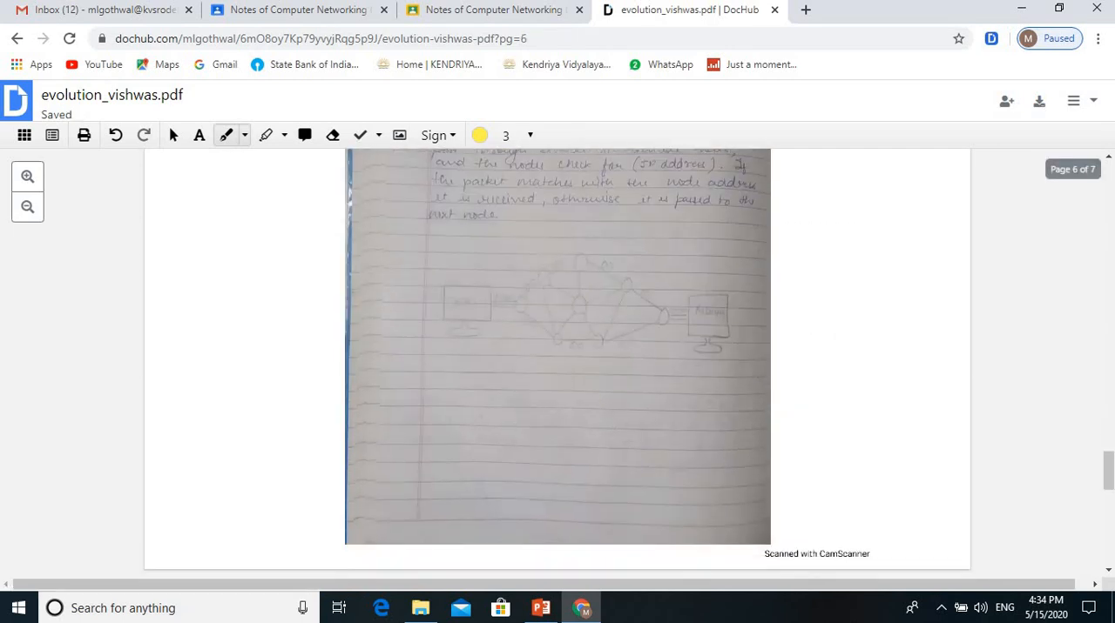
{"action": "left_click_drag", "start_coordinate": [483, 374], "coordinate": [655, 324]}
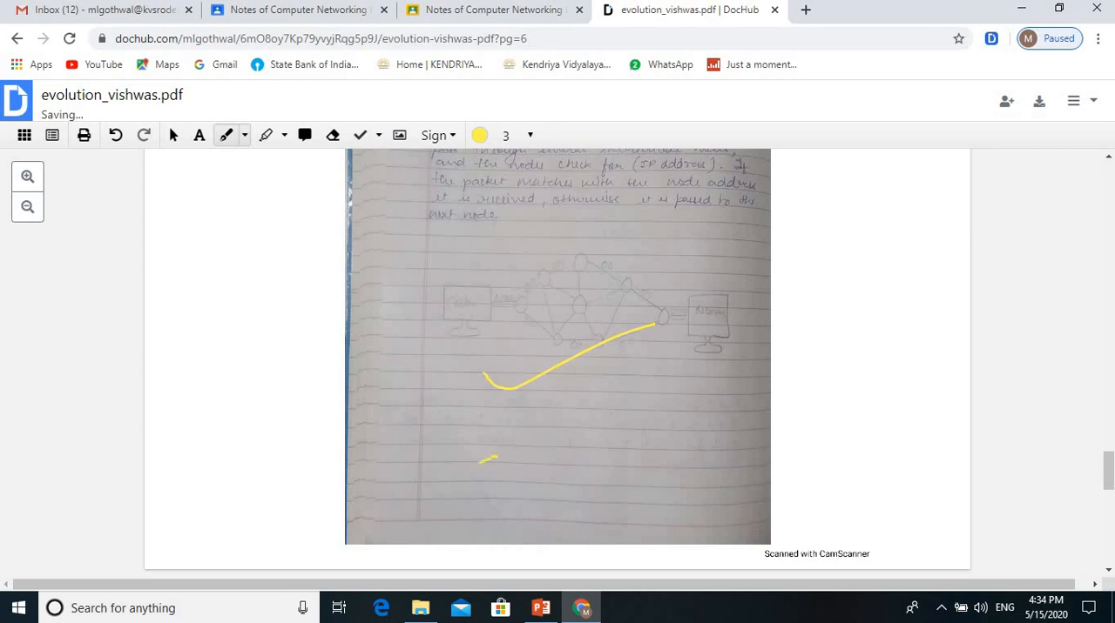
{"action": "mouse_move", "coordinate": [487, 460]}
{"action": "left_mouse_down"}
{"action": "mouse_move", "coordinate": [595, 427]}
{"action": "mouse_move", "coordinate": [655, 376]}
{"action": "left_mouse_up"}
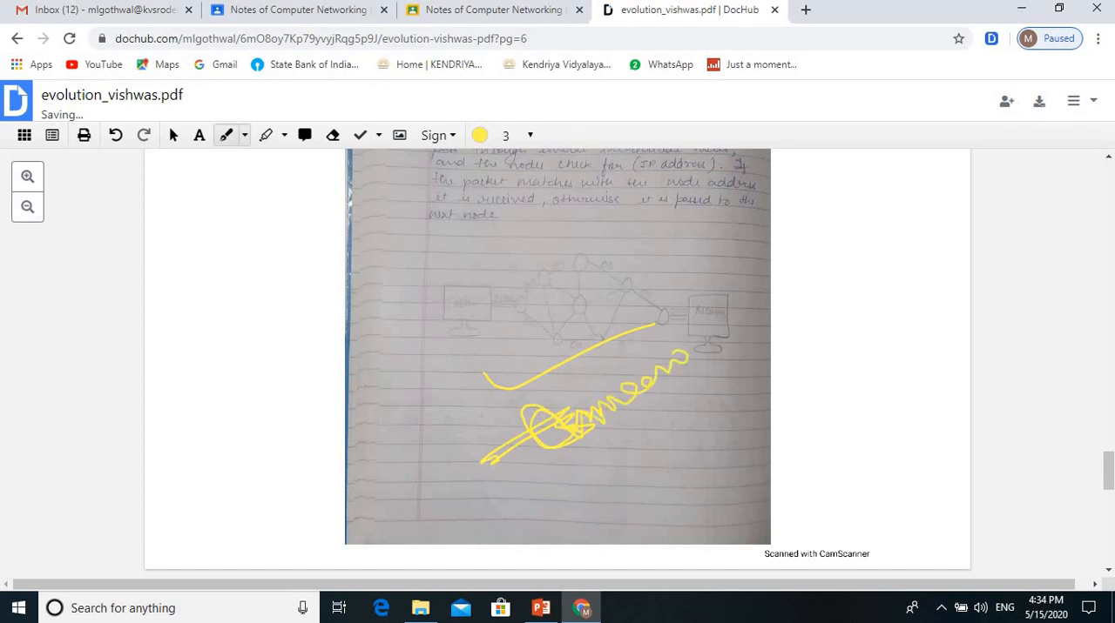
{"action": "left_click_drag", "start_coordinate": [564, 461], "coordinate": [739, 342]}
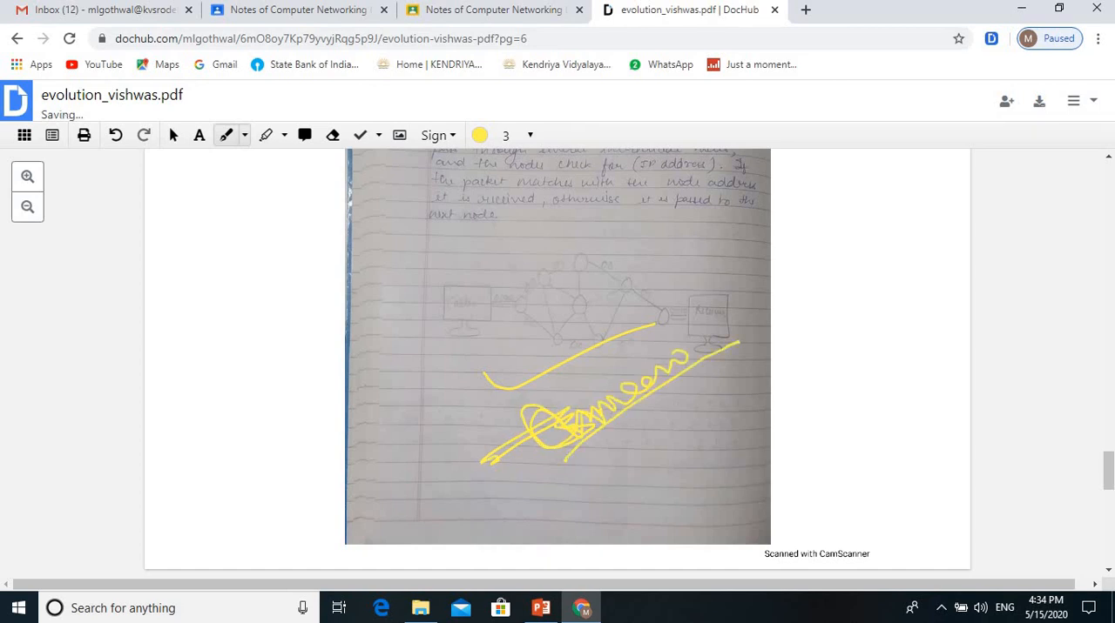
Step: Handwrite the date 15/5/2020 in yellow below the freehand signature and underline it
{"action": "left_click_drag", "start_coordinate": [609, 442], "coordinate": [620, 470]}
{"action": "mouse_move", "coordinate": [650, 419]}
{"action": "left_mouse_down"}
{"action": "mouse_move", "coordinate": [655, 446]}
{"action": "mouse_move", "coordinate": [651, 431]}
{"action": "left_mouse_up"}
{"action": "left_click_drag", "start_coordinate": [664, 387], "coordinate": [688, 419]}
{"action": "mouse_move", "coordinate": [681, 387]}
{"action": "left_mouse_down"}
{"action": "mouse_move", "coordinate": [702, 396]}
{"action": "mouse_move", "coordinate": [742, 361]}
{"action": "left_mouse_up"}
{"action": "left_click_drag", "start_coordinate": [620, 487], "coordinate": [733, 401]}
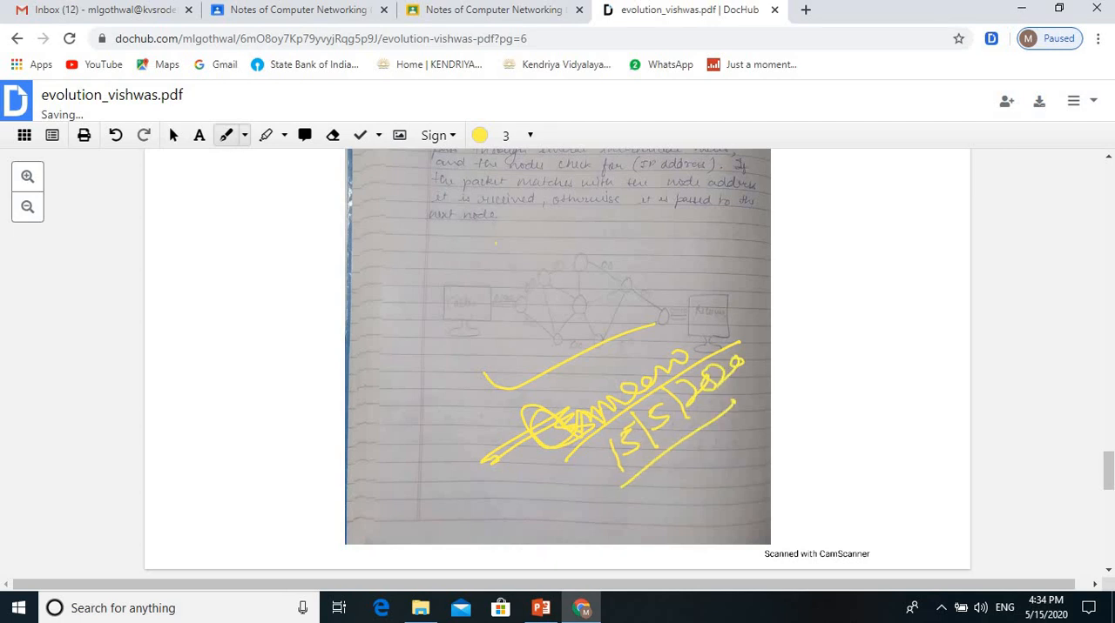
Step: Place the saved black signature beside the yellow one on page 6, enlarge it to several times its size and deselect it
{"action": "scroll", "coordinate": [557, 366], "scroll_direction": "up", "scroll_amount": 1}
{"action": "left_click", "coordinate": [435, 135]}
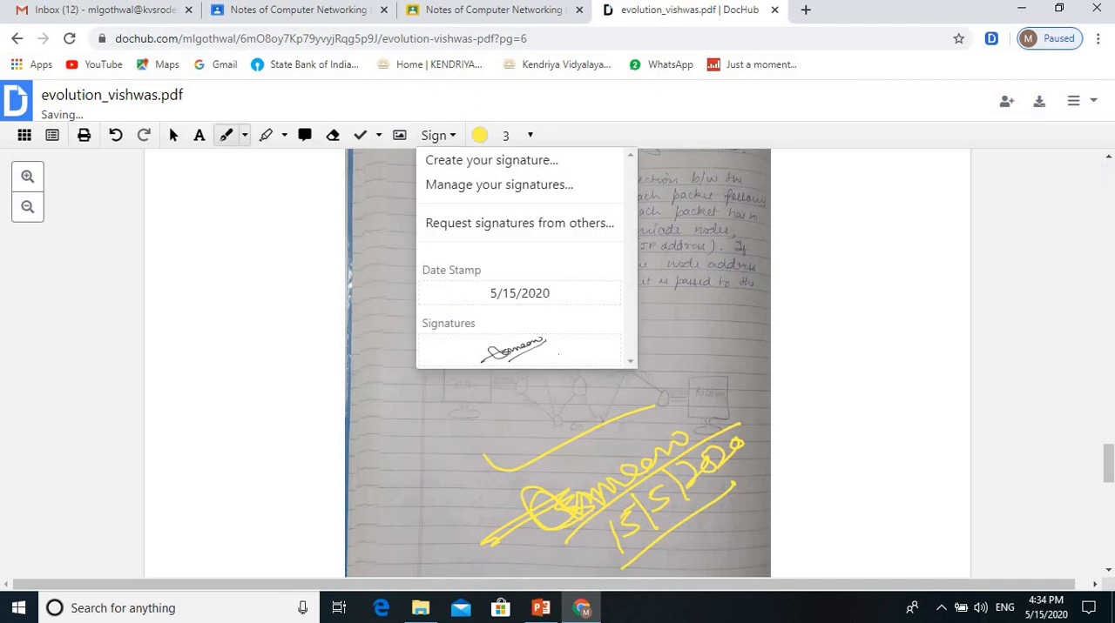
{"action": "left_click", "coordinate": [518, 350]}
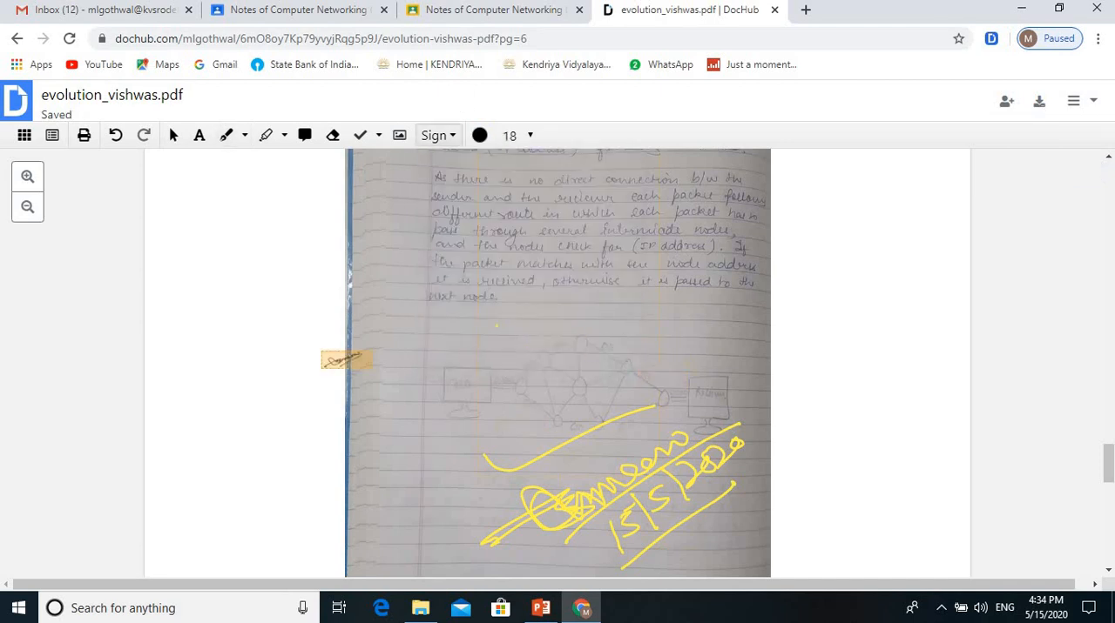
{"action": "left_click", "coordinate": [419, 489]}
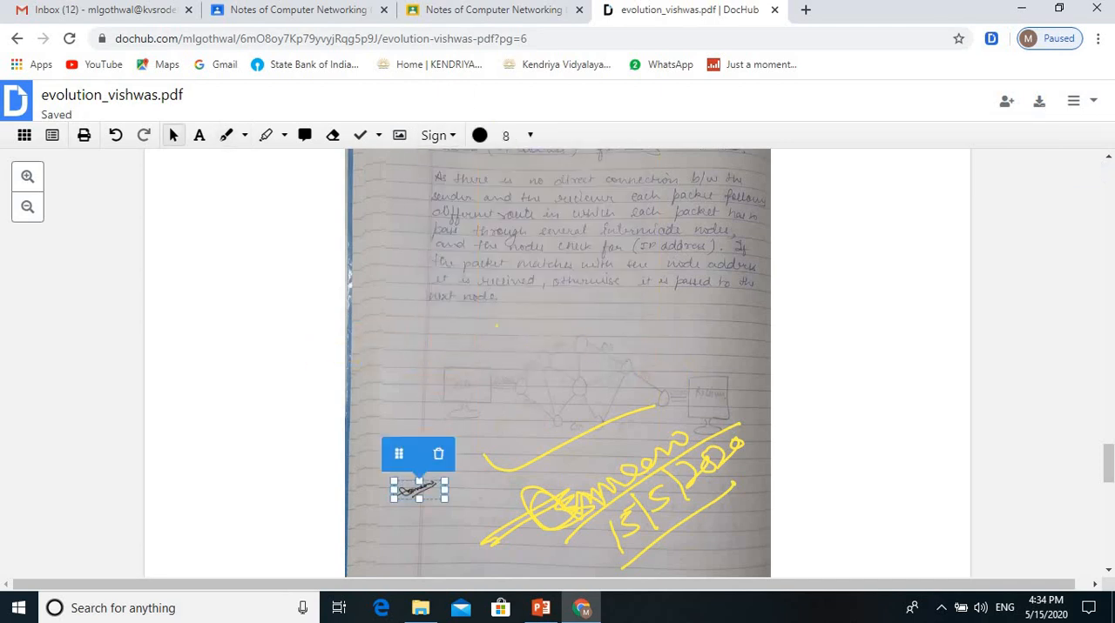
{"action": "left_click_drag", "start_coordinate": [444, 498], "coordinate": [670, 576]}
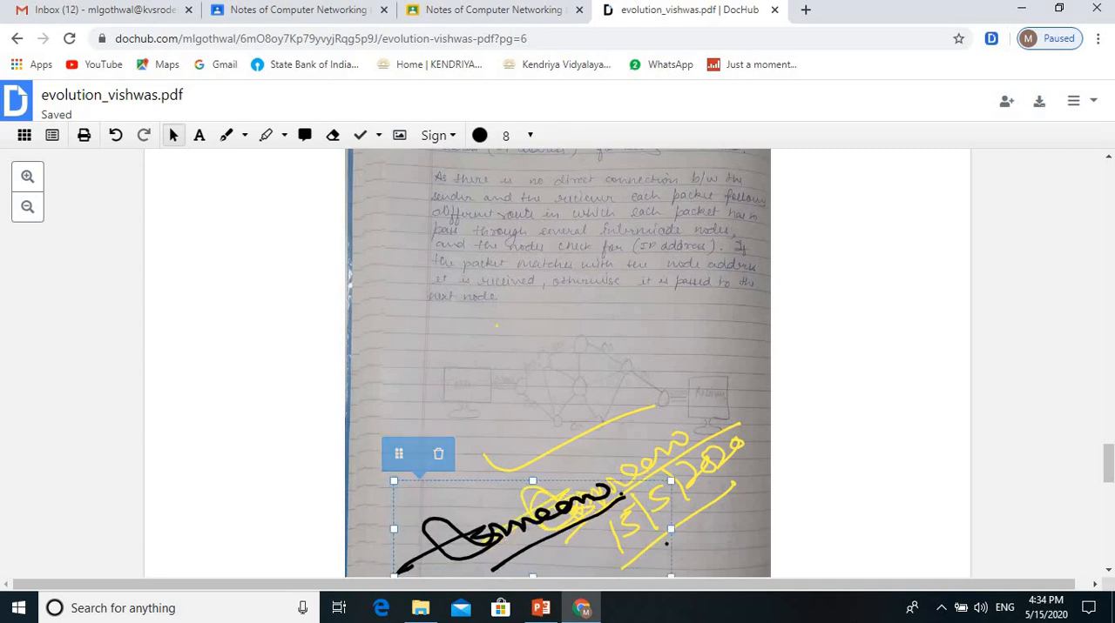
{"action": "left_click", "coordinate": [721, 528]}
{"action": "left_click", "coordinate": [557, 527]}
{"action": "left_click", "coordinate": [721, 528]}
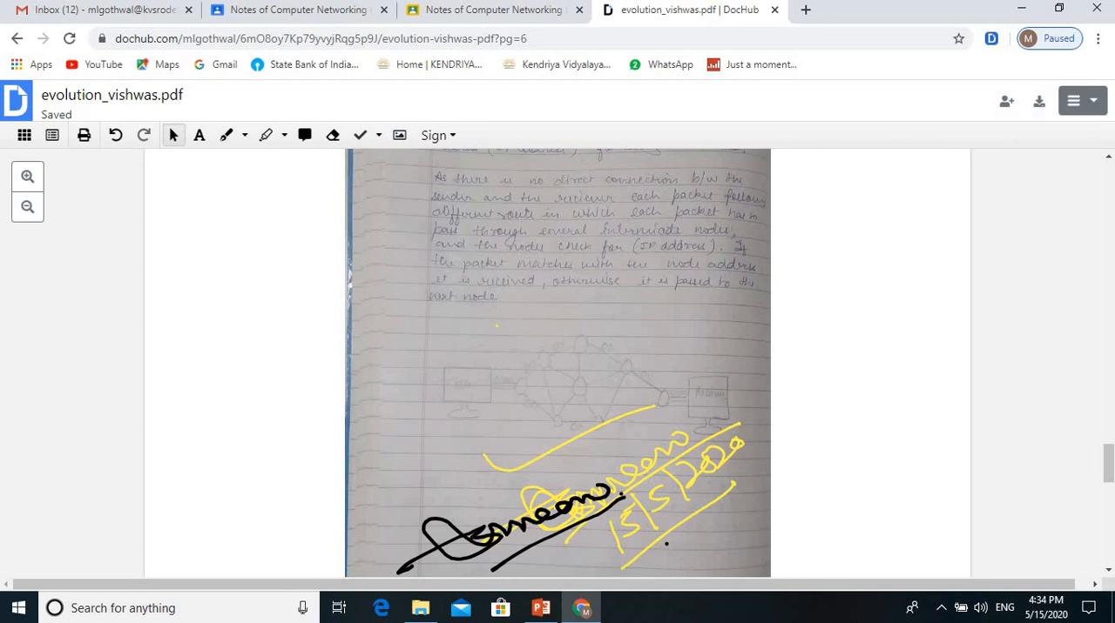
Step: Export the annotated PDF to Google Drive, updating the existing file with a revision
{"action": "left_click", "coordinate": [1081, 101]}
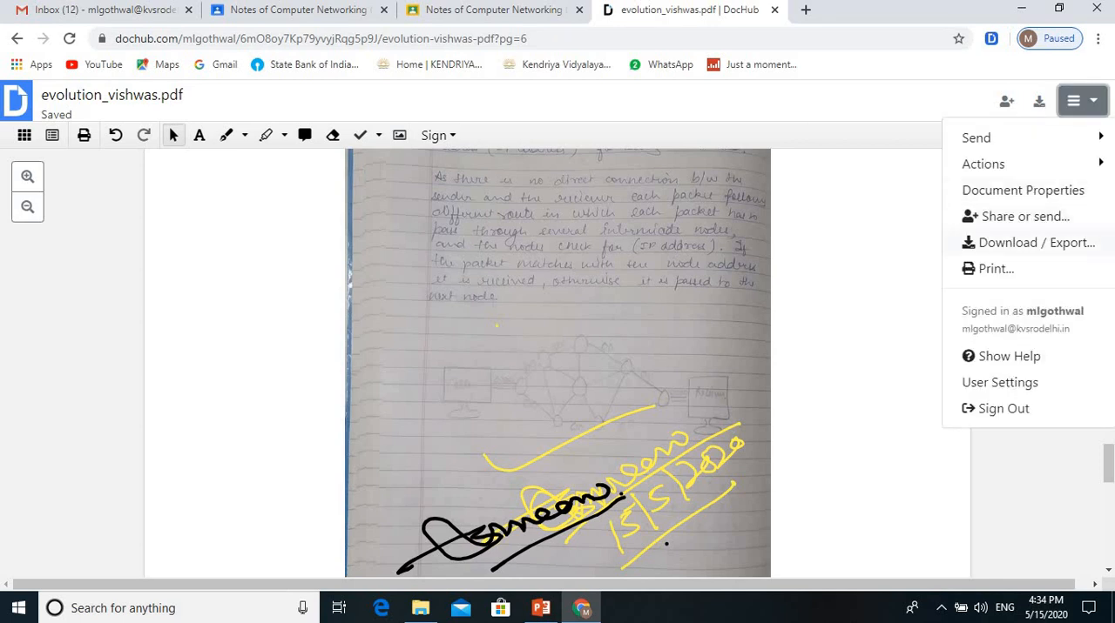
{"action": "left_click", "coordinate": [1027, 243]}
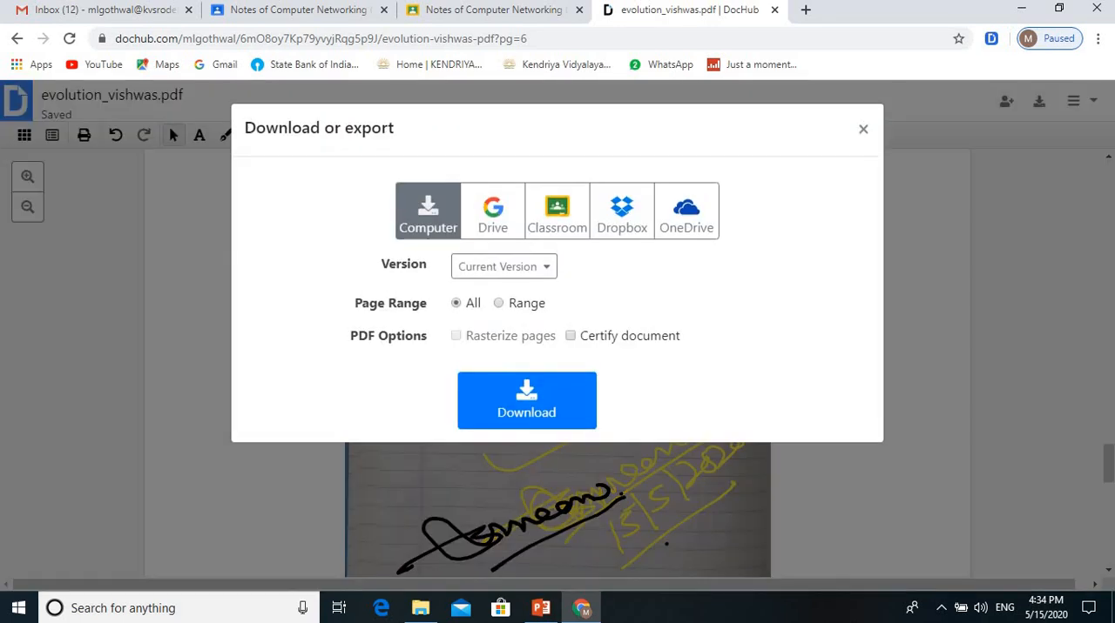
{"action": "left_click", "coordinate": [492, 214]}
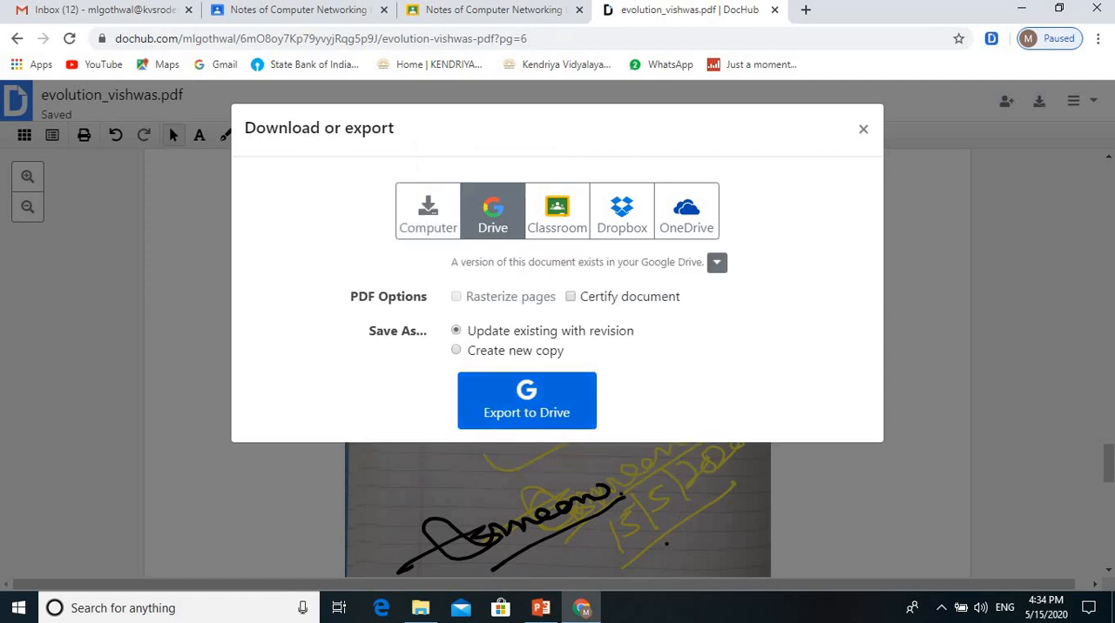
{"action": "left_click", "coordinate": [526, 401]}
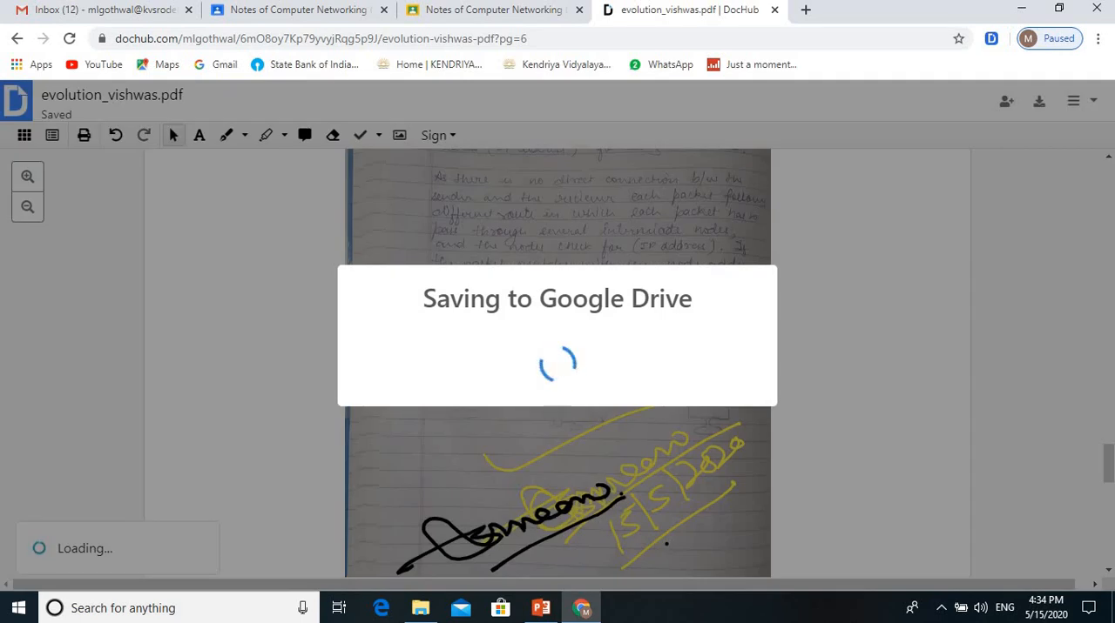
{"action": "left_click", "coordinate": [636, 434]}
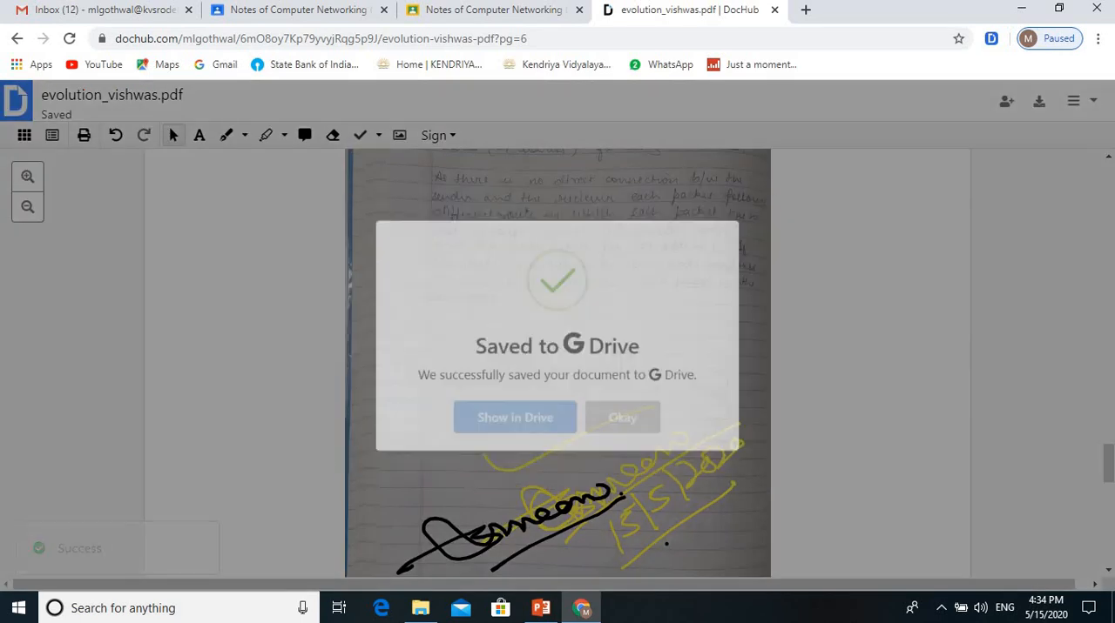
Step: Close the annotated PDF and its Classroom submission view, and reload the student work list
{"action": "left_click", "coordinate": [774, 9]}
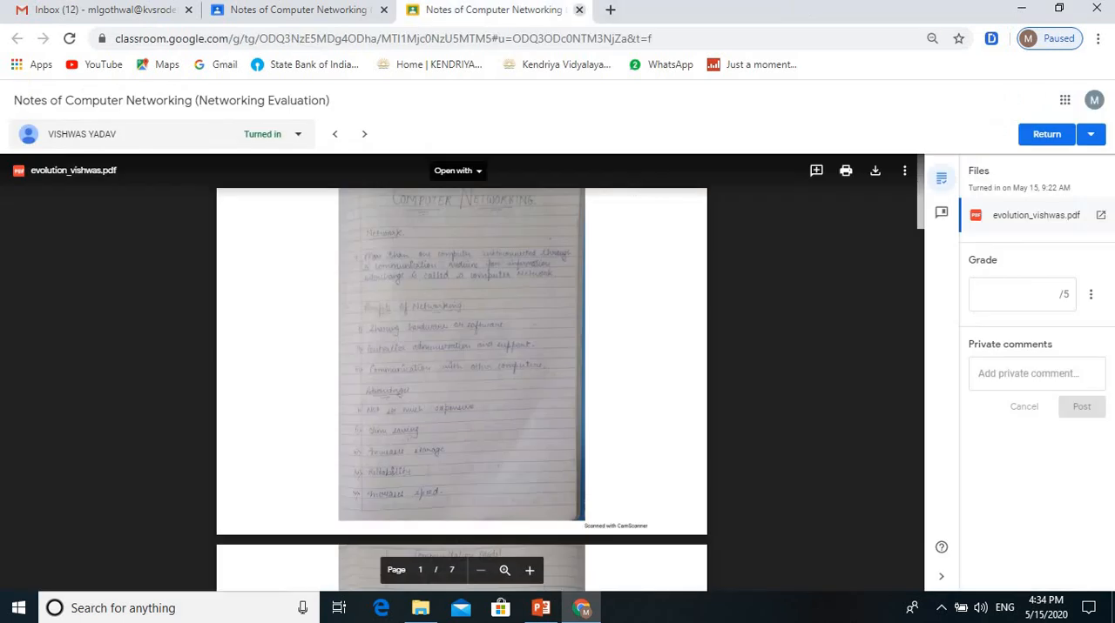
{"action": "left_click", "coordinate": [578, 10]}
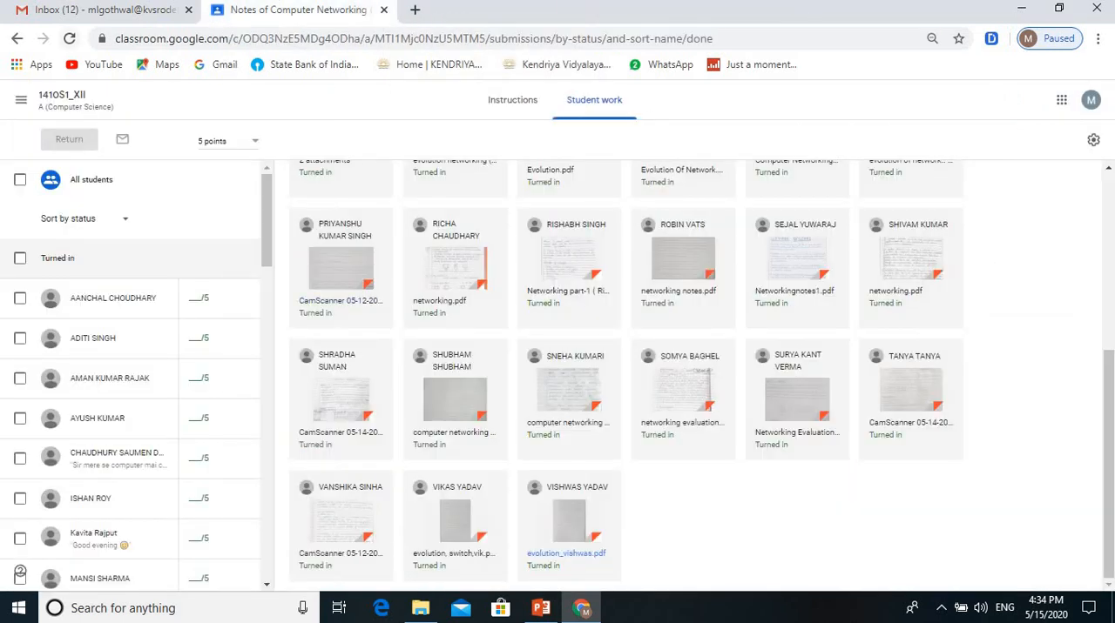
{"action": "left_click", "coordinate": [70, 39]}
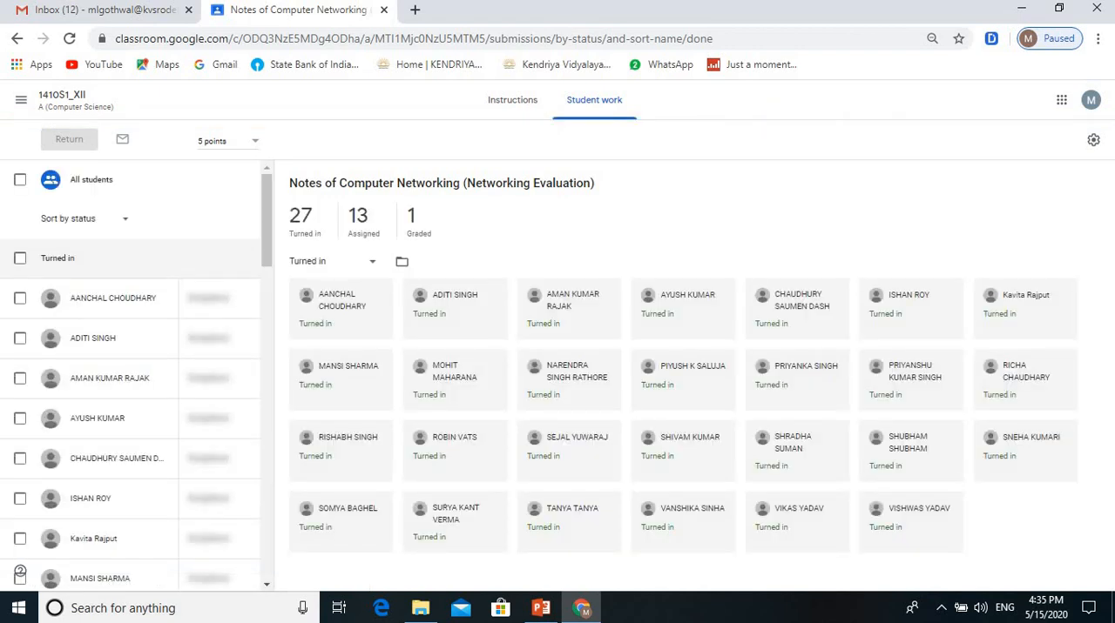
Step: Reopen the last listed student's submission in Classroom and check its annotated pages through to page 7
{"action": "scroll", "coordinate": [697, 375], "scroll_direction": "down", "scroll_amount": 5}
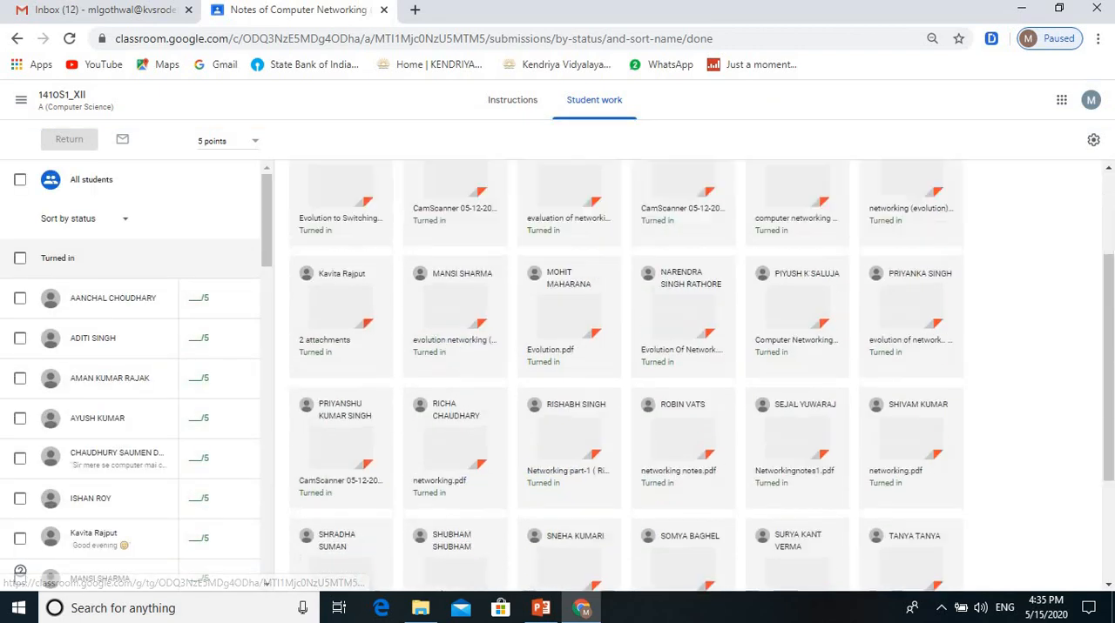
{"action": "left_click", "coordinate": [568, 548]}
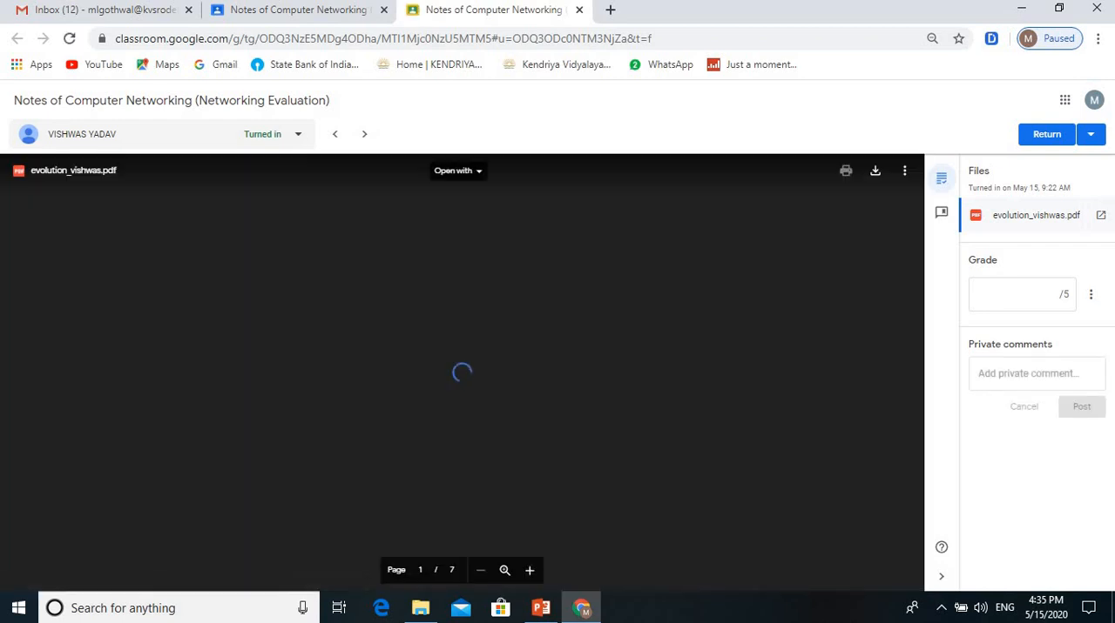
{"action": "scroll", "coordinate": [462, 374], "scroll_direction": "down", "scroll_amount": 15}
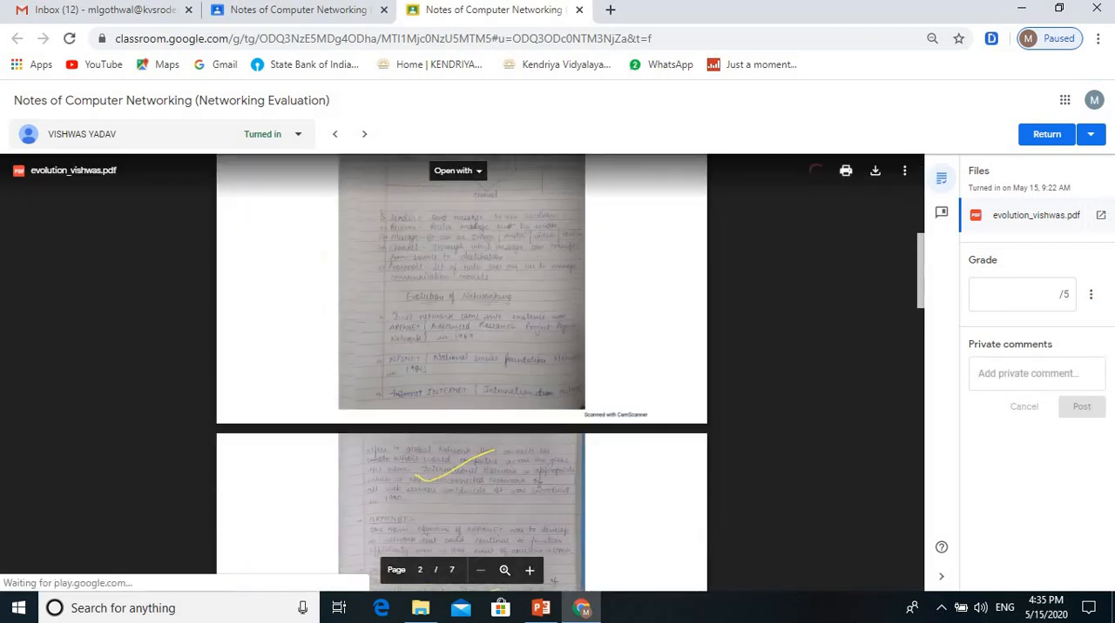
{"action": "scroll", "coordinate": [461, 375], "scroll_direction": "down", "scroll_amount": 8}
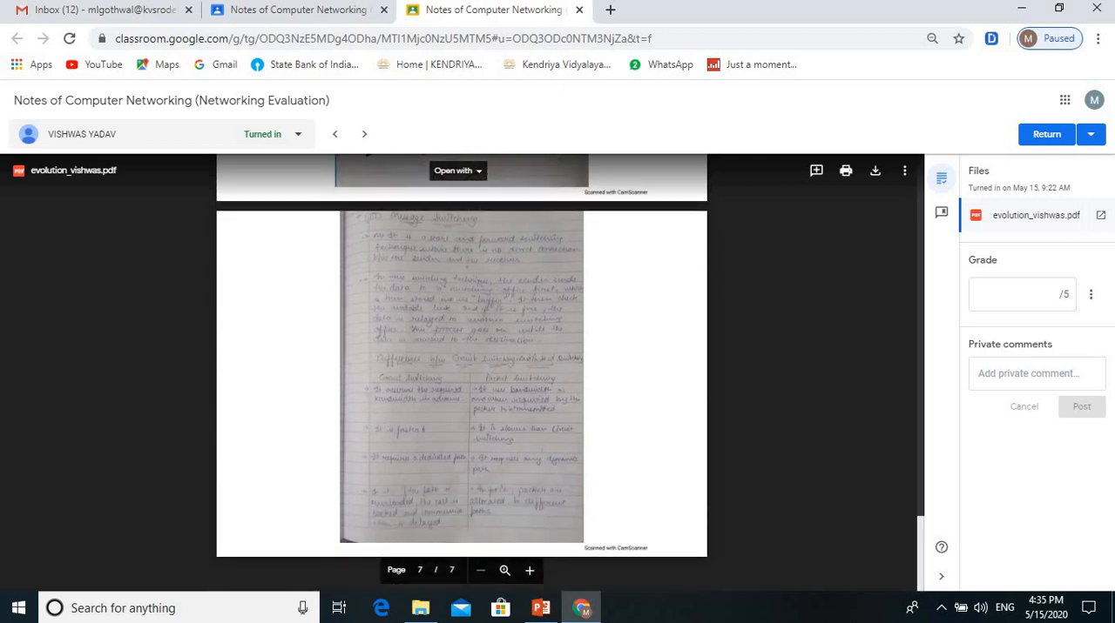
Step: Grade the submission 5 out of 5 and post the private comment "Very Good"
{"action": "left_click", "coordinate": [1021, 295]}
{"action": "type", "text": "5"}
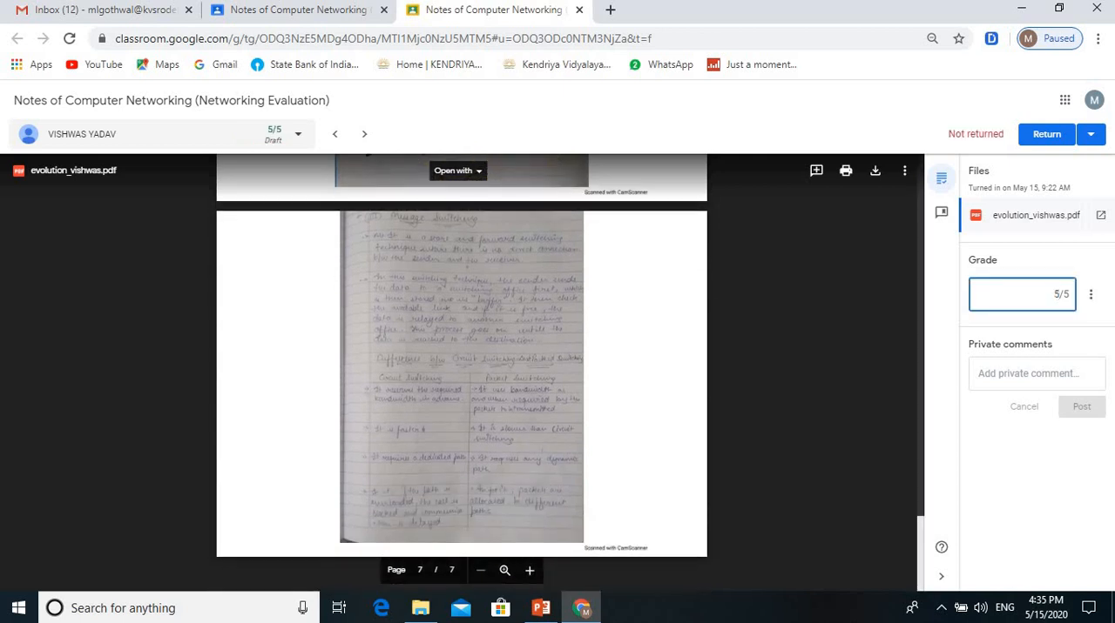
{"action": "left_click", "coordinate": [1027, 373]}
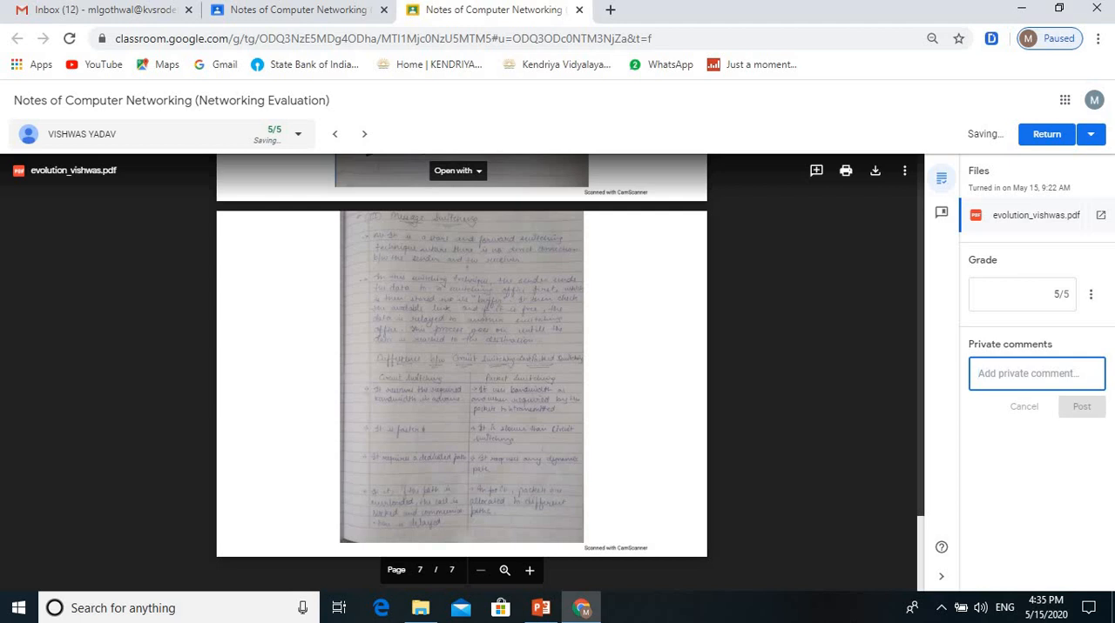
{"action": "type", "text": "Very Good"}
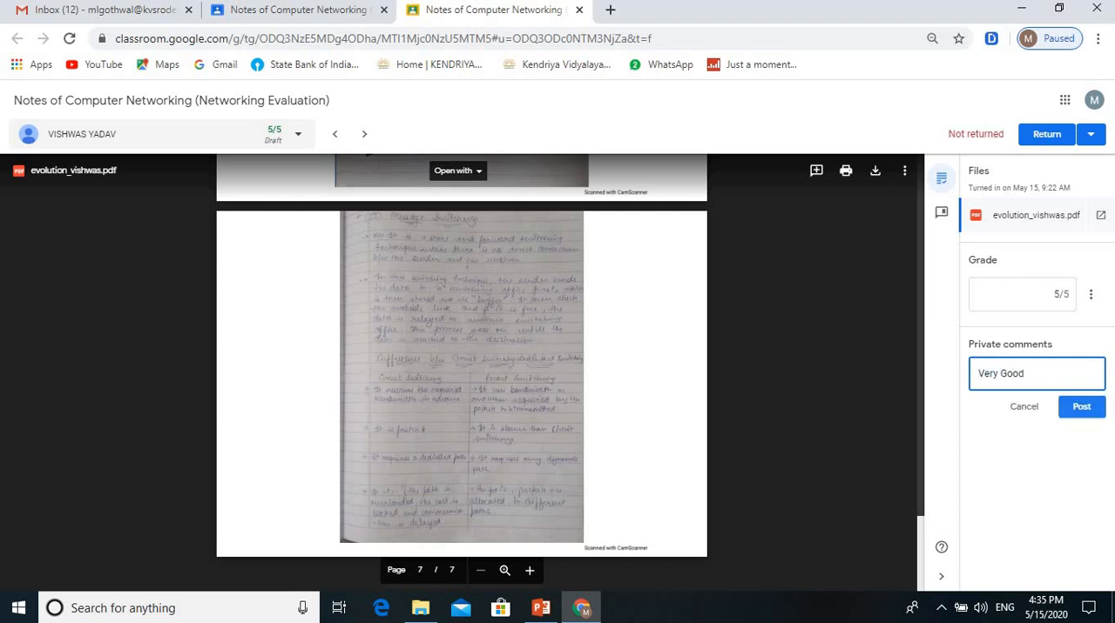
{"action": "left_click", "coordinate": [1081, 406]}
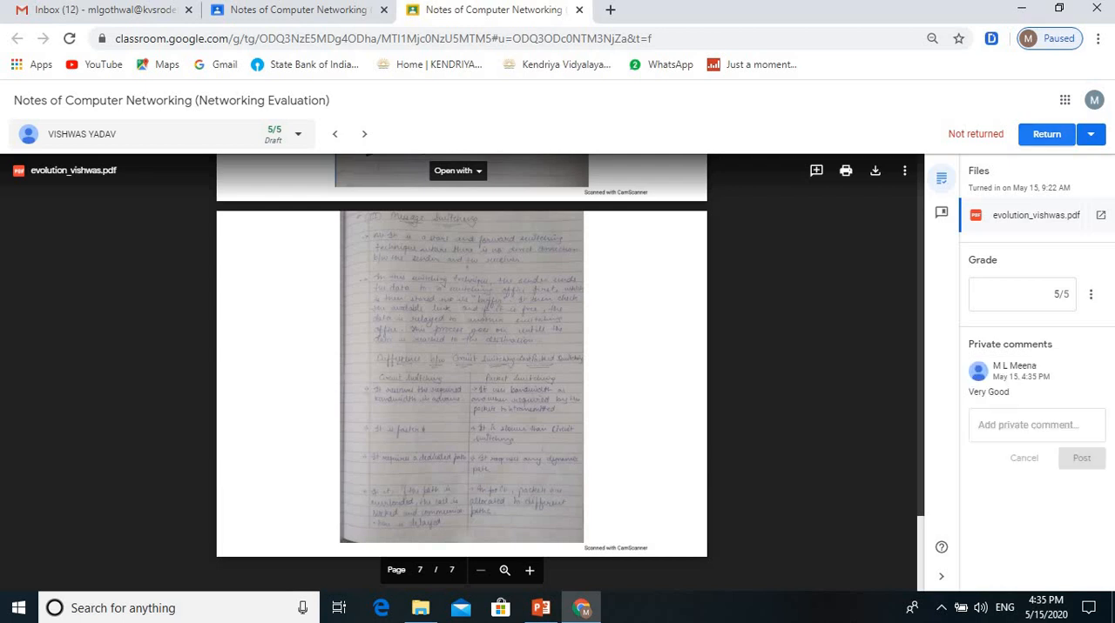
Step: Return the graded work to the student and close the submission view
{"action": "left_click", "coordinate": [1046, 134]}
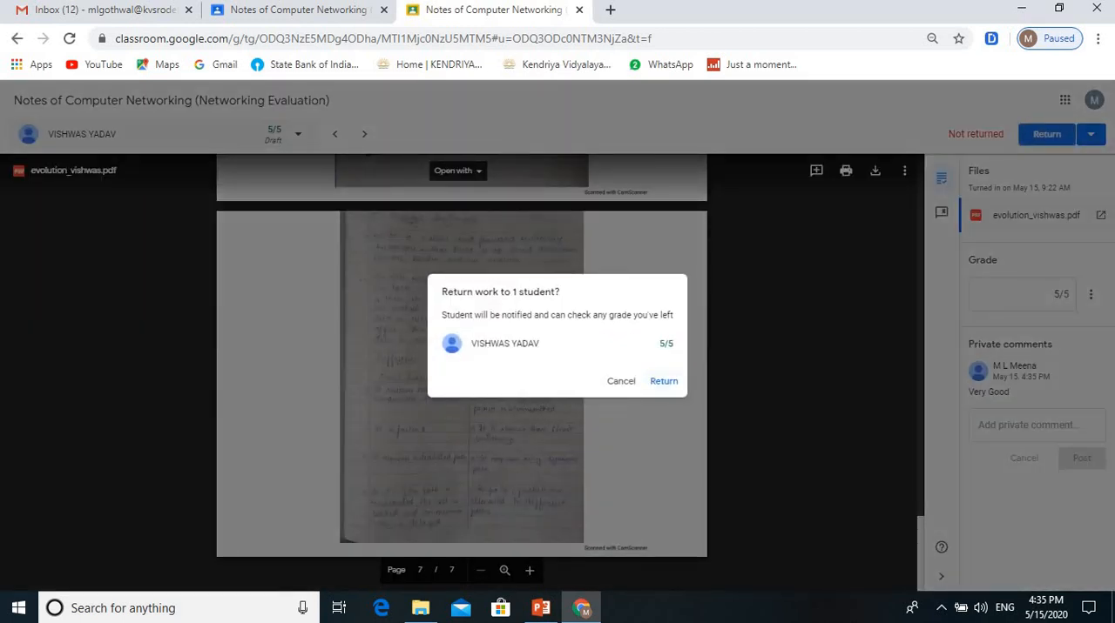
{"action": "left_click", "coordinate": [663, 382]}
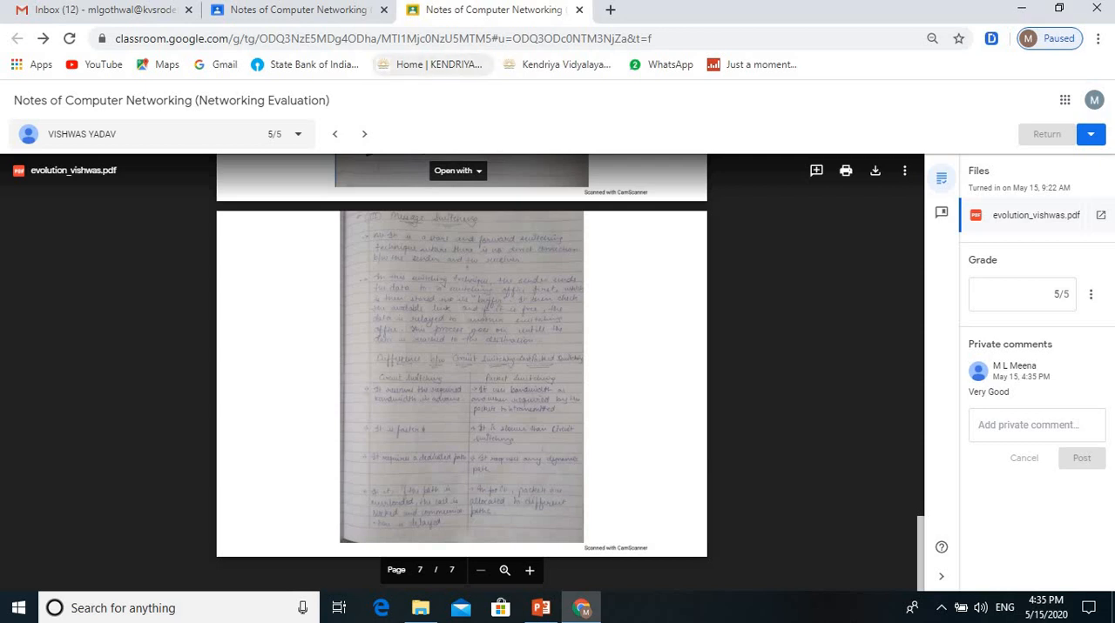
{"action": "left_click", "coordinate": [579, 9]}
Step: Open the second listed student's turned-in networking.pdf from the student work list
{"action": "scroll", "coordinate": [627, 392], "scroll_direction": "up", "scroll_amount": 5}
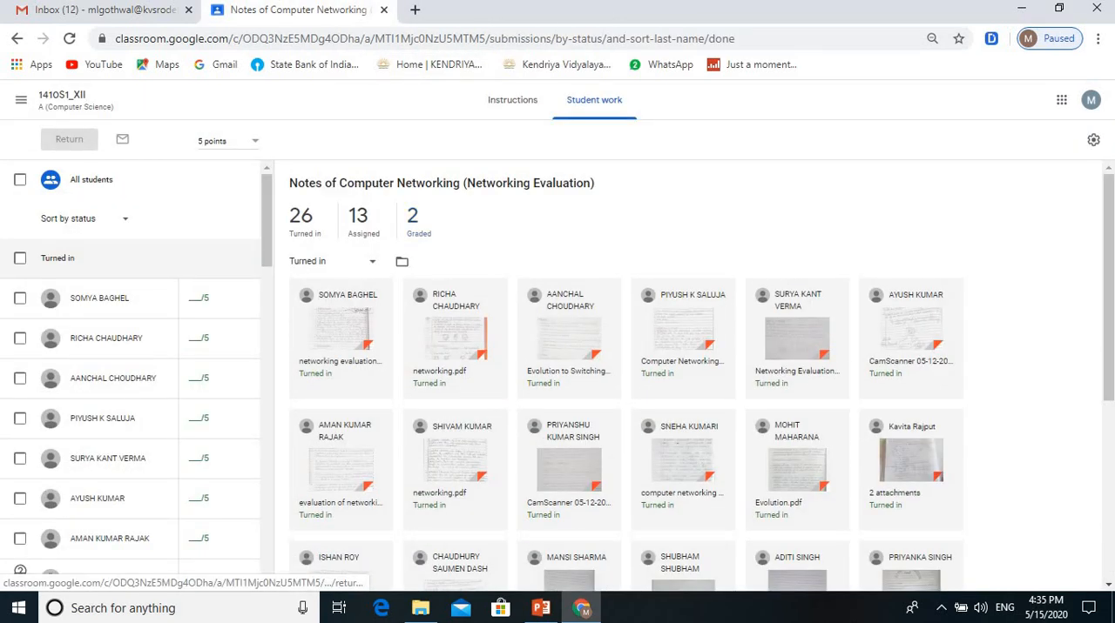
{"action": "scroll", "coordinate": [440, 329], "scroll_direction": "down", "scroll_amount": 2}
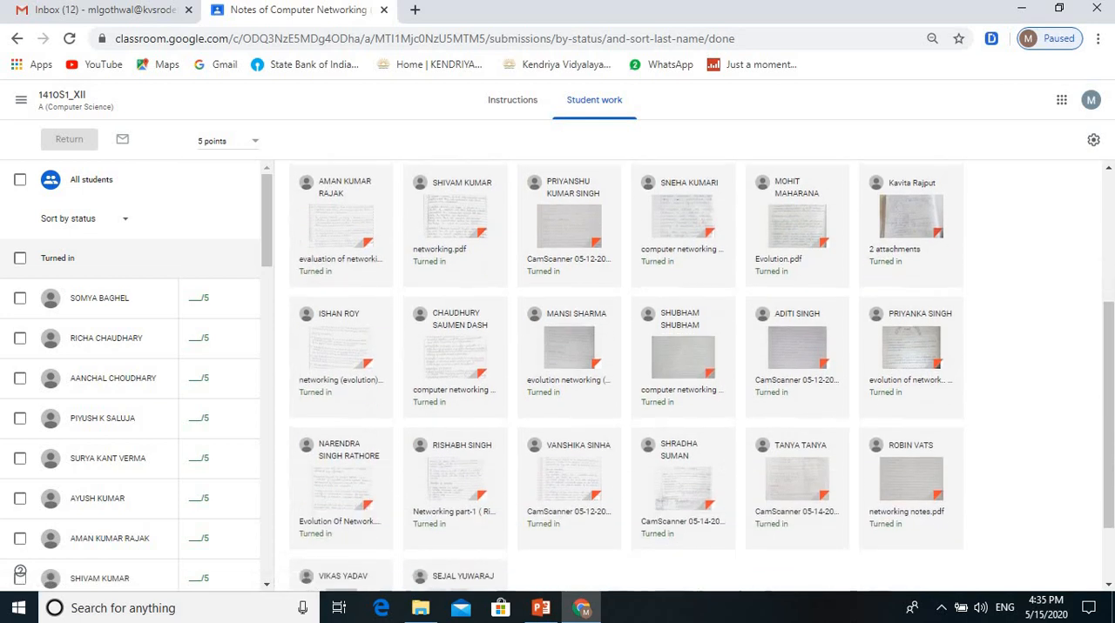
{"action": "scroll", "coordinate": [440, 329], "scroll_direction": "up", "scroll_amount": 2}
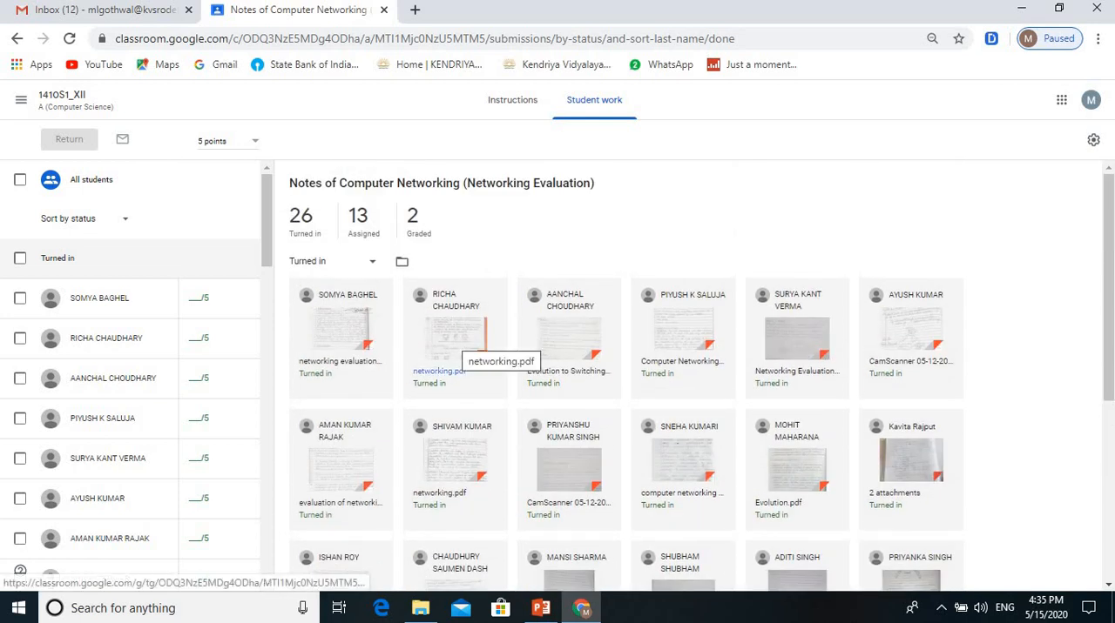
{"action": "left_click", "coordinate": [440, 371]}
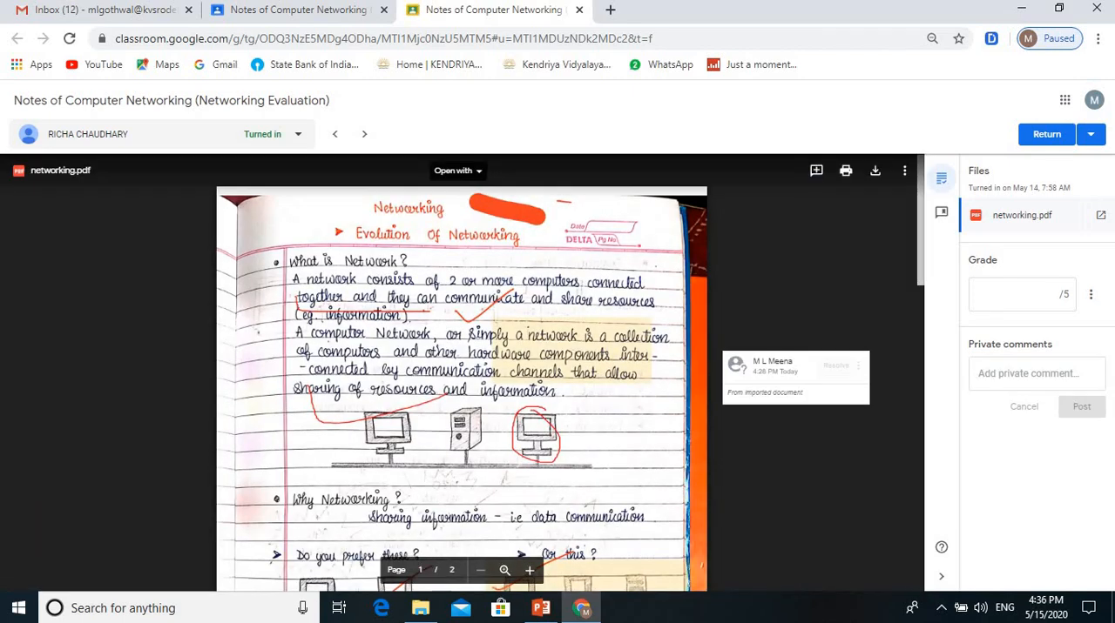
Step: Check the annotated networking.pdf through page 2, grade it 5 out of 5 and post the private comment "Very Good"
{"action": "scroll", "coordinate": [462, 374], "scroll_direction": "down", "scroll_amount": 15}
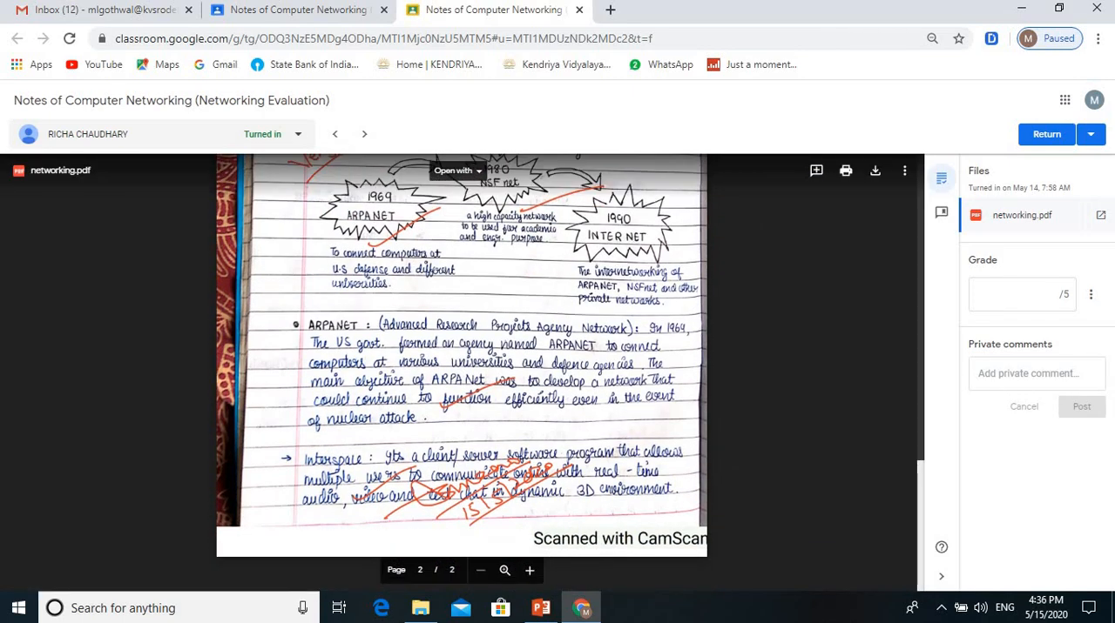
{"action": "left_click", "coordinate": [1023, 294]}
{"action": "type", "text": "5"}
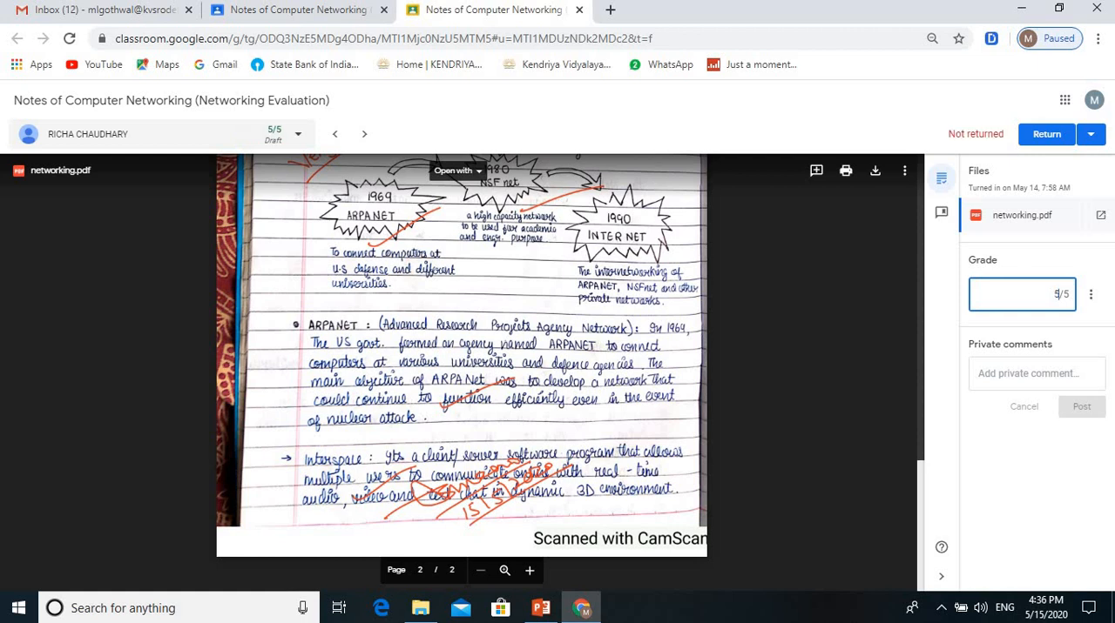
{"action": "left_click", "coordinate": [1036, 374]}
{"action": "type", "text": "Ve"}
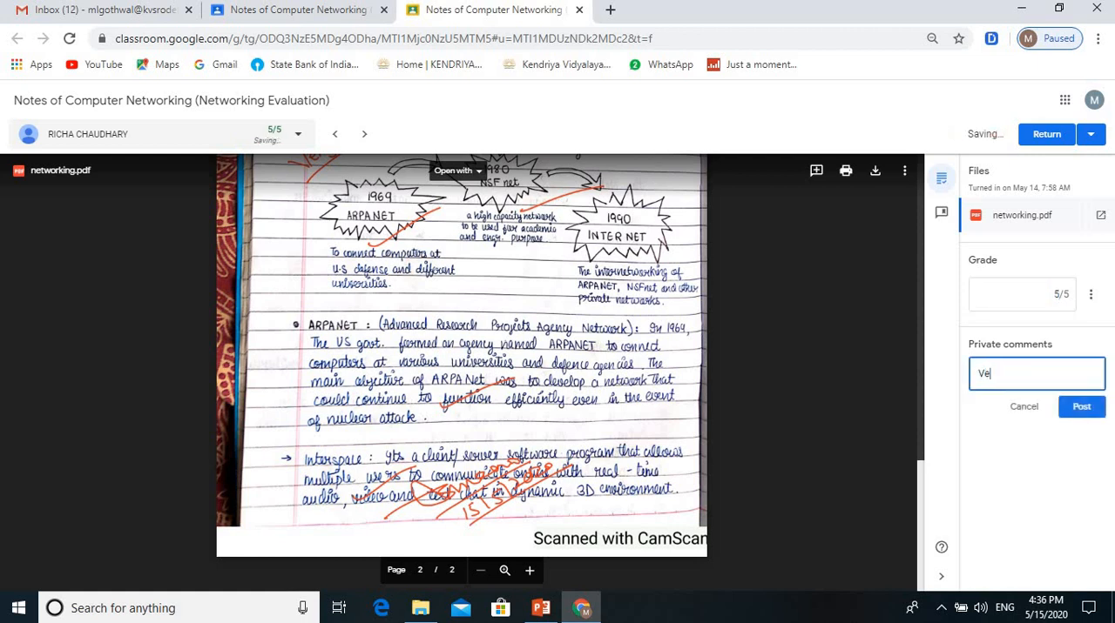
{"action": "type", "text": "ry Good"}
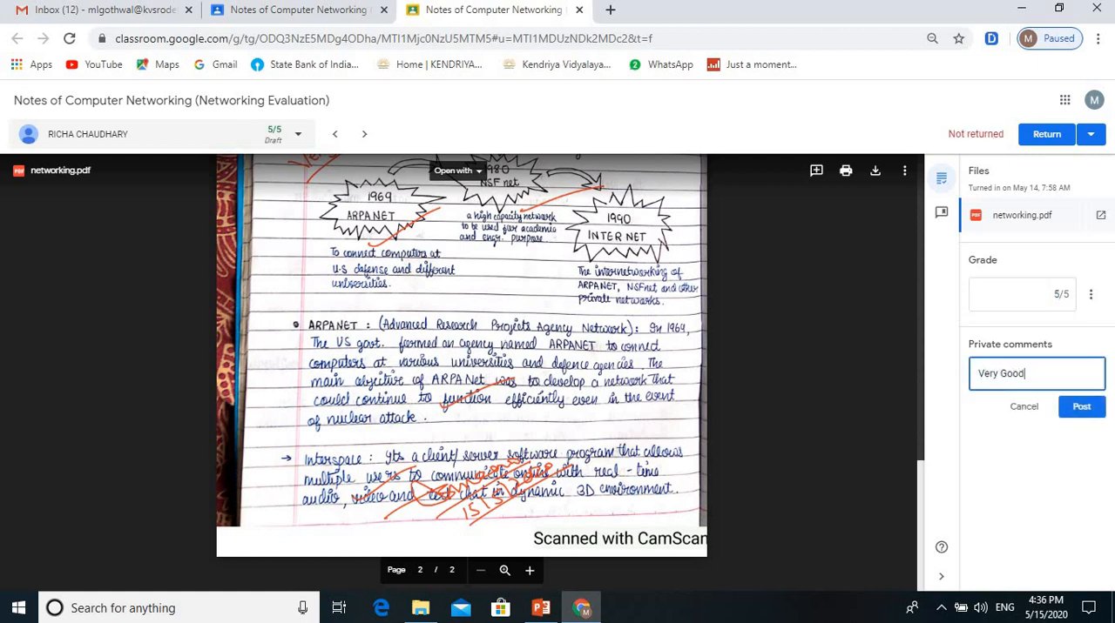
{"action": "left_click", "coordinate": [1047, 134]}
{"action": "left_click", "coordinate": [615, 378]}
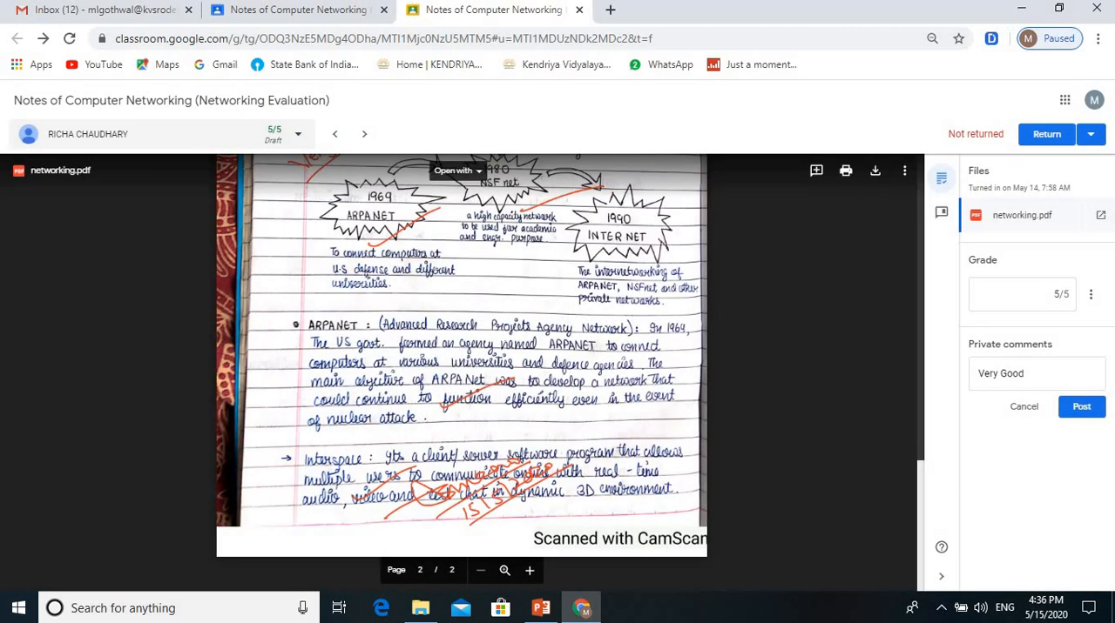
{"action": "left_click", "coordinate": [1081, 406]}
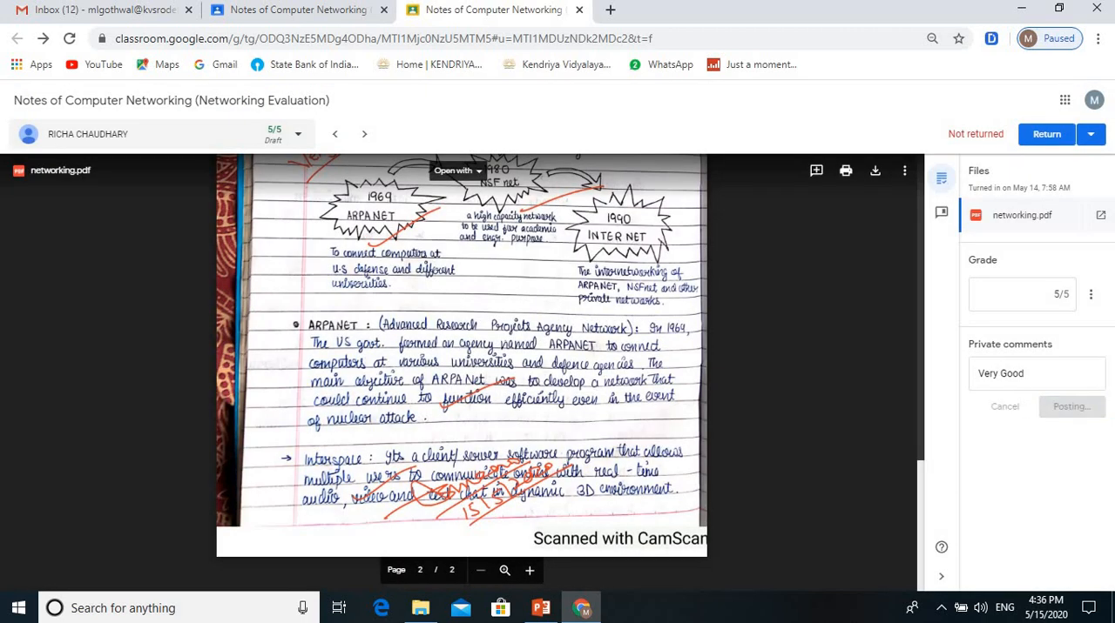
Step: Return the graded networking.pdf to its student and close that submission view
{"action": "left_click", "coordinate": [1047, 134]}
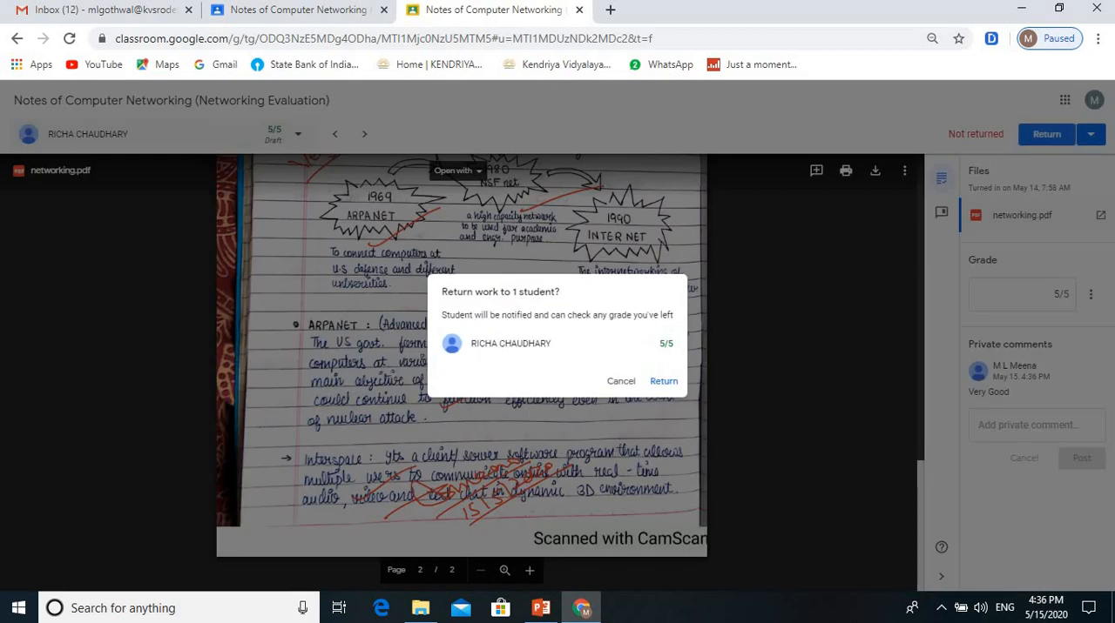
{"action": "left_click", "coordinate": [667, 380]}
{"action": "left_click", "coordinate": [579, 10]}
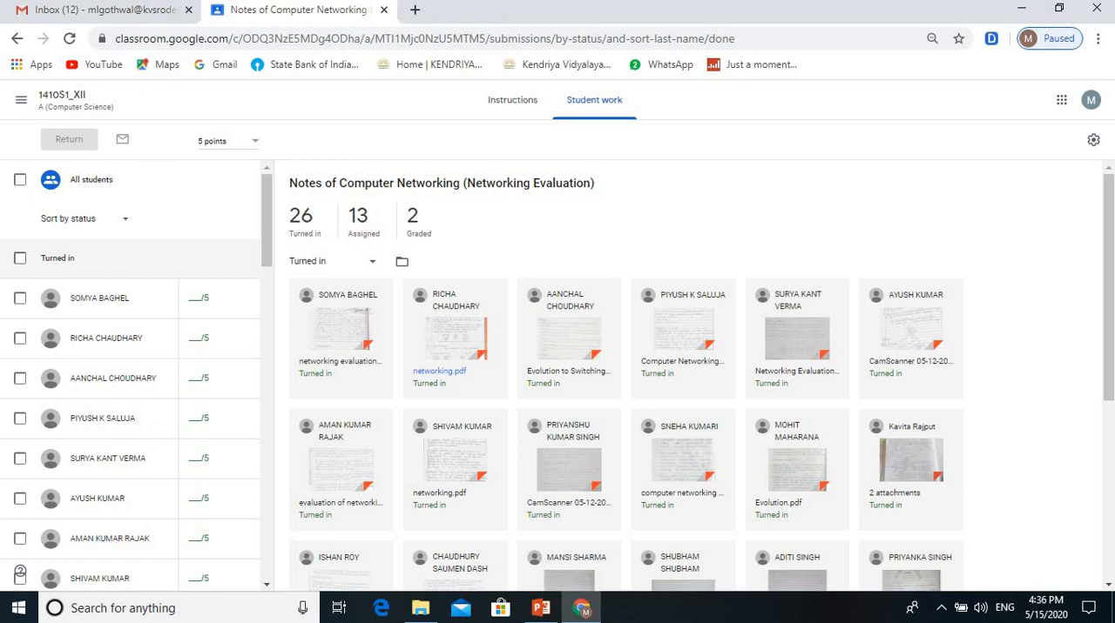
Step: Reload the assignment's student work page and list only the graded submissions
{"action": "left_click", "coordinate": [70, 38]}
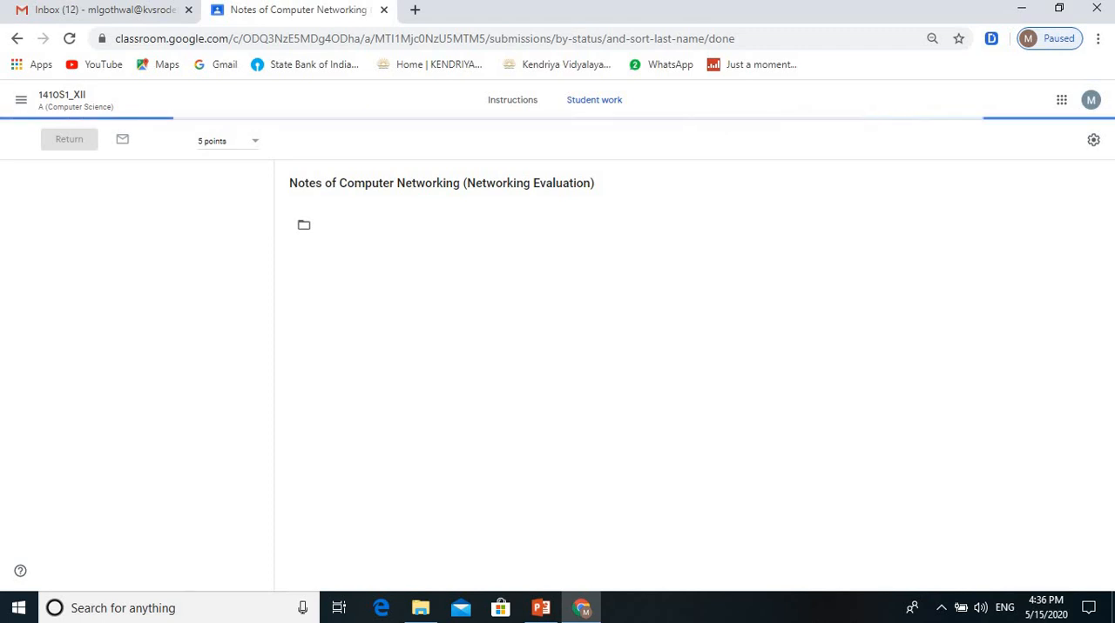
{"action": "left_click", "coordinate": [413, 223]}
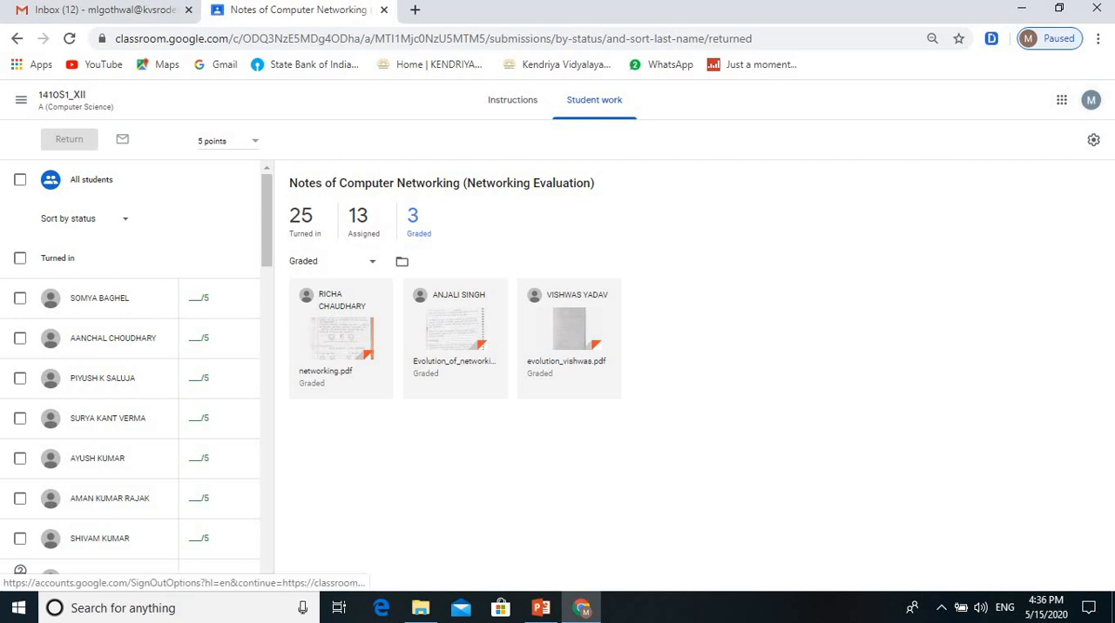
Step: Add another Google account to Classroom by signing in with the student's e-mail address and account password
{"action": "left_click", "coordinate": [1091, 100]}
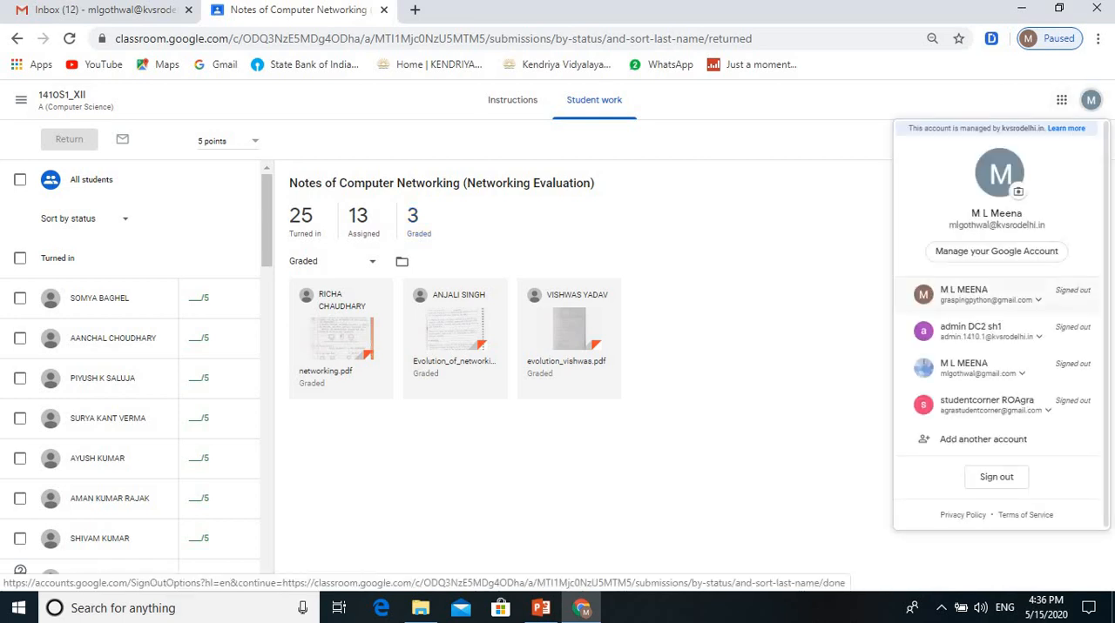
{"action": "left_click", "coordinate": [982, 438]}
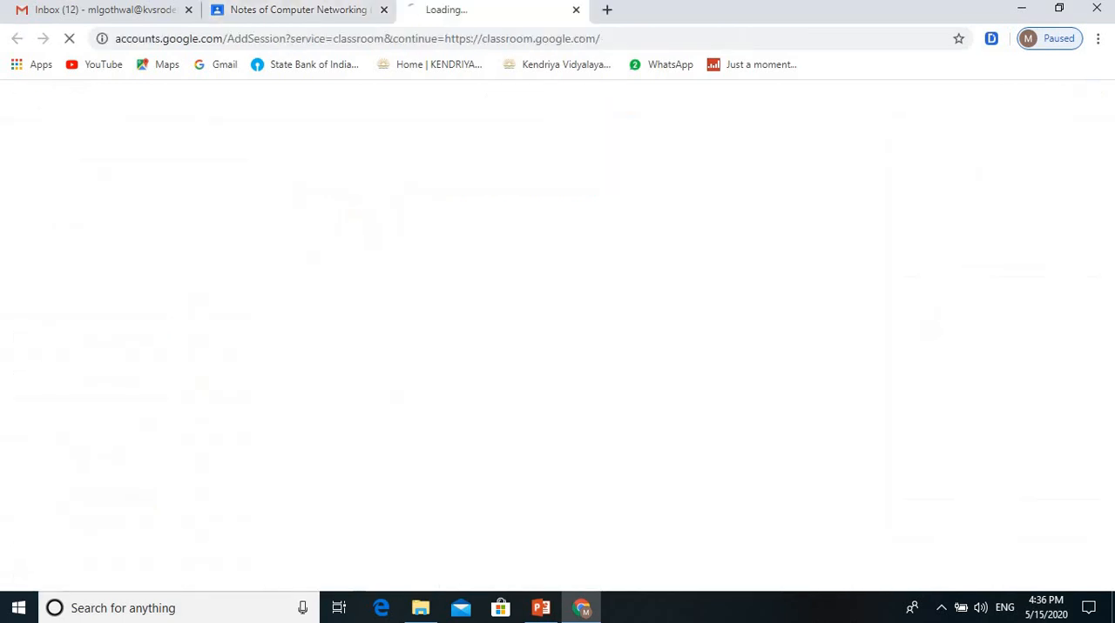
{"action": "scroll", "coordinate": [551, 365], "scroll_direction": "down", "scroll_amount": 1}
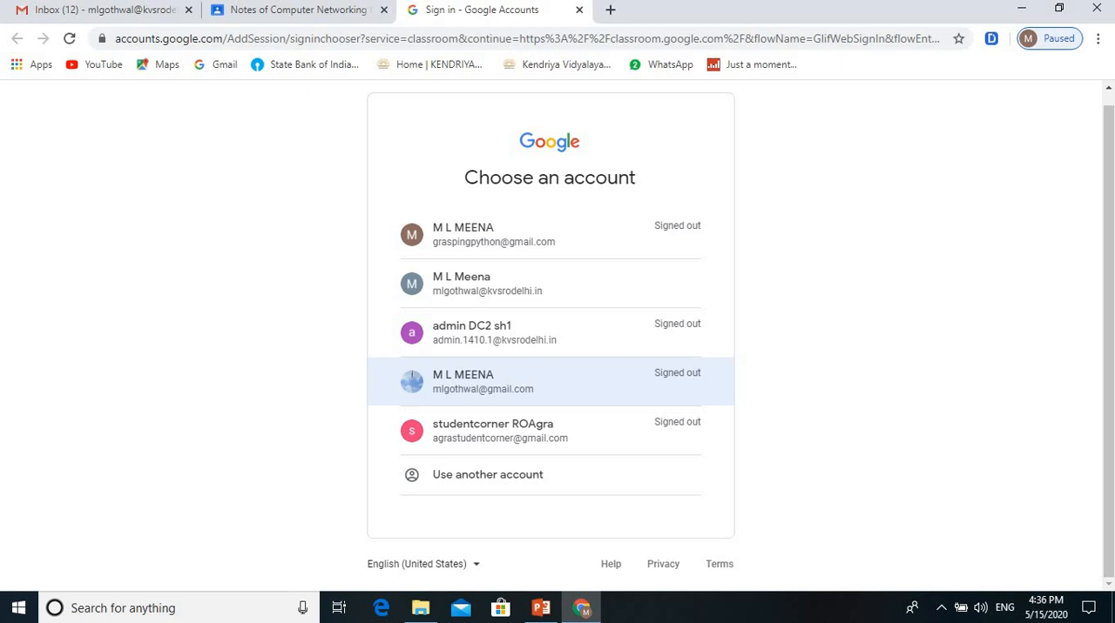
{"action": "left_click", "coordinate": [487, 475]}
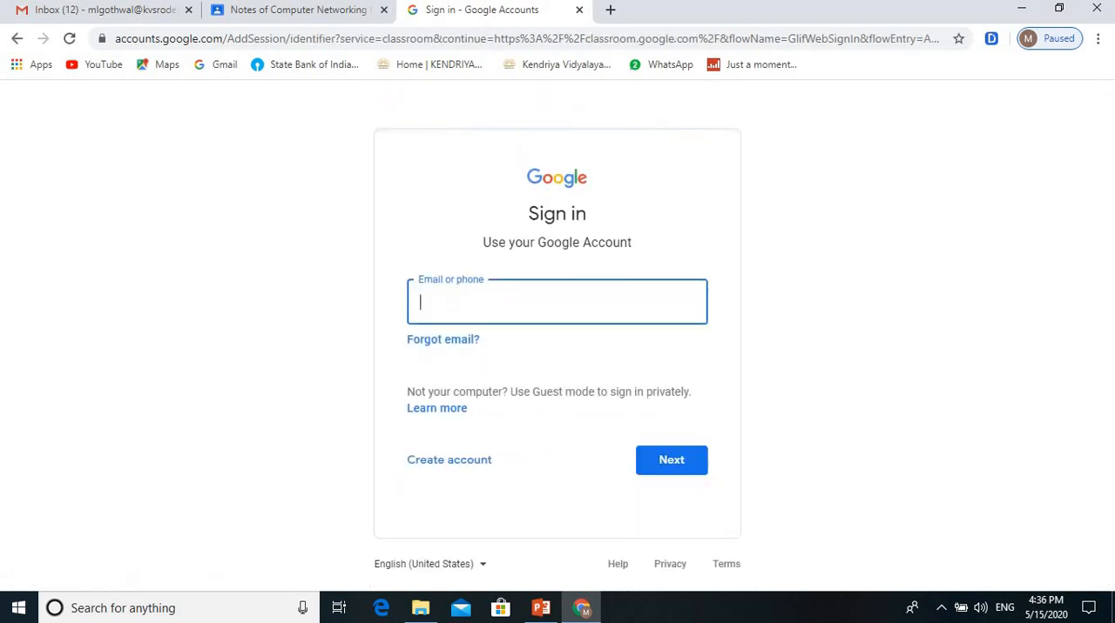
{"action": "left_click", "coordinate": [522, 303]}
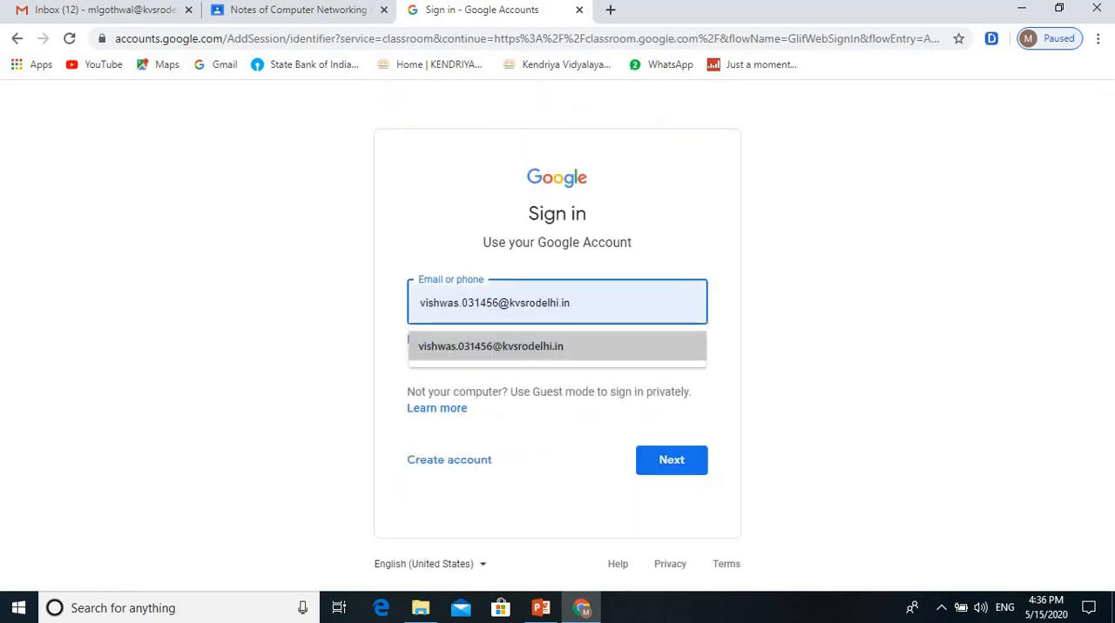
{"action": "key", "text": "Return"}
{"action": "key", "text": "Return"}
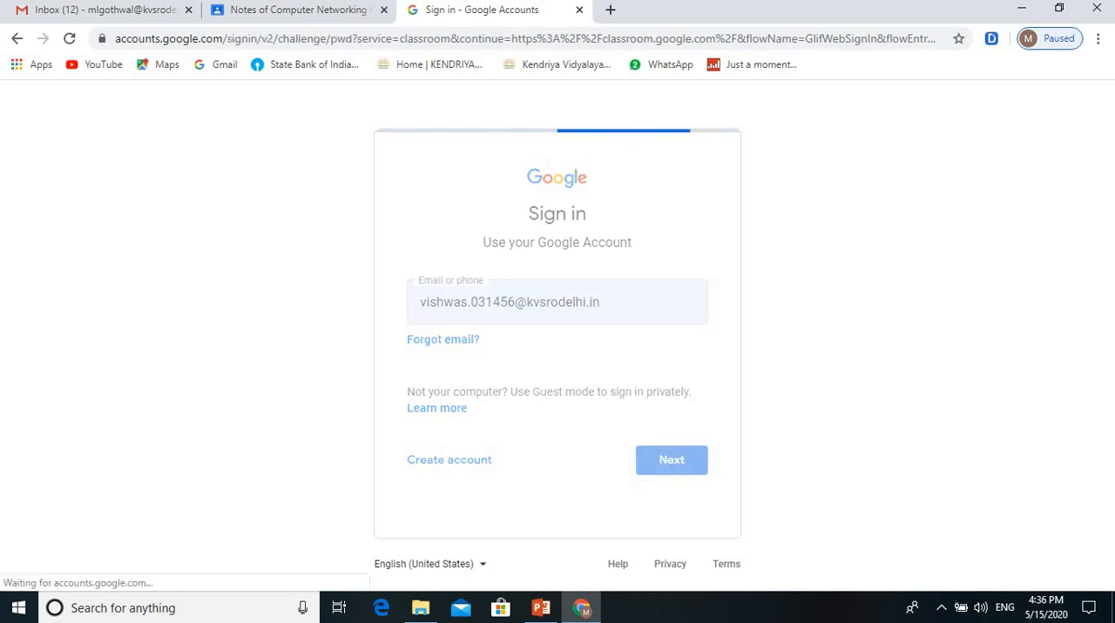
{"action": "type", "text": "••"}
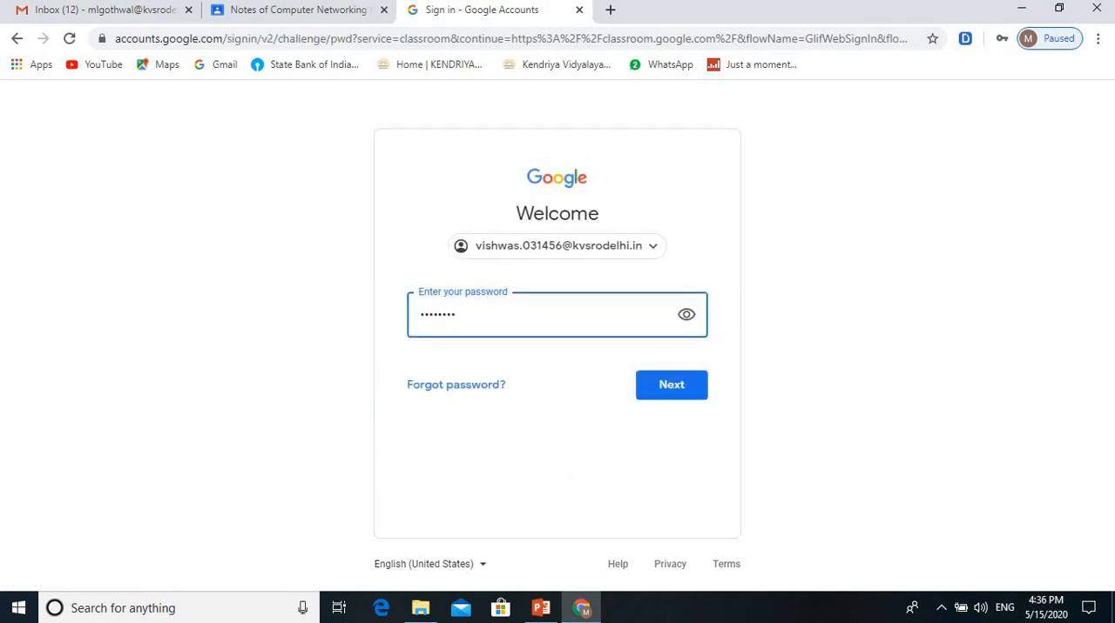
{"action": "type", "text": "••••••"}
{"action": "key", "text": "Return"}
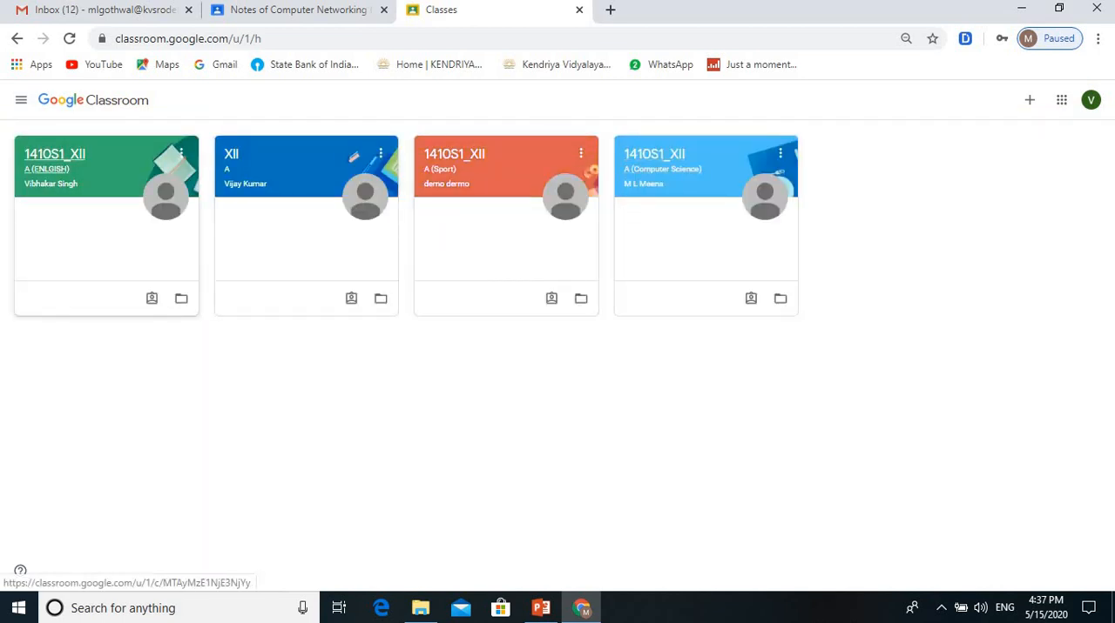
Step: Open the "Notes of Computer Networking (Networking Evaluation)" assignment in the 1410S1_XII A (Computer Science) class as the student
{"action": "left_click", "coordinate": [654, 155]}
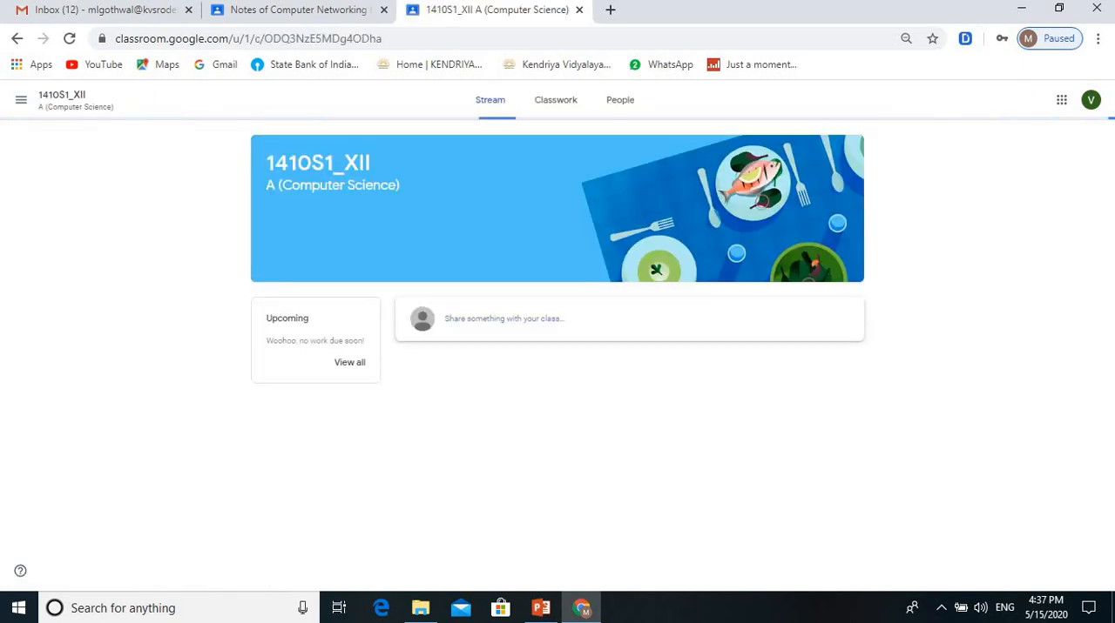
{"action": "scroll", "coordinate": [623, 494], "scroll_direction": "down", "scroll_amount": 1}
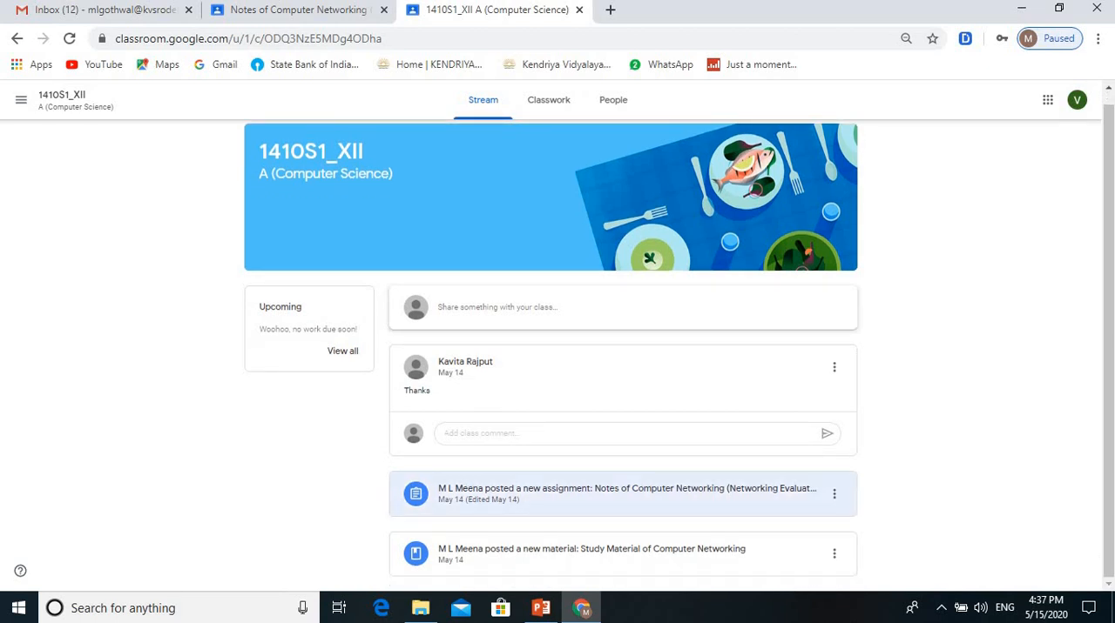
{"action": "left_click", "coordinate": [623, 494]}
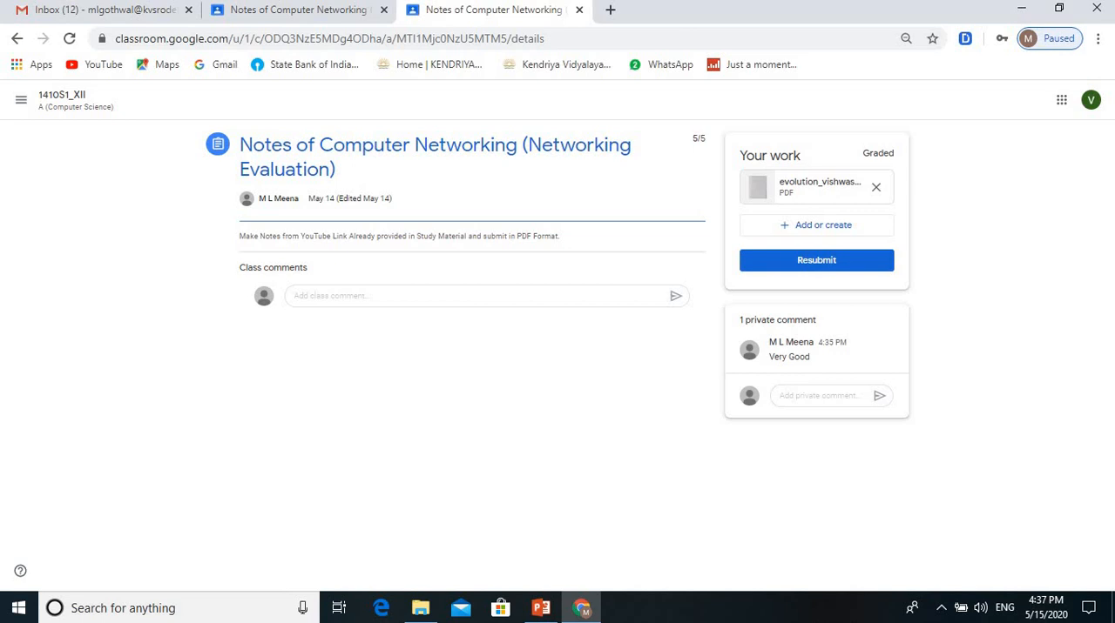
Step: View the student's returned PDF, check the teacher's marks and signature through page 7, and close the preview
{"action": "left_click", "coordinate": [819, 182]}
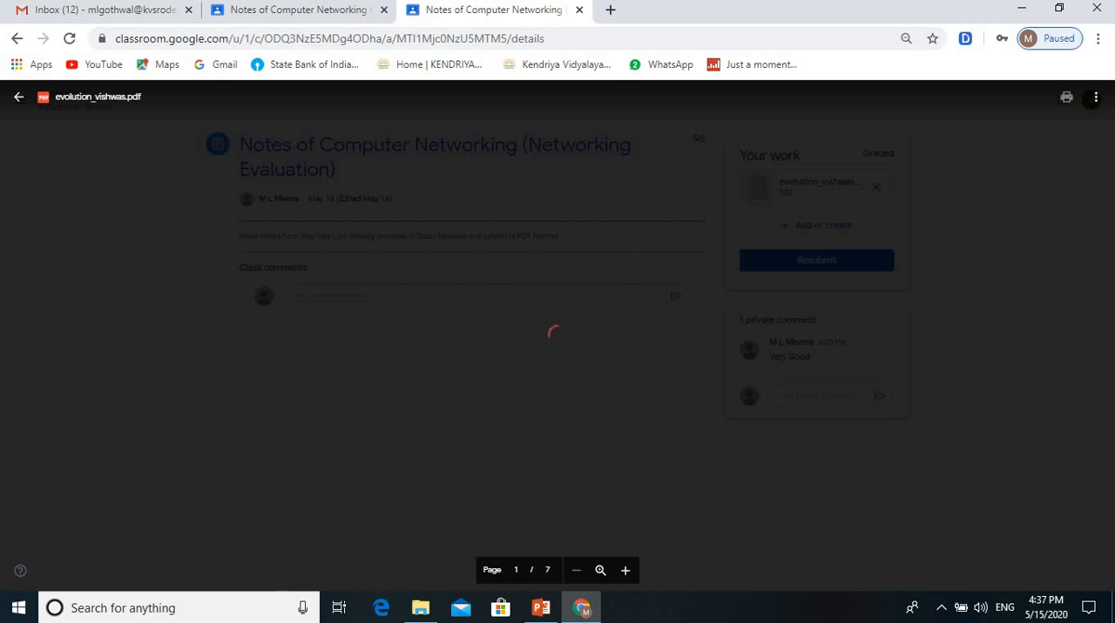
{"action": "scroll", "coordinate": [558, 349], "scroll_direction": "down", "scroll_amount": 20}
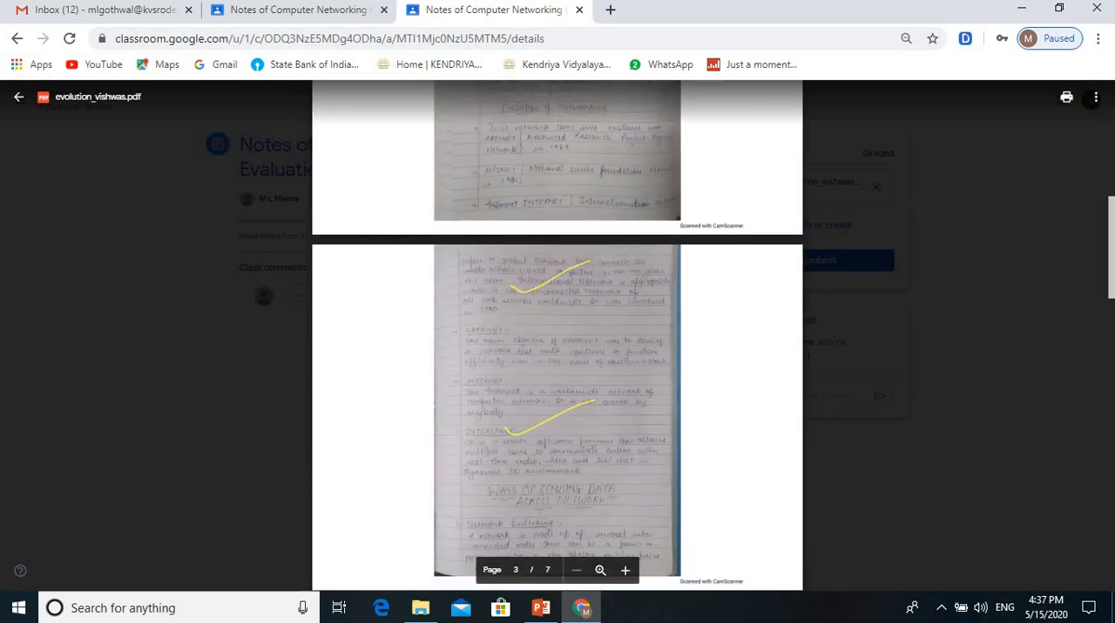
{"action": "scroll", "coordinate": [557, 348], "scroll_direction": "down", "scroll_amount": 5}
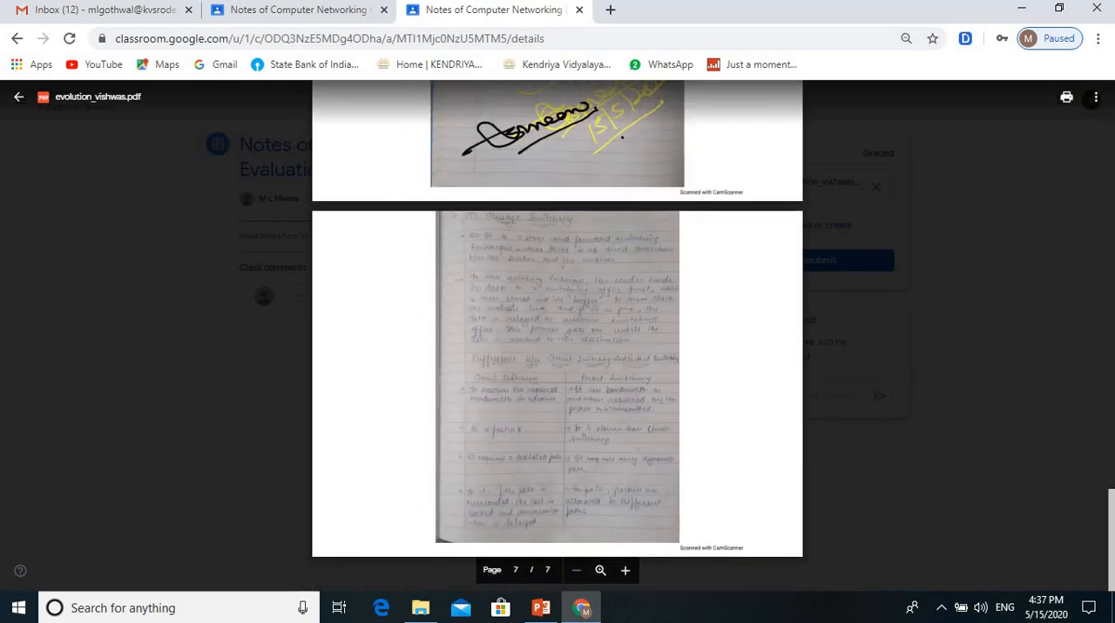
{"action": "scroll", "coordinate": [558, 348], "scroll_direction": "up", "scroll_amount": 20}
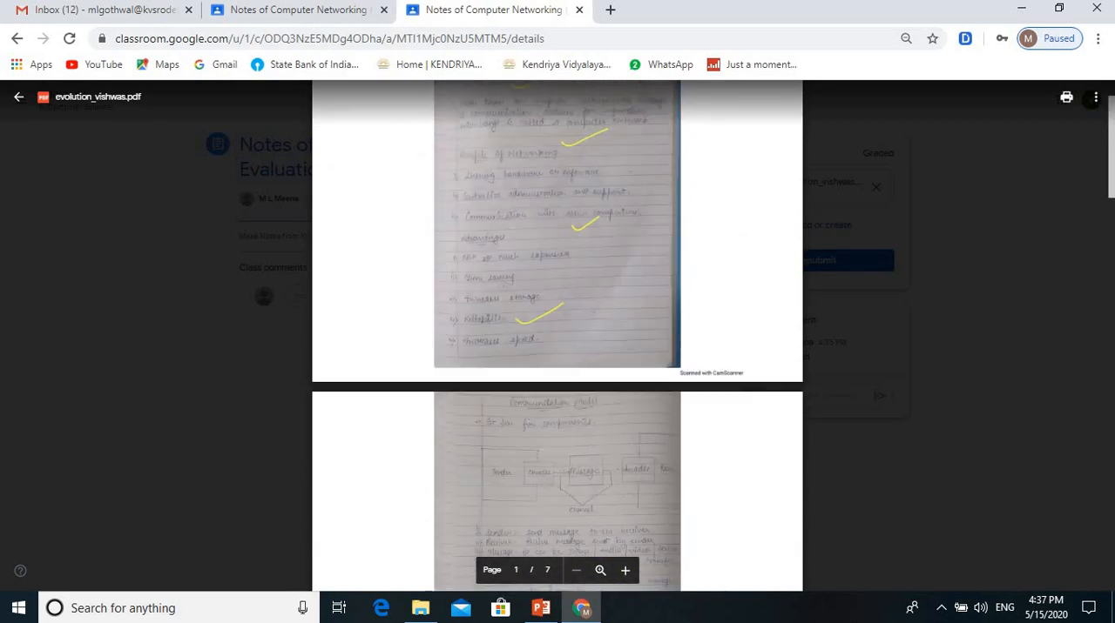
{"action": "left_click", "coordinate": [18, 97]}
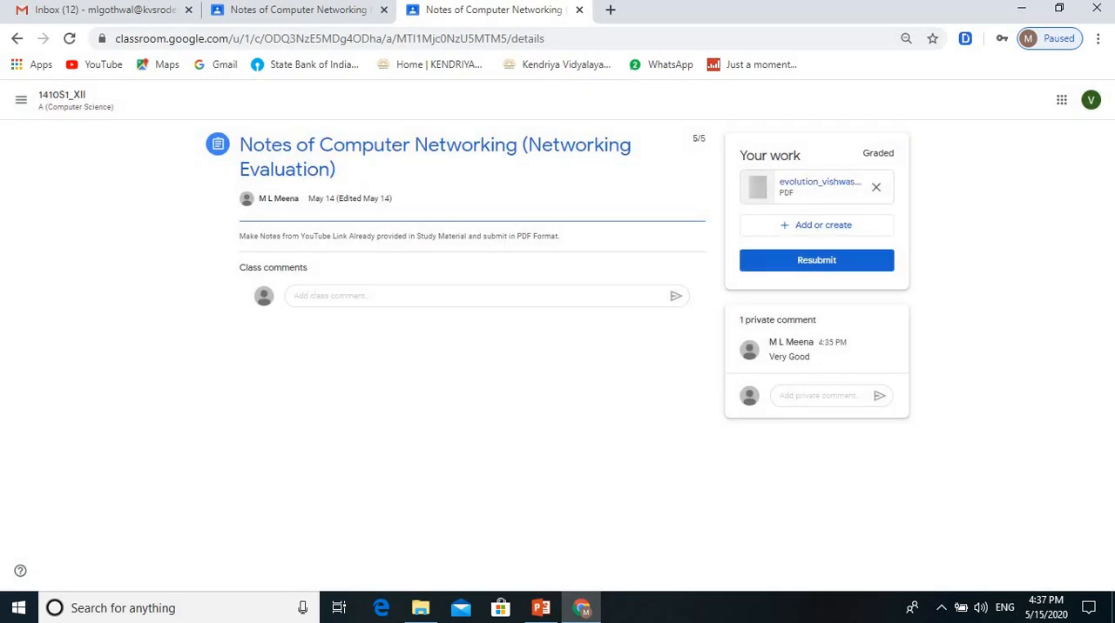
Step: Sign out of all Google accounts from the student's Classroom session
{"action": "left_click", "coordinate": [1090, 99]}
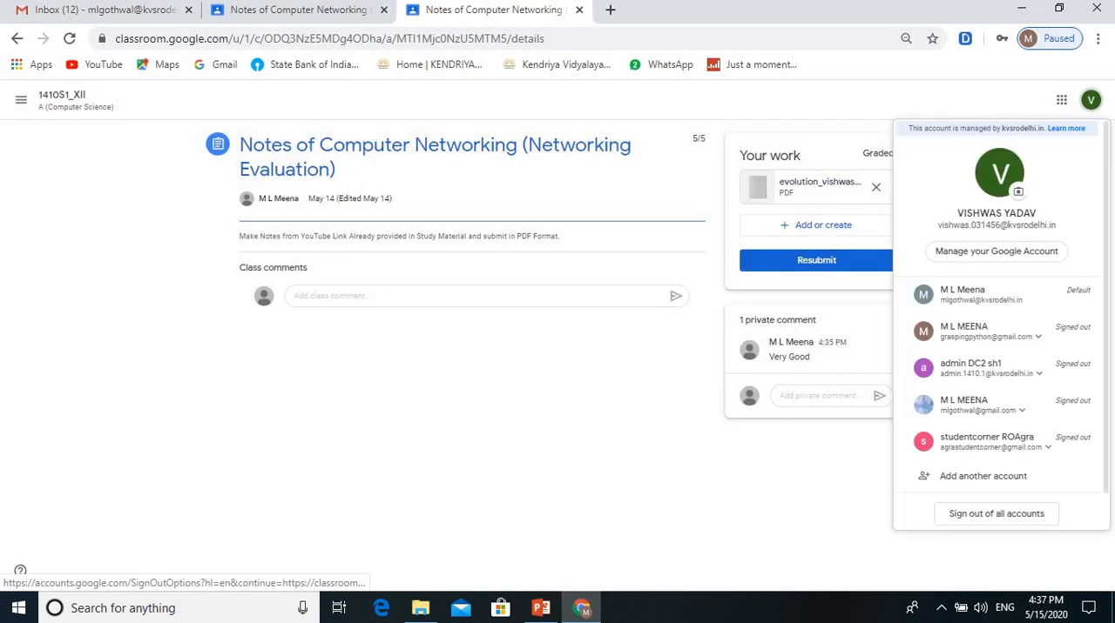
{"action": "scroll", "coordinate": [995, 514], "scroll_direction": "down", "scroll_amount": 1}
{"action": "left_click", "coordinate": [996, 480]}
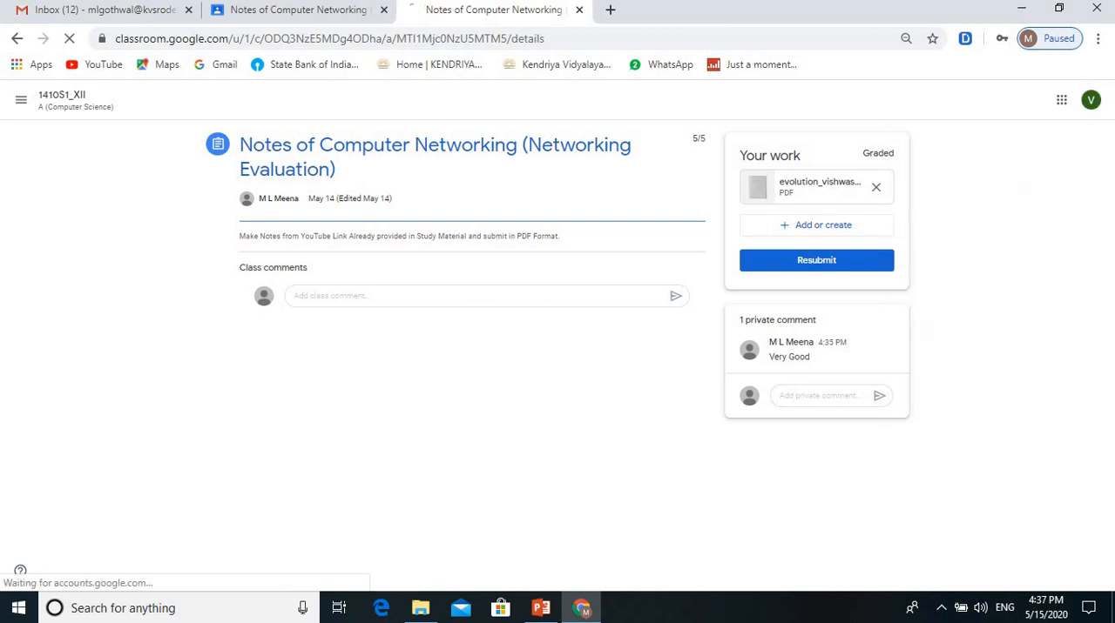